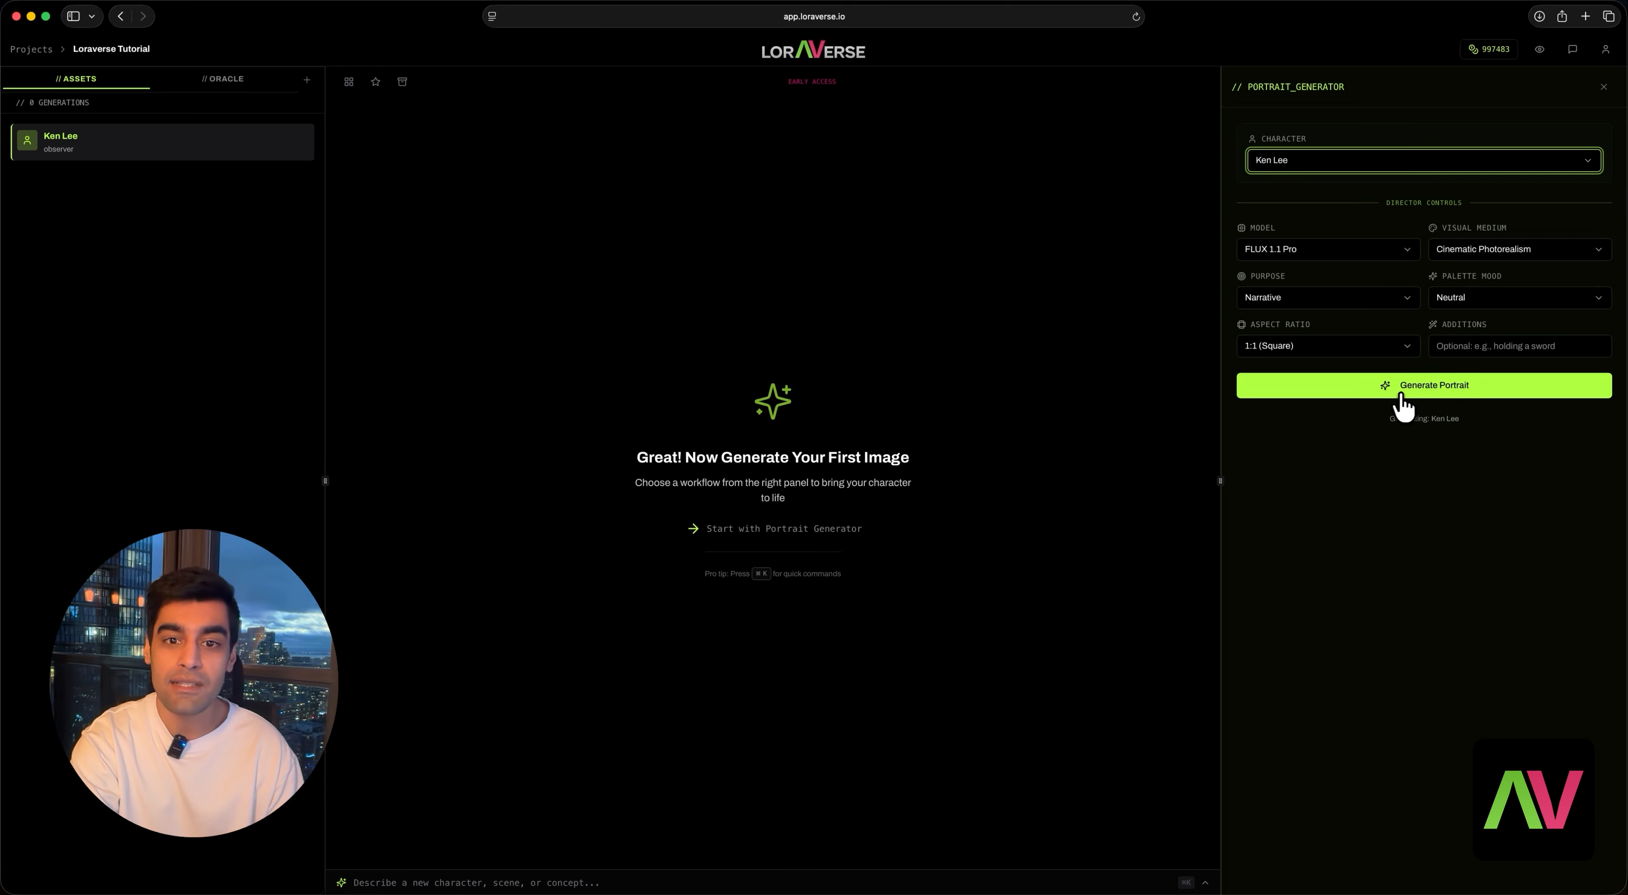
Generate the character's portrait with FLUX 1.1 Pro and again with Seedream 4.5, and set the visual medium to Stylized 3D.
left_click(1397, 394)
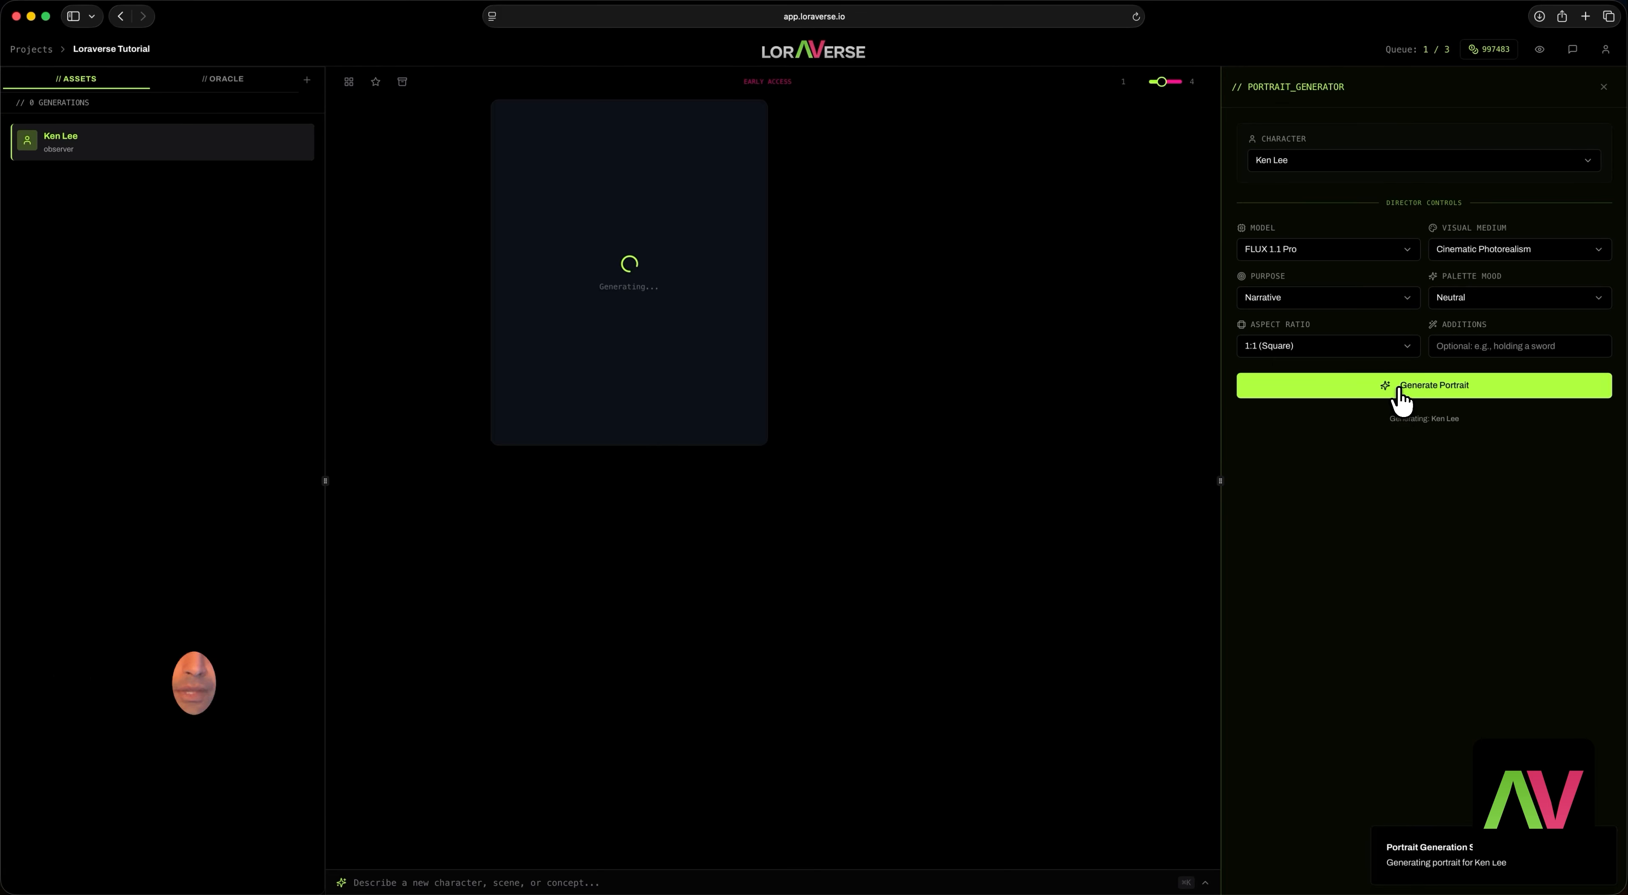
left_click(1323, 249)
left_click(1317, 359)
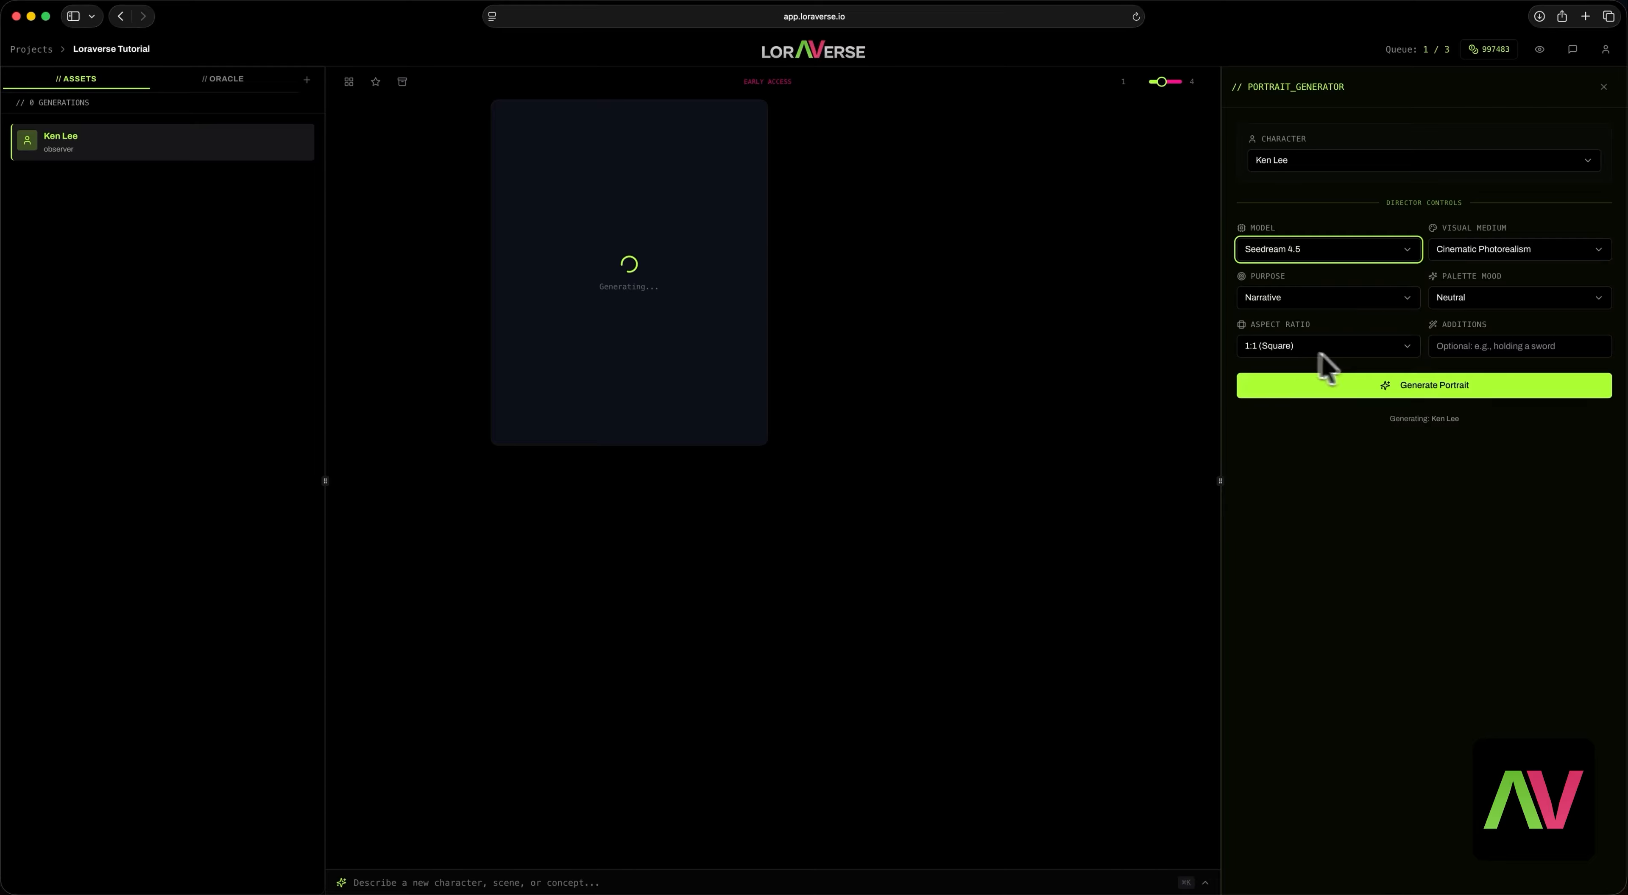
left_click(1417, 392)
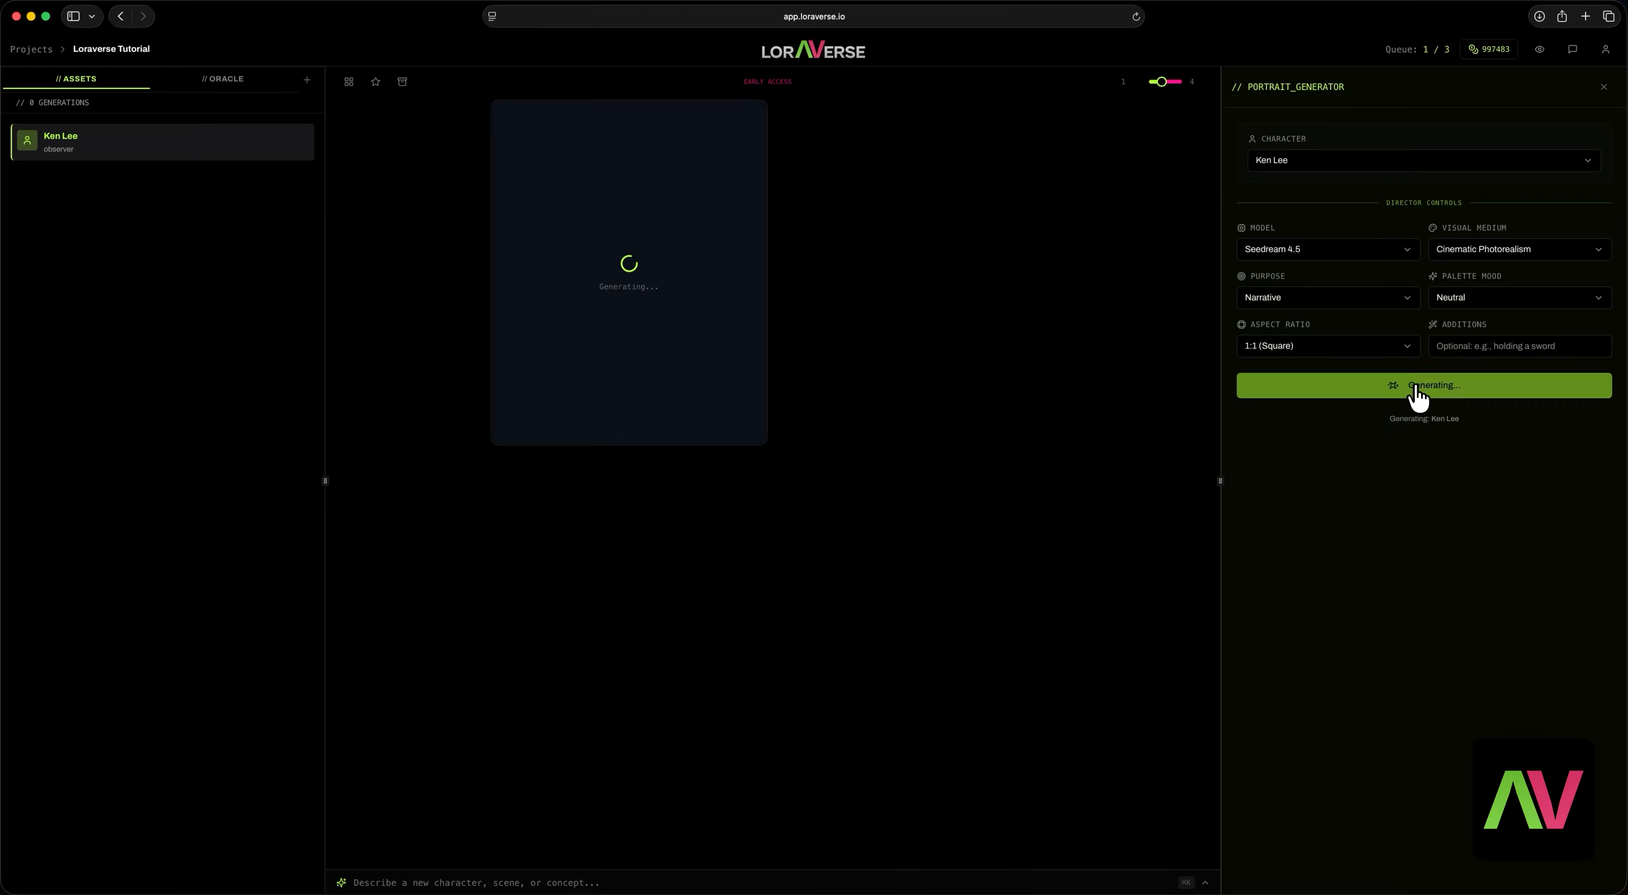
left_click(1514, 253)
left_click(1473, 317)
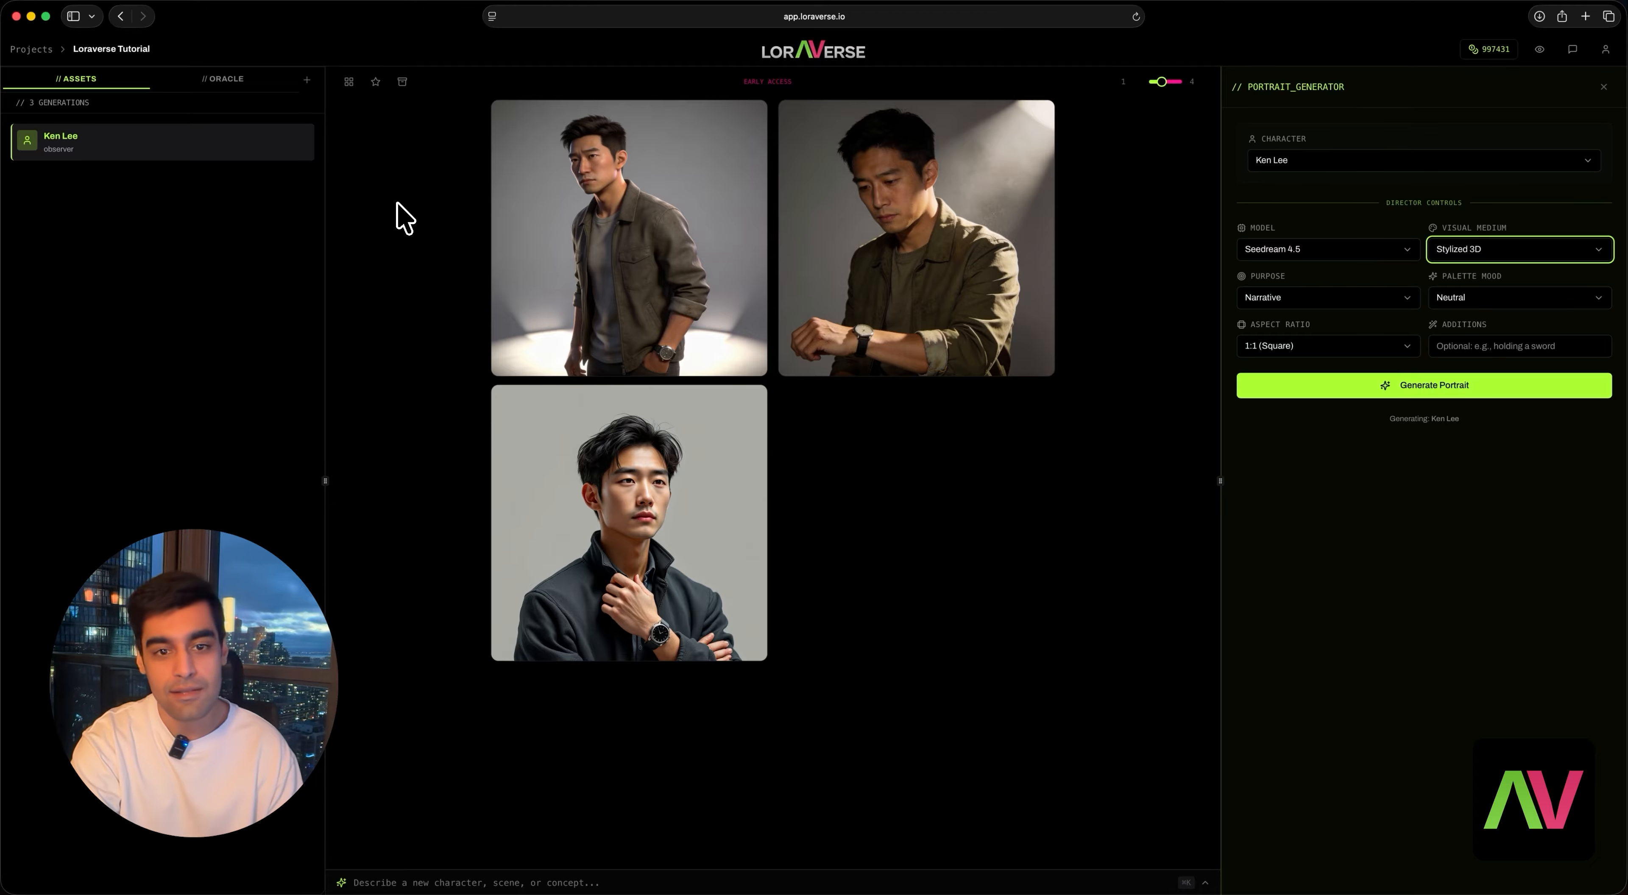
Auto-fill a new environment from a brief describing a quiet, elevated rooftop over a dense city skyline at sunset with warm light on concrete and metal railings.
left_click(307, 80)
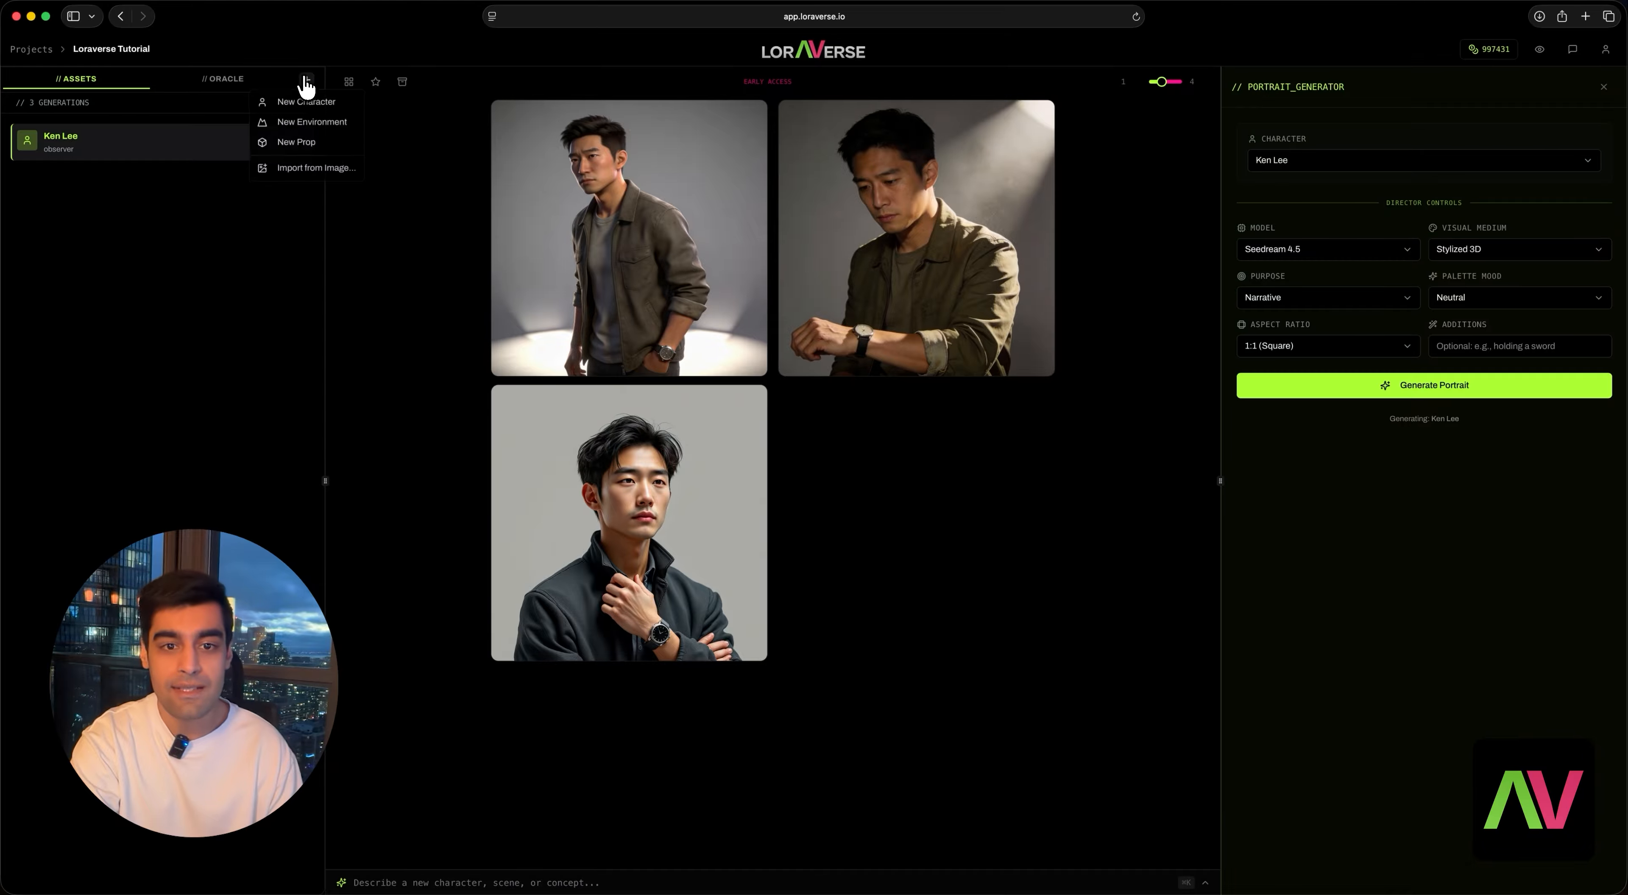
left_click(327, 126)
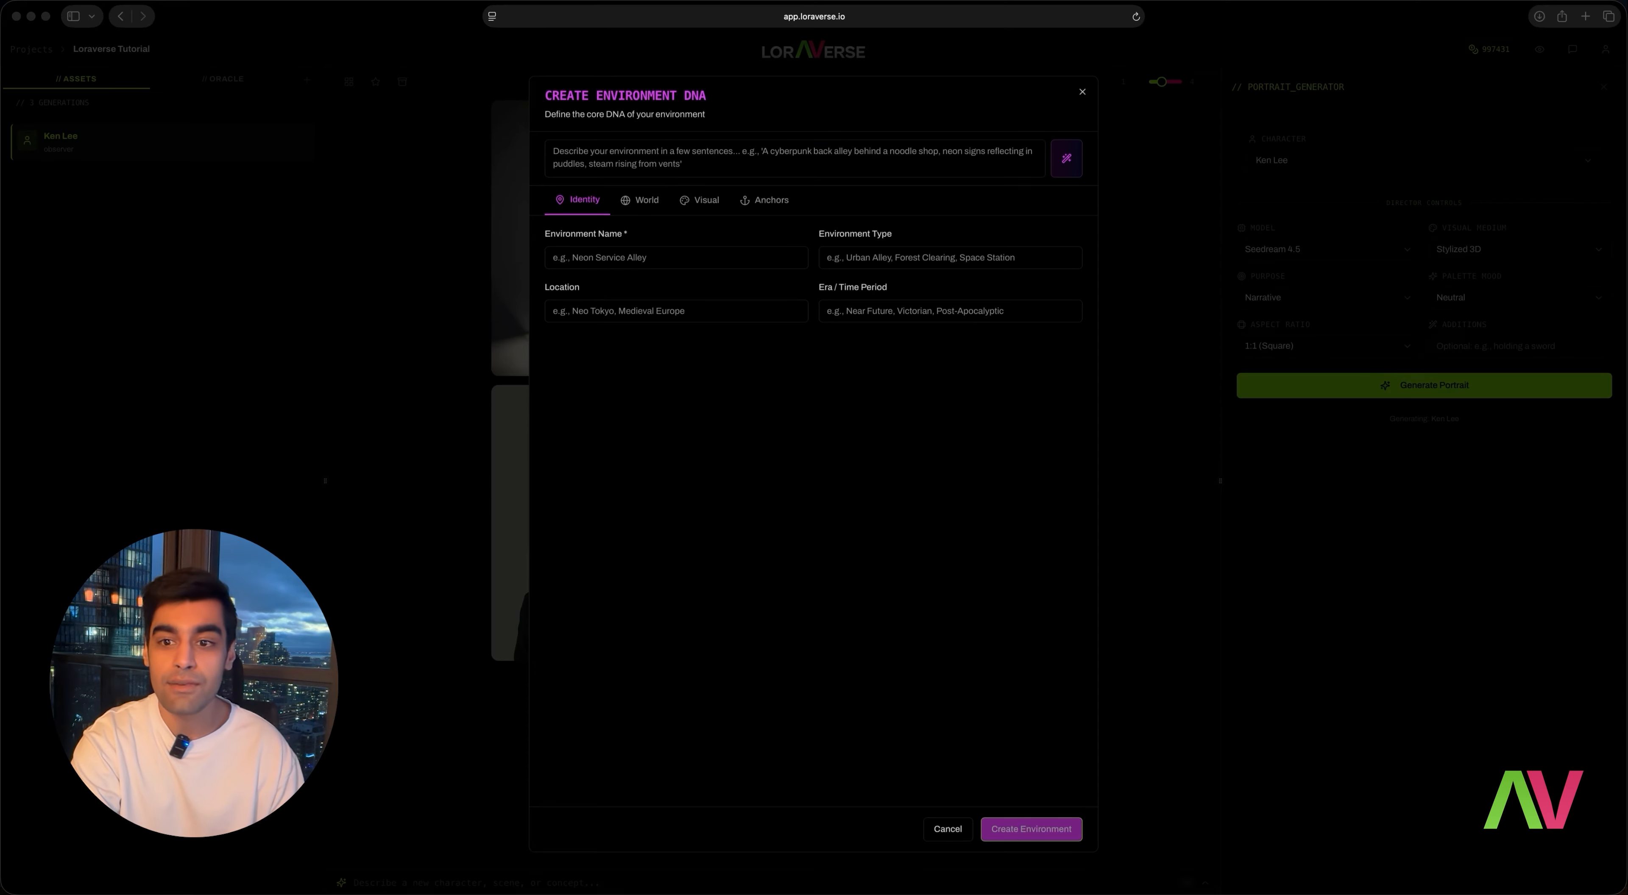
left_click(747, 157)
type("A rooftop overlooking a dense city skyline at sunset. Warm light catching concrete, metal railings, and distant buildings. Quiet, elevated, slightly isolated from the noise below.")
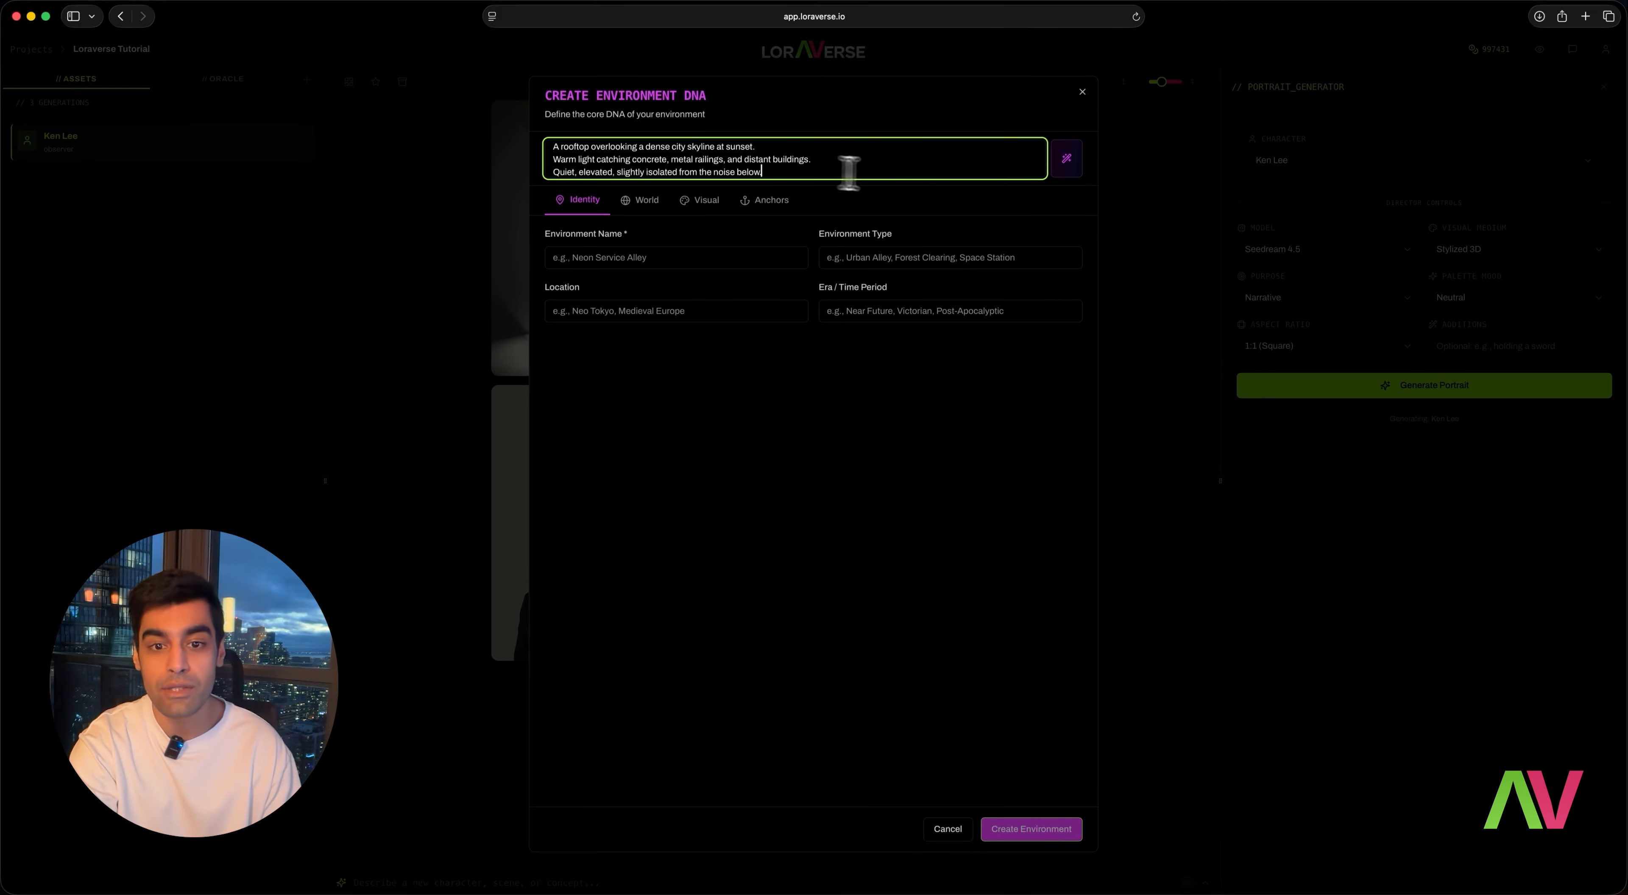
left_click_drag(1043, 176, 1064, 265)
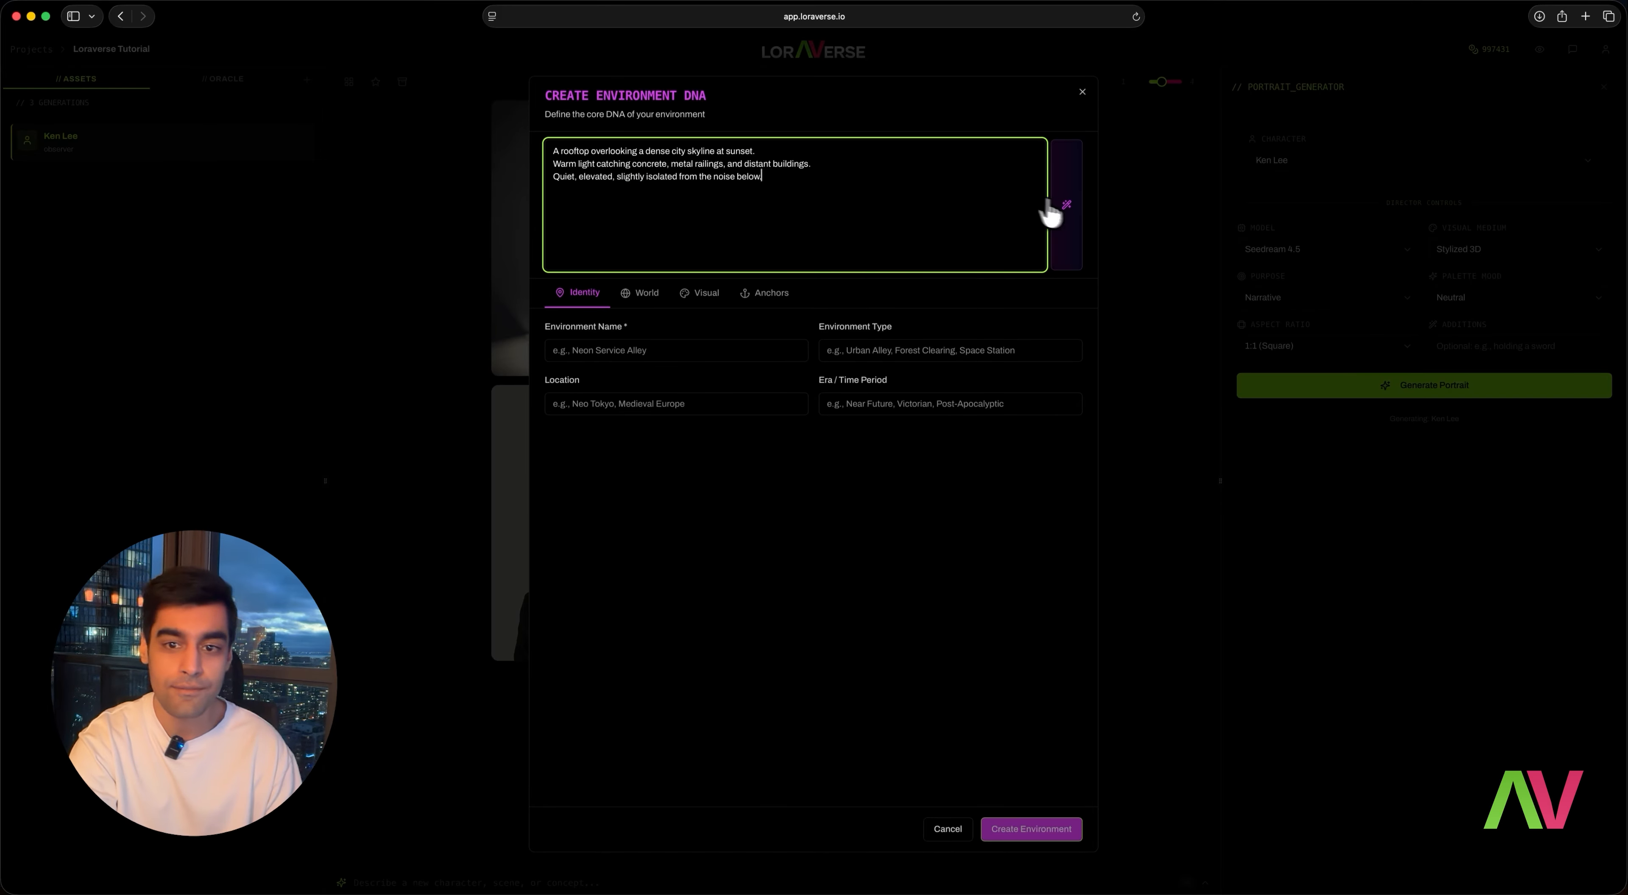
left_click(1067, 212)
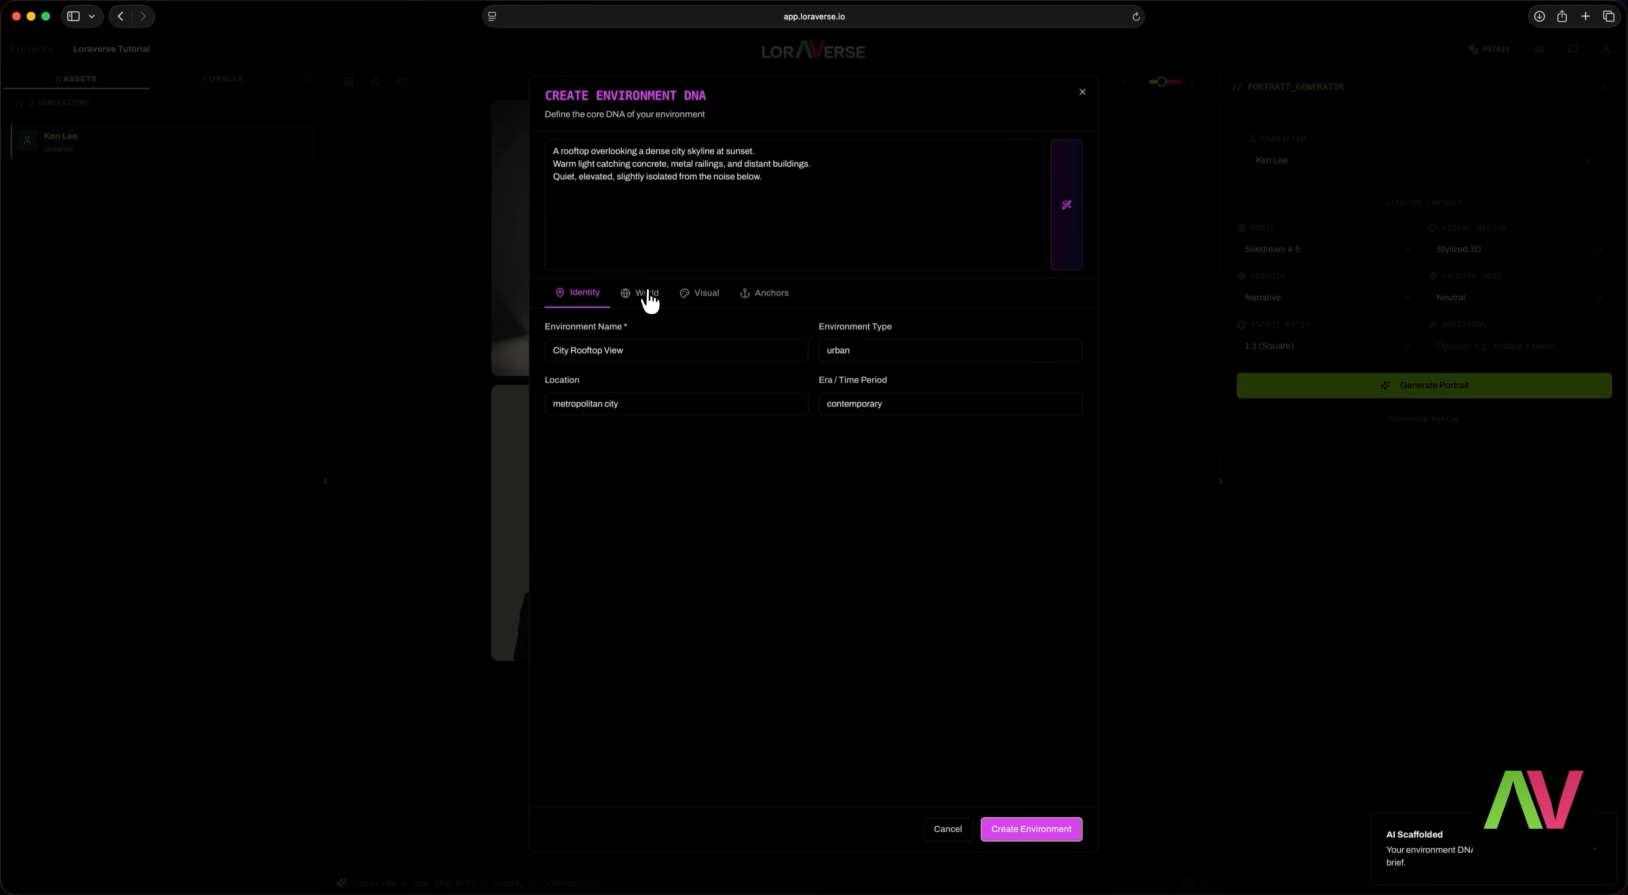
Review the auto-filled world and visual details of the rooftop environment and create it.
left_click(649, 297)
left_click(707, 296)
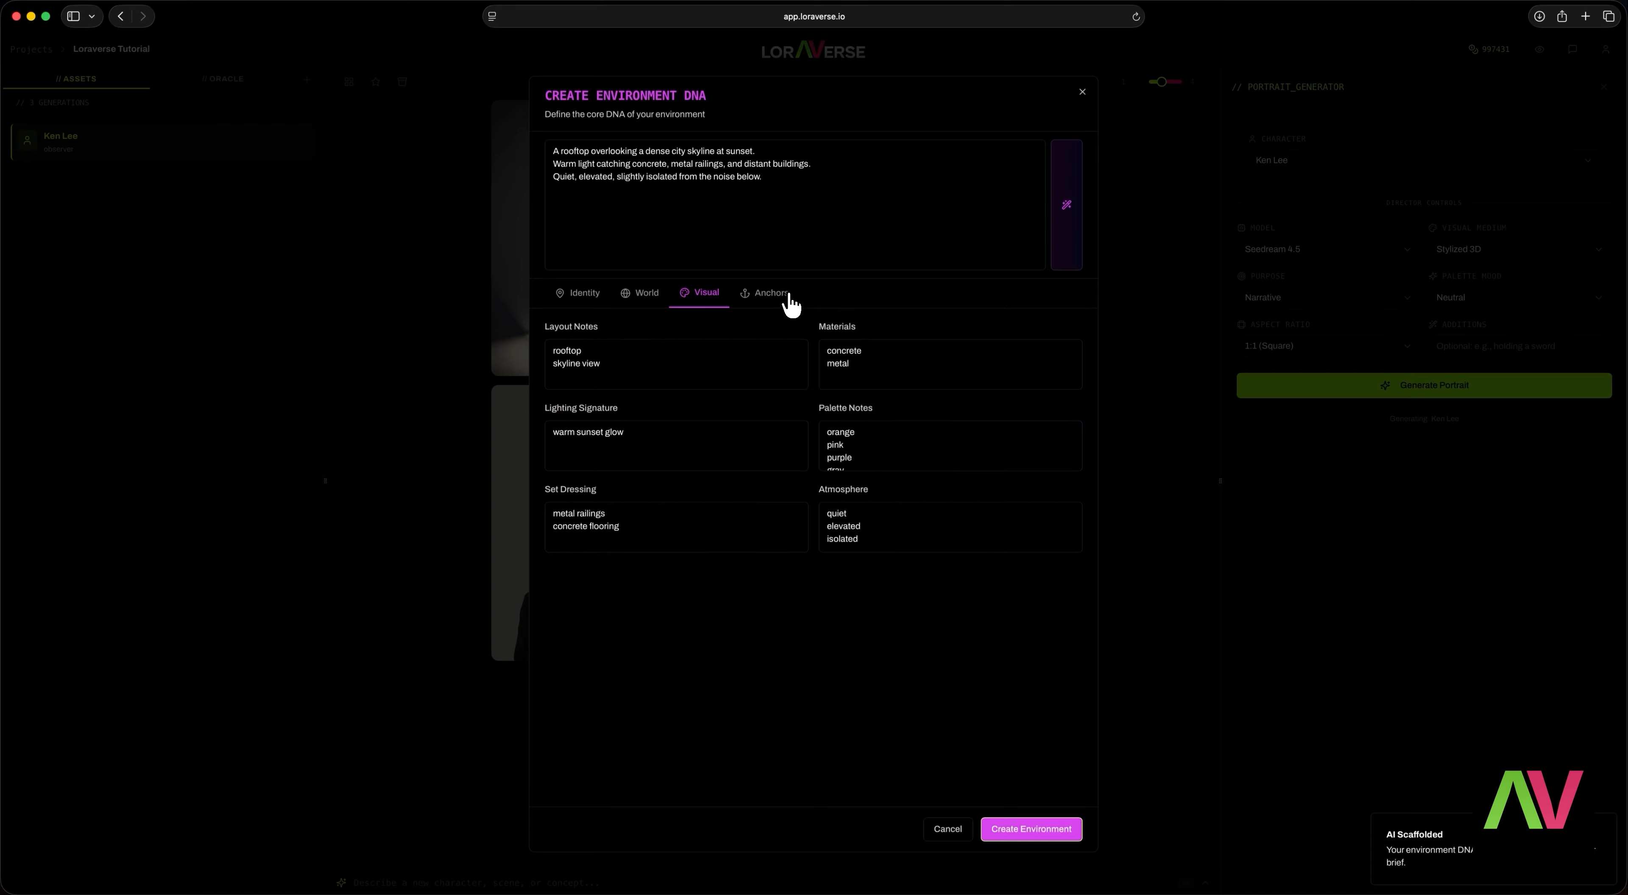
left_click(1043, 832)
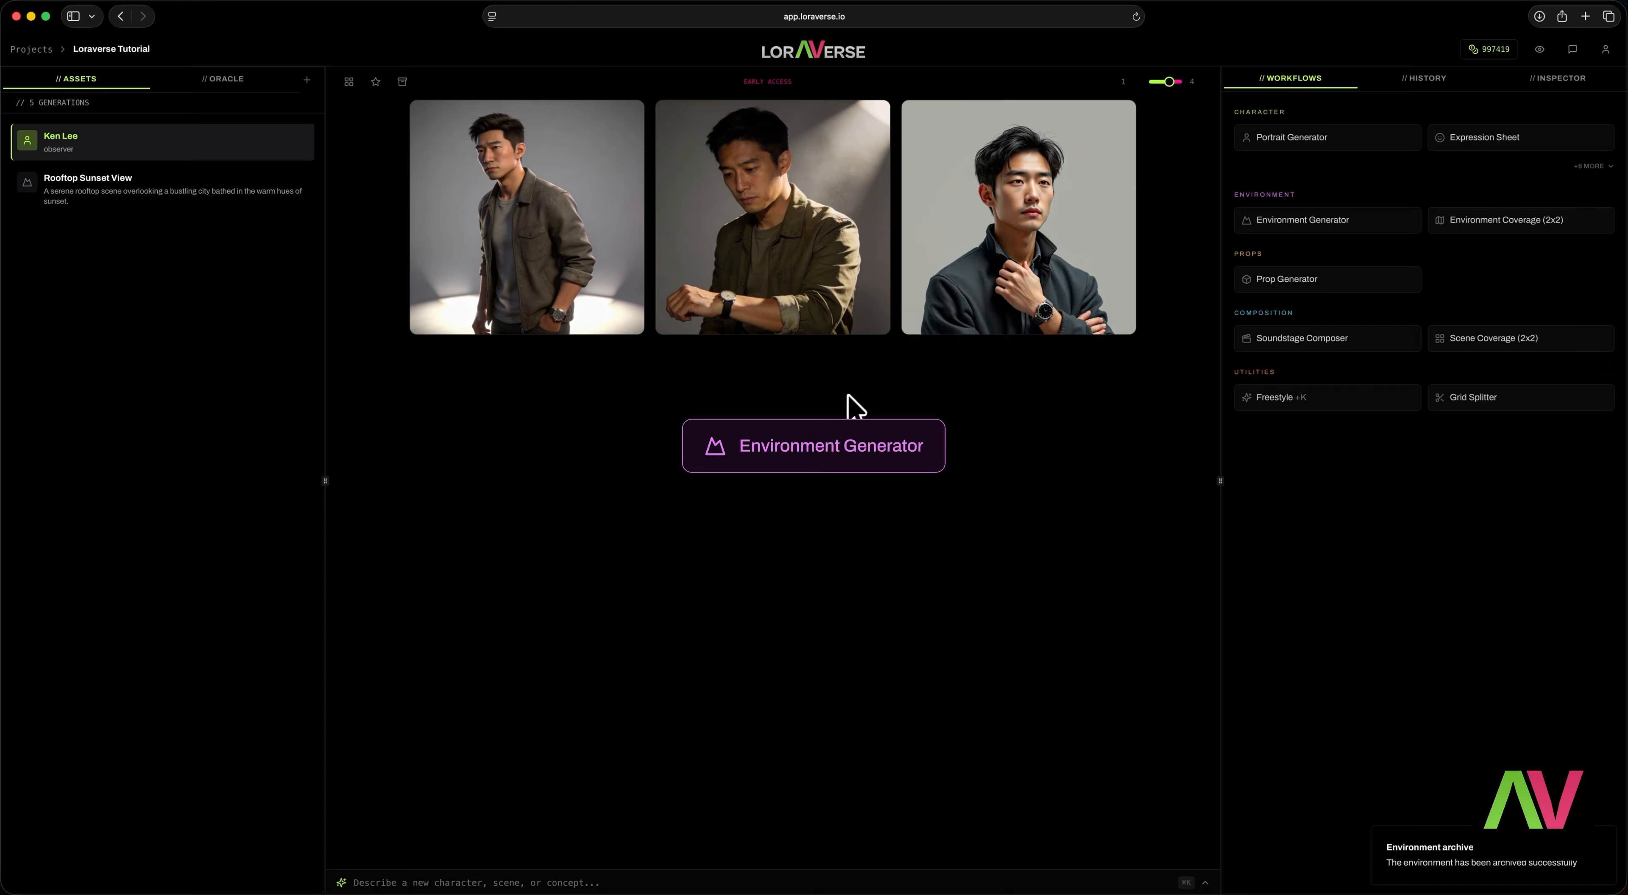
Set up the Environment Generator for Rooftop Sunset View with Cinematic Photorealism as the visual medium.
left_click(1319, 238)
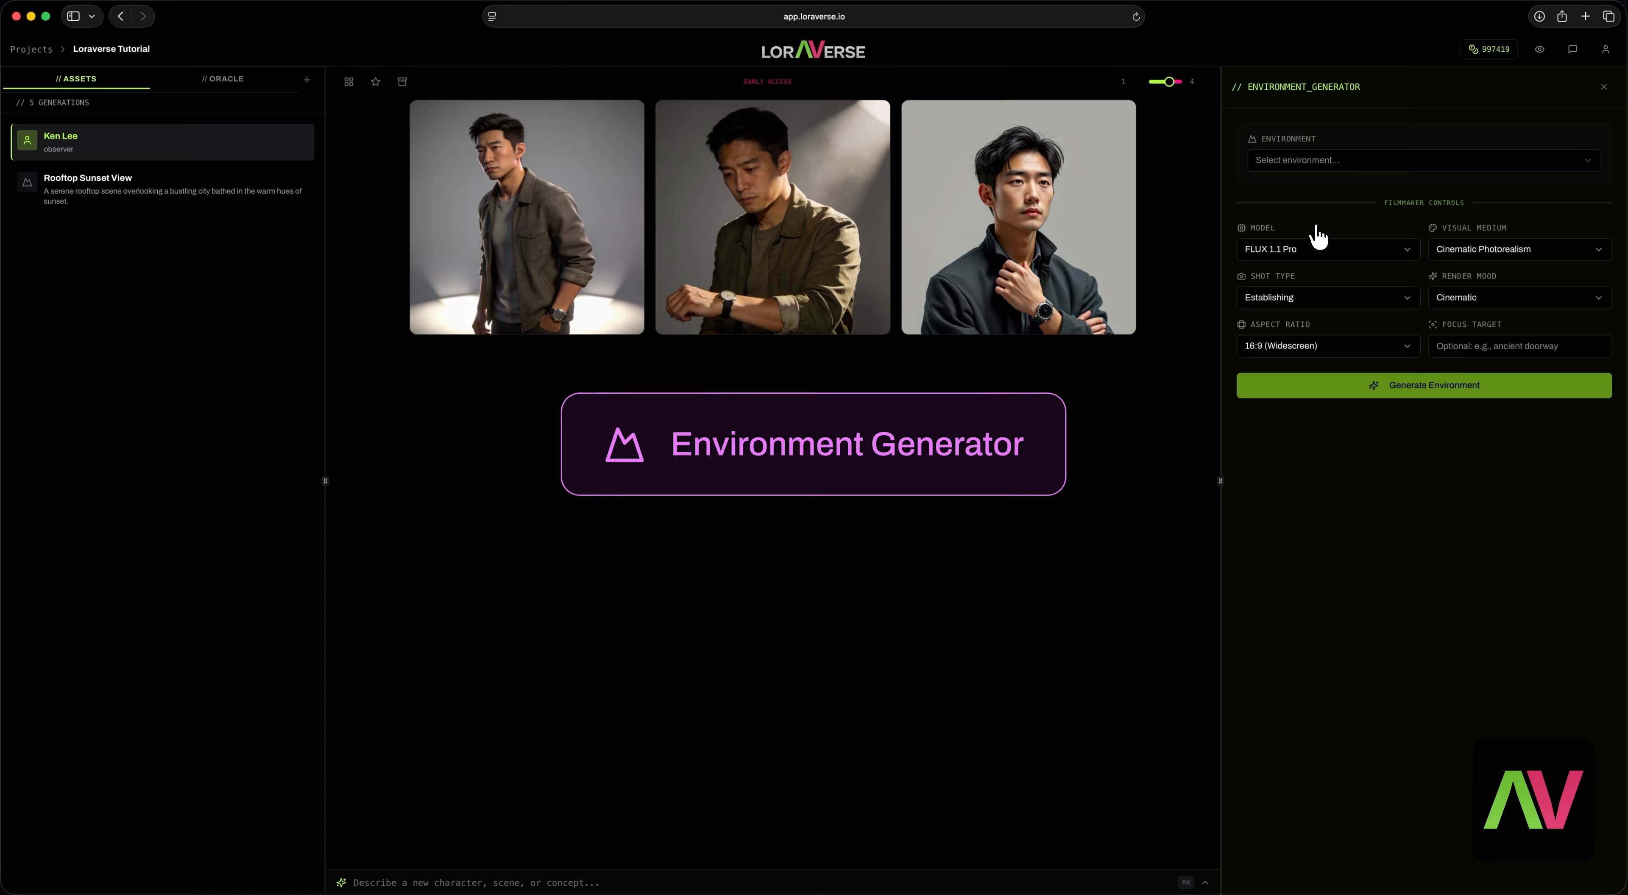
left_click(1317, 165)
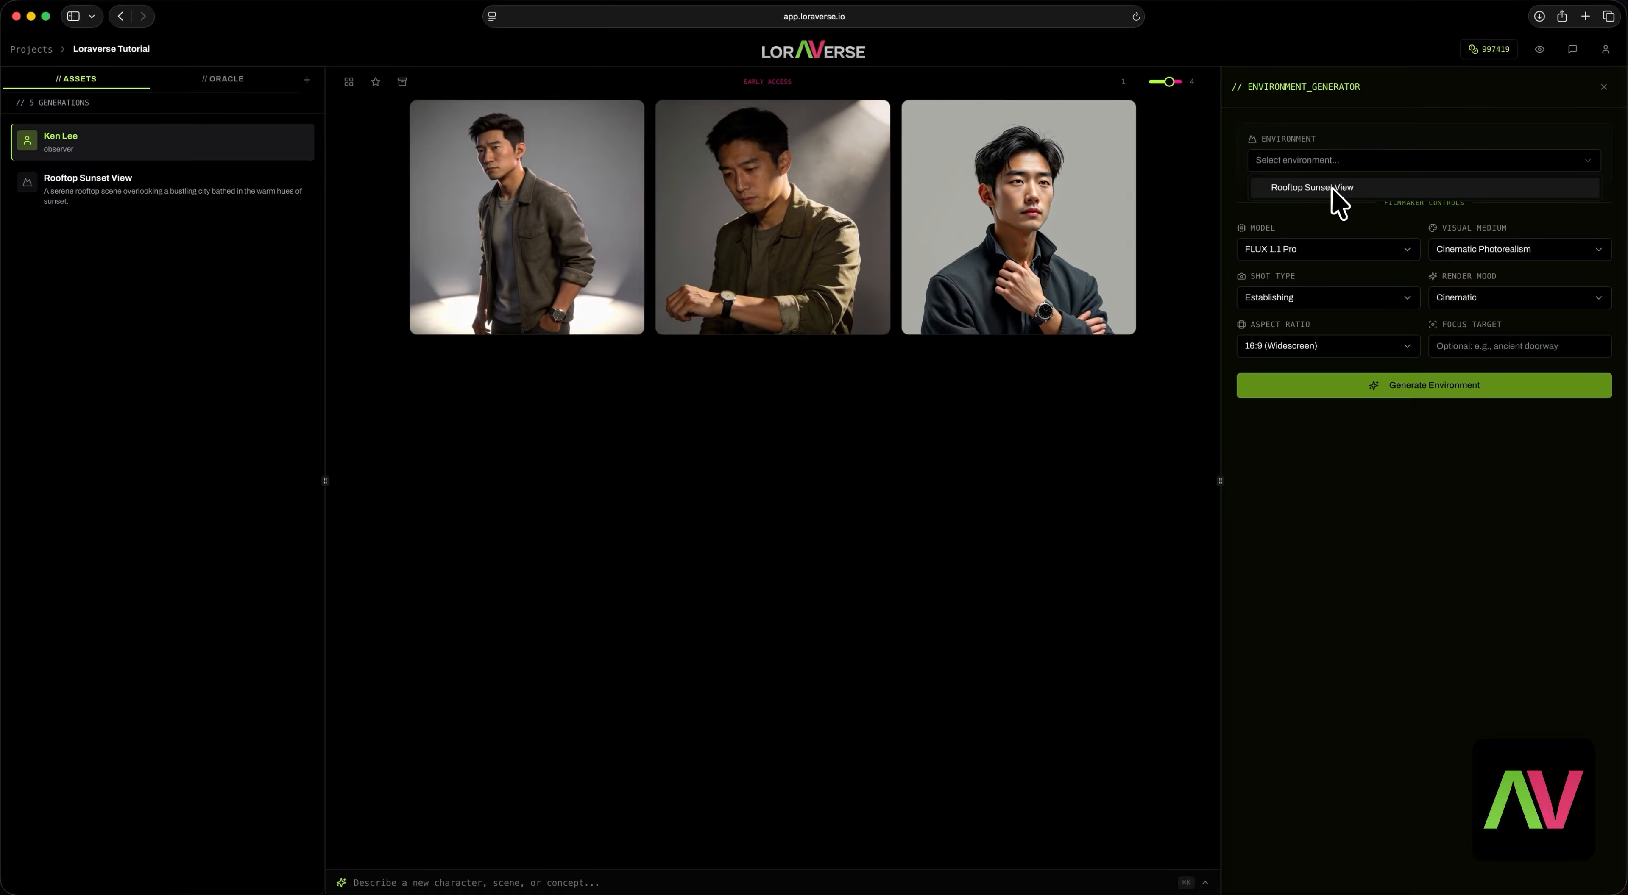
left_click(1333, 189)
left_click(1463, 253)
left_click(1470, 256)
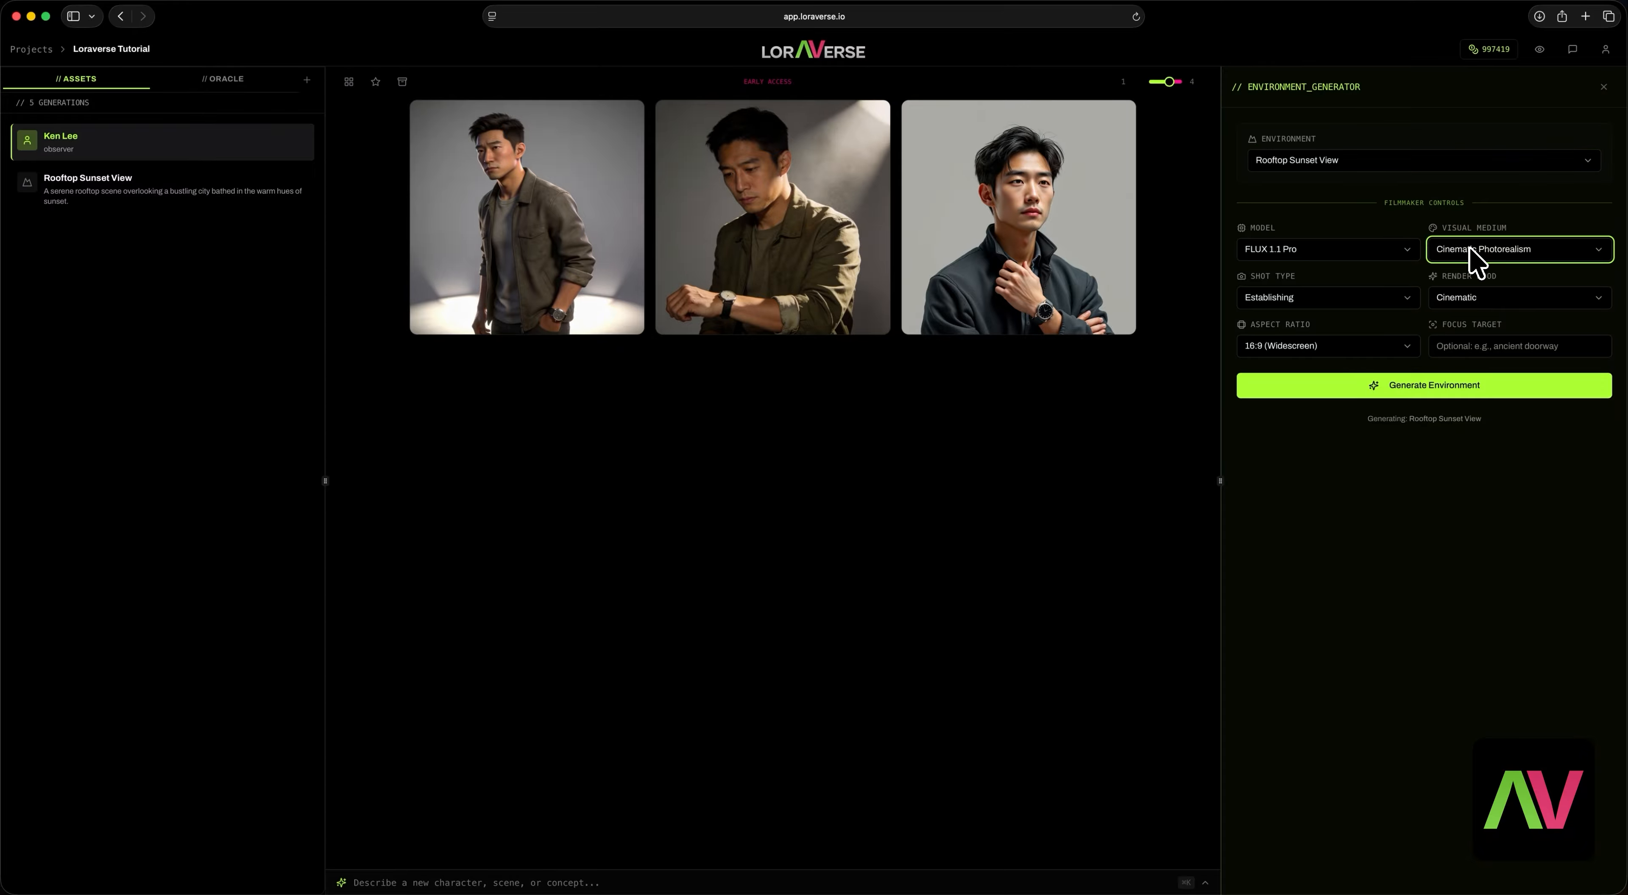
Generate a 16:9 establishing shot of the rooftop environment with the Seedream 4.5 model.
left_click(1340, 256)
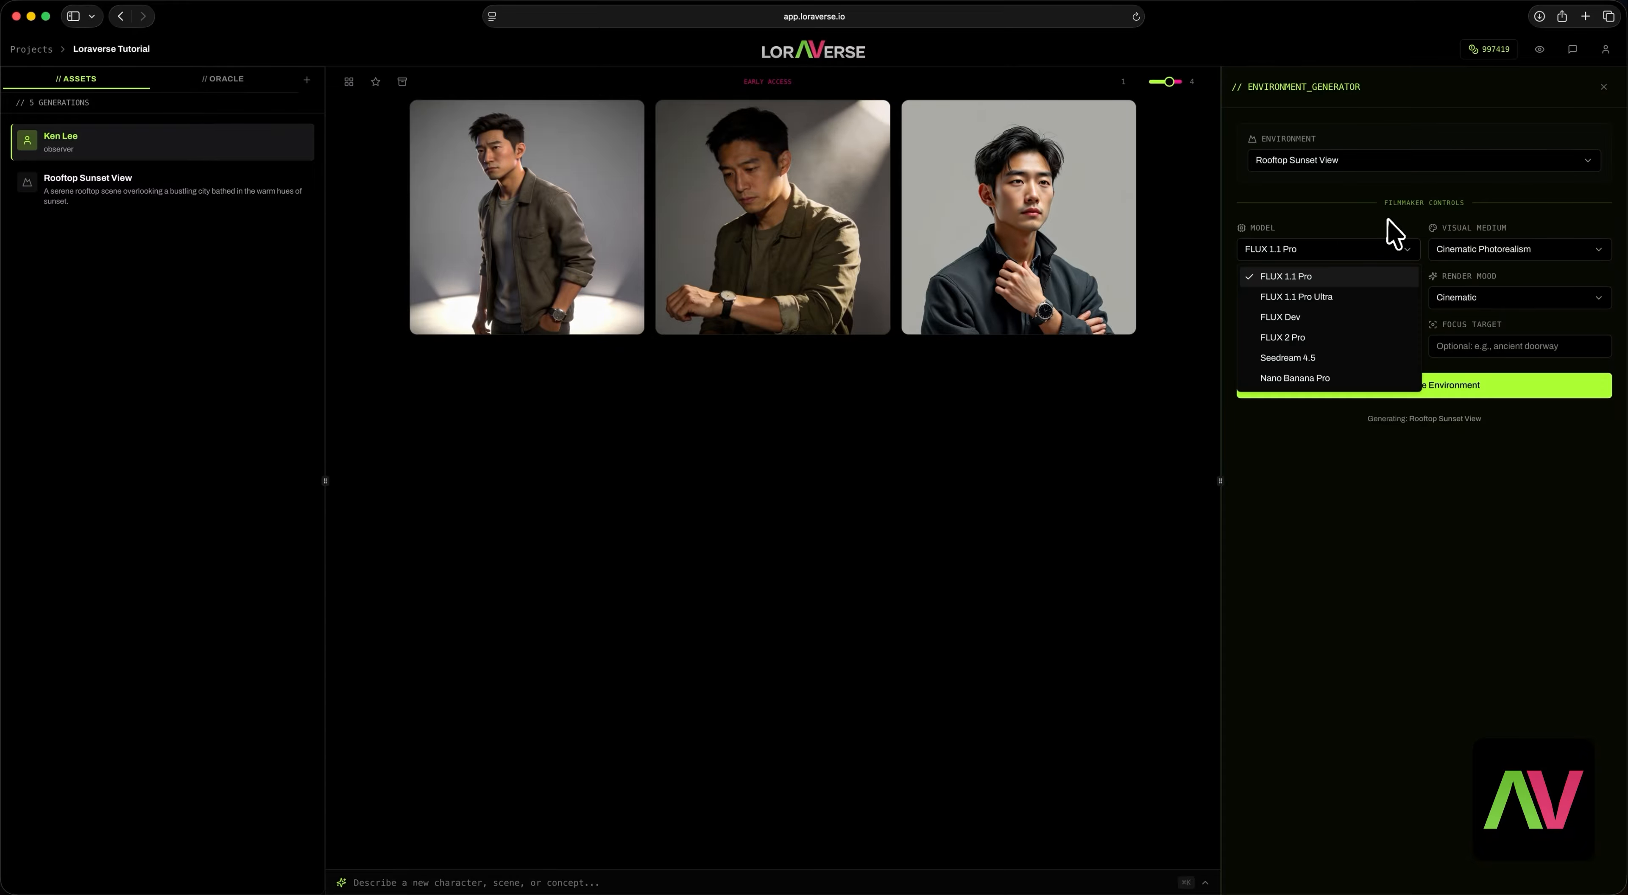
left_click(1383, 245)
left_click(1321, 256)
left_click(1314, 359)
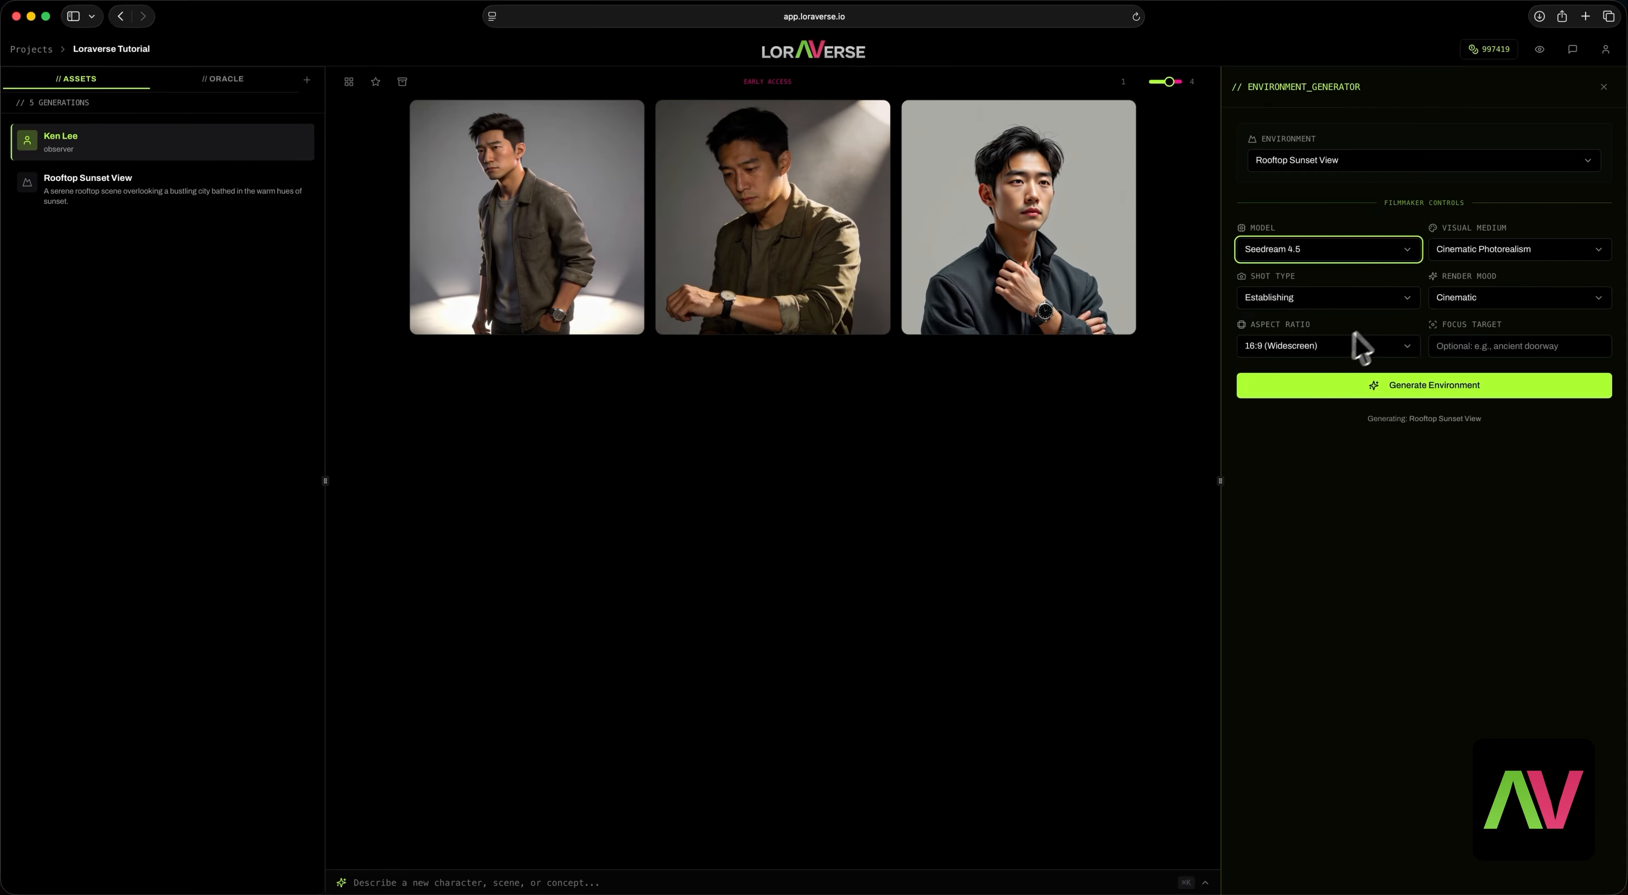
left_click(1360, 397)
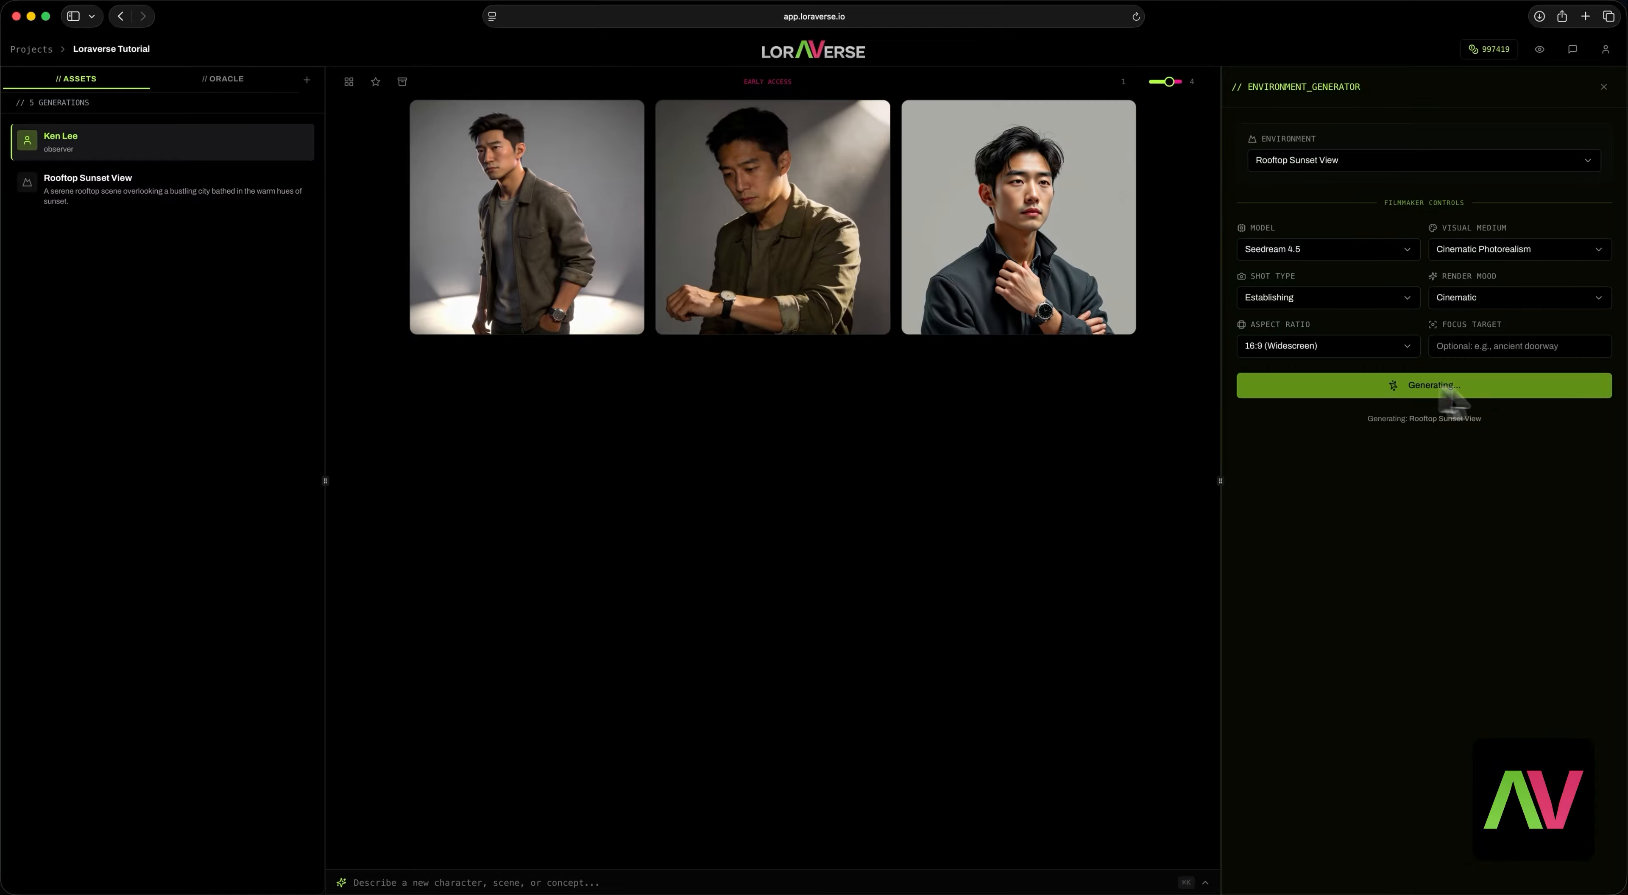
Generate a medium shot of the rooftop environment with the FLUX 1.1 Pro model.
left_click(1346, 251)
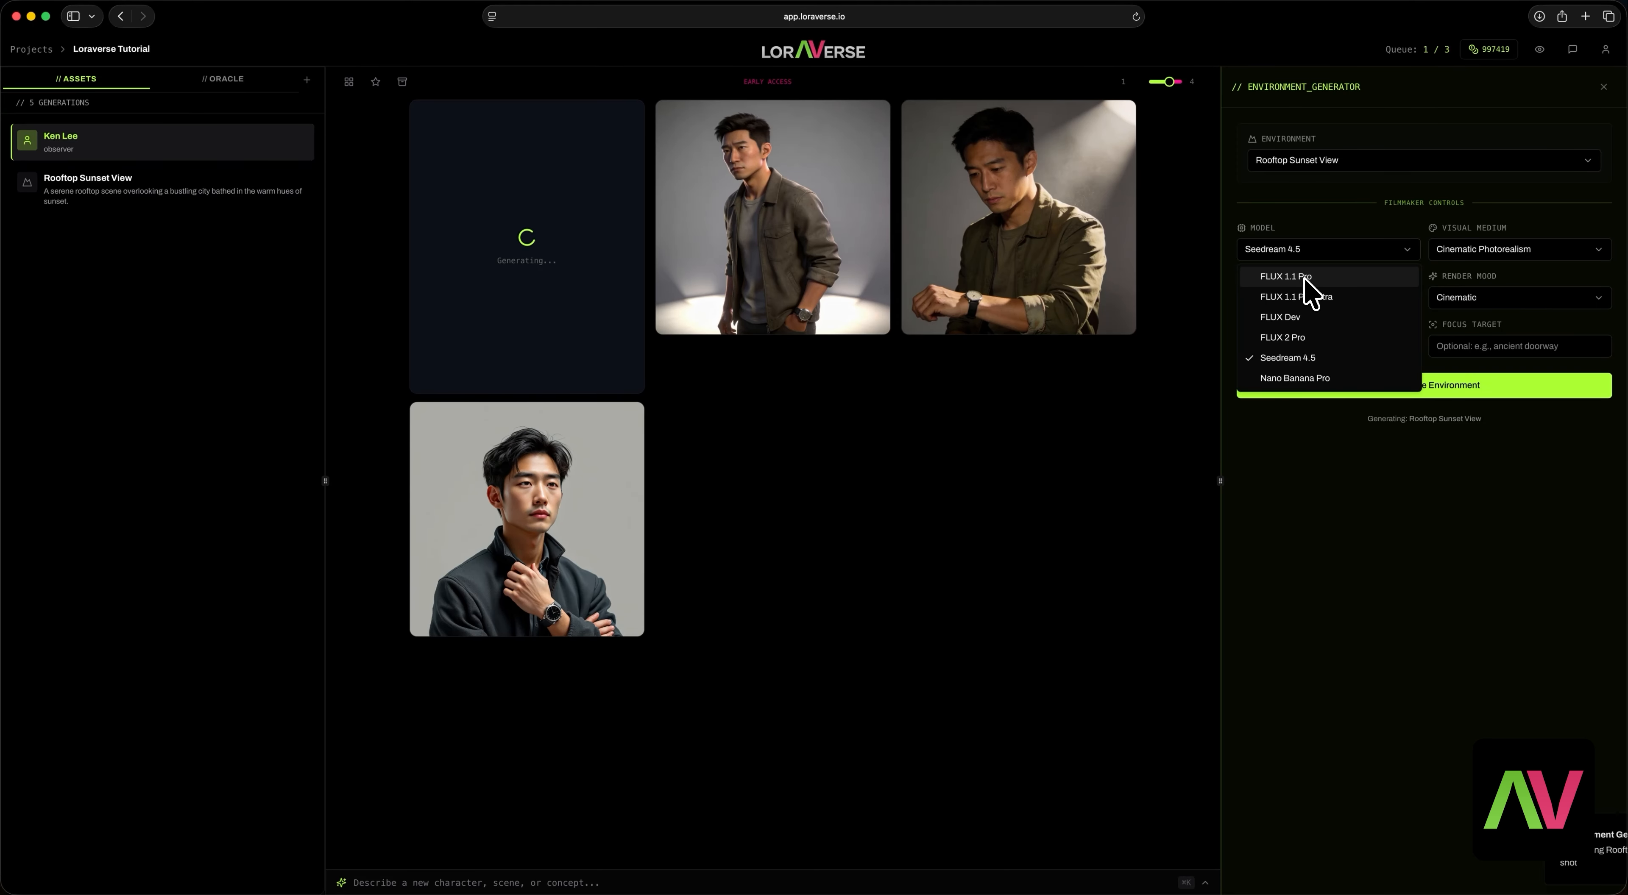
left_click(1301, 279)
left_click(1316, 298)
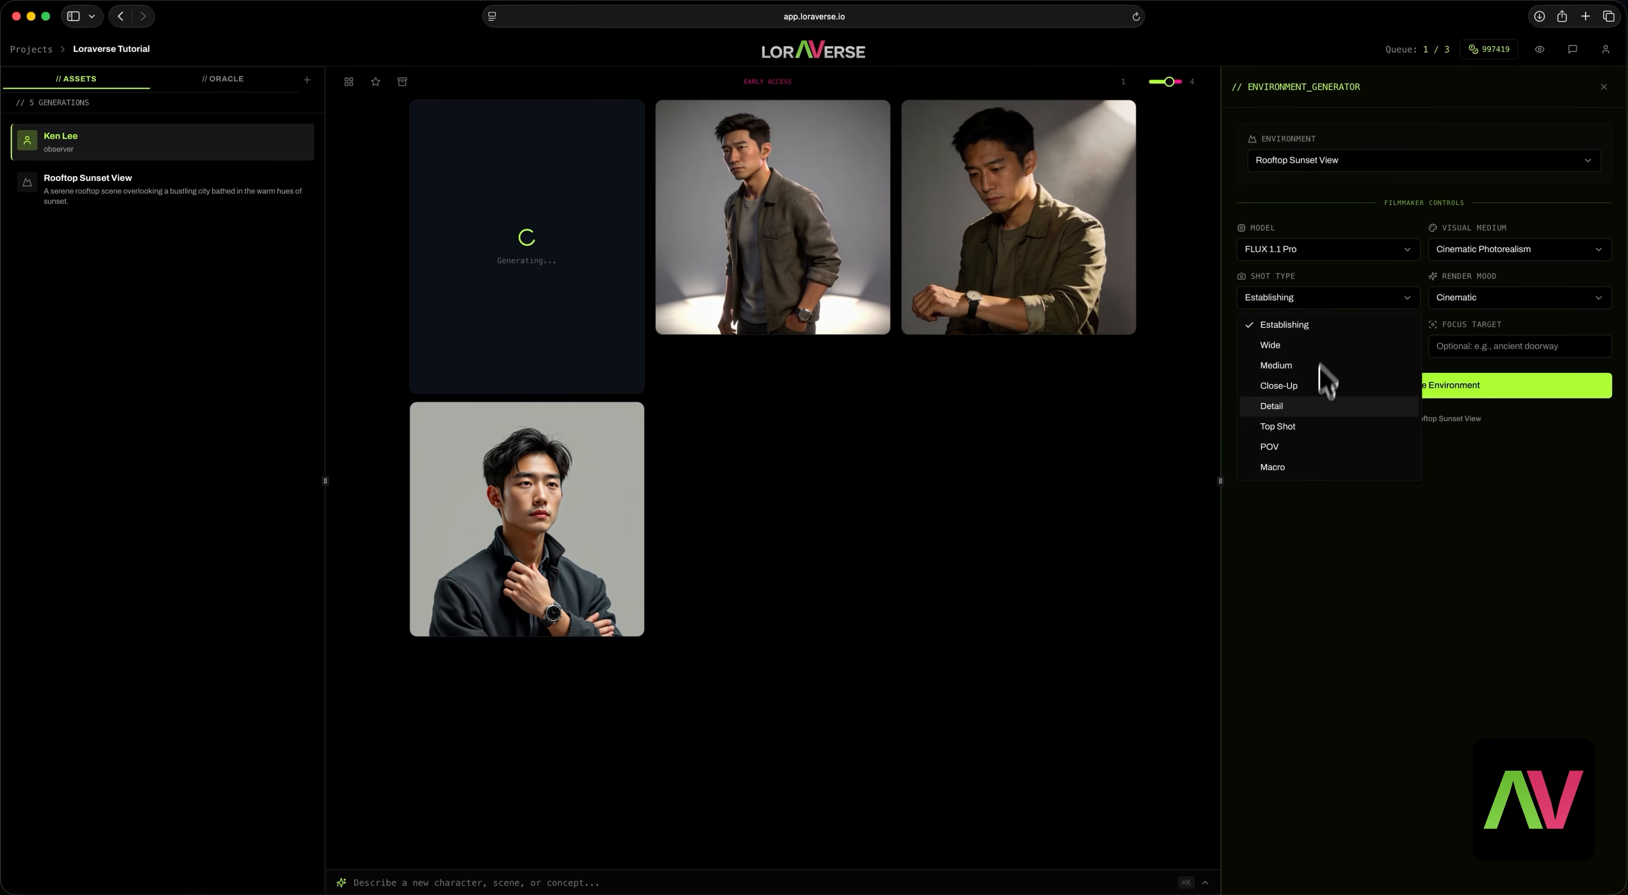
left_click(1296, 373)
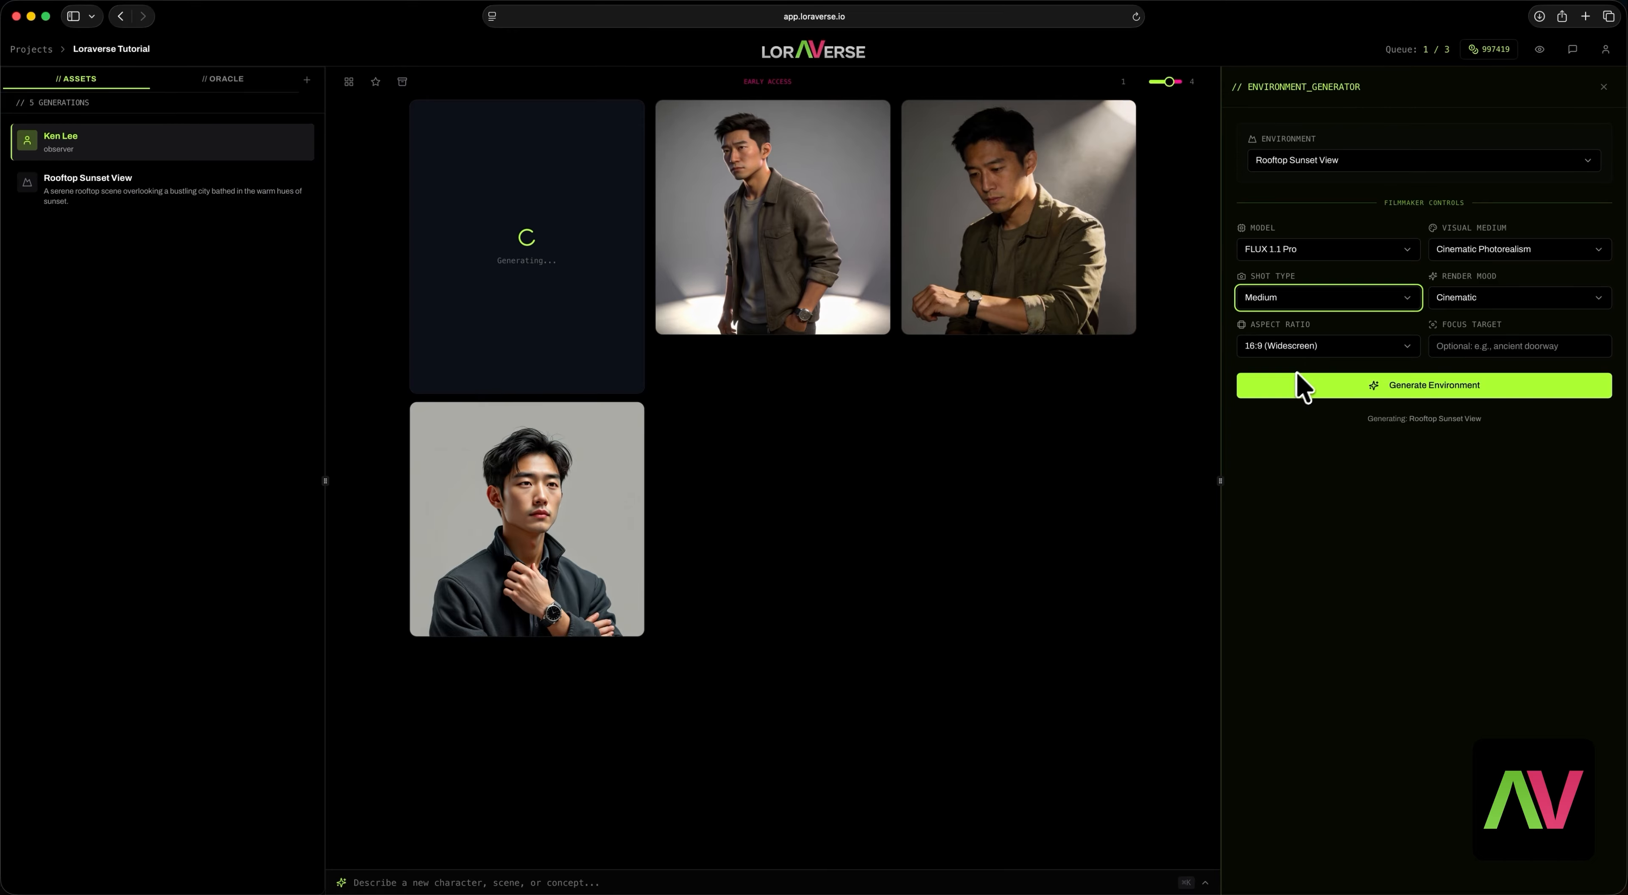
left_click(1391, 387)
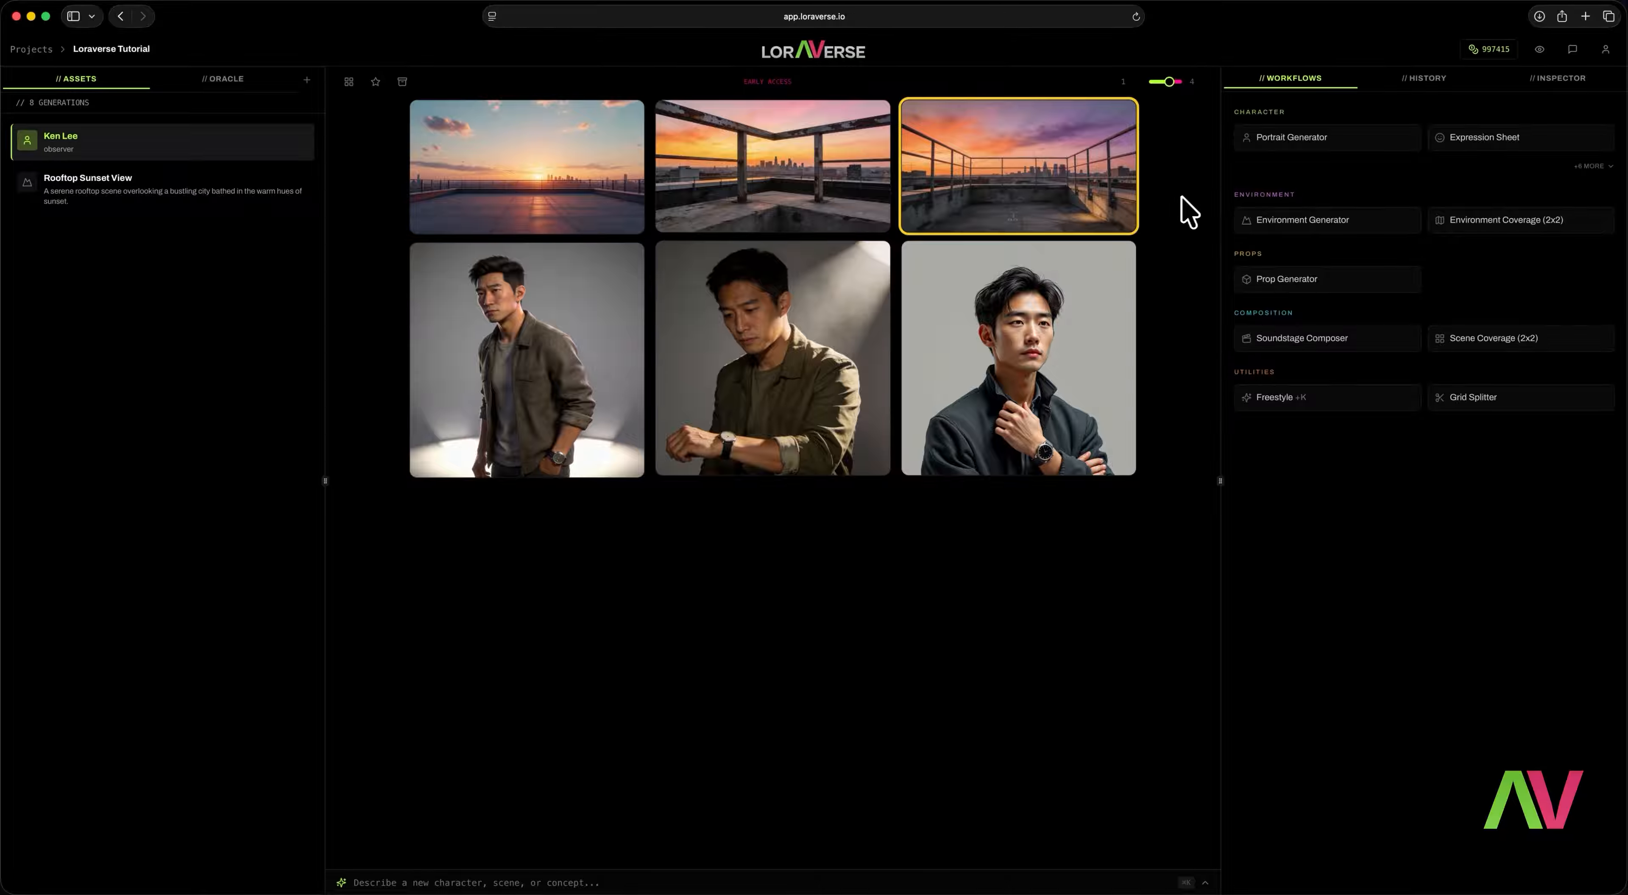
Start an Expression Sheet for the character, using the portrait of him looking down at his watch as the vision reference.
left_click(1581, 167)
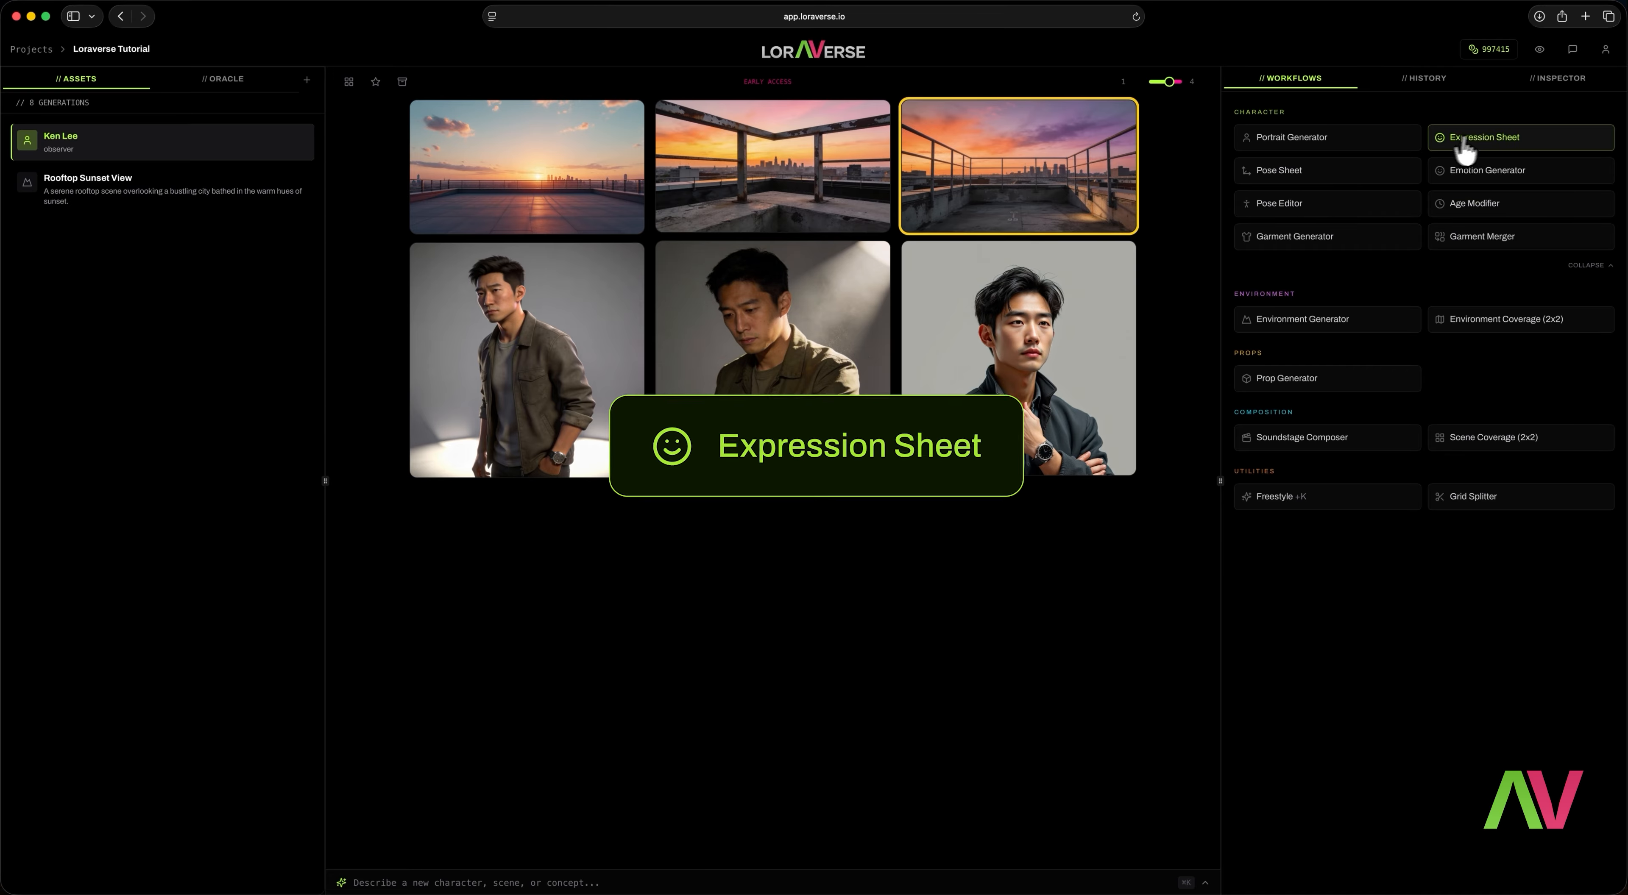
left_click(1492, 140)
left_click(1385, 201)
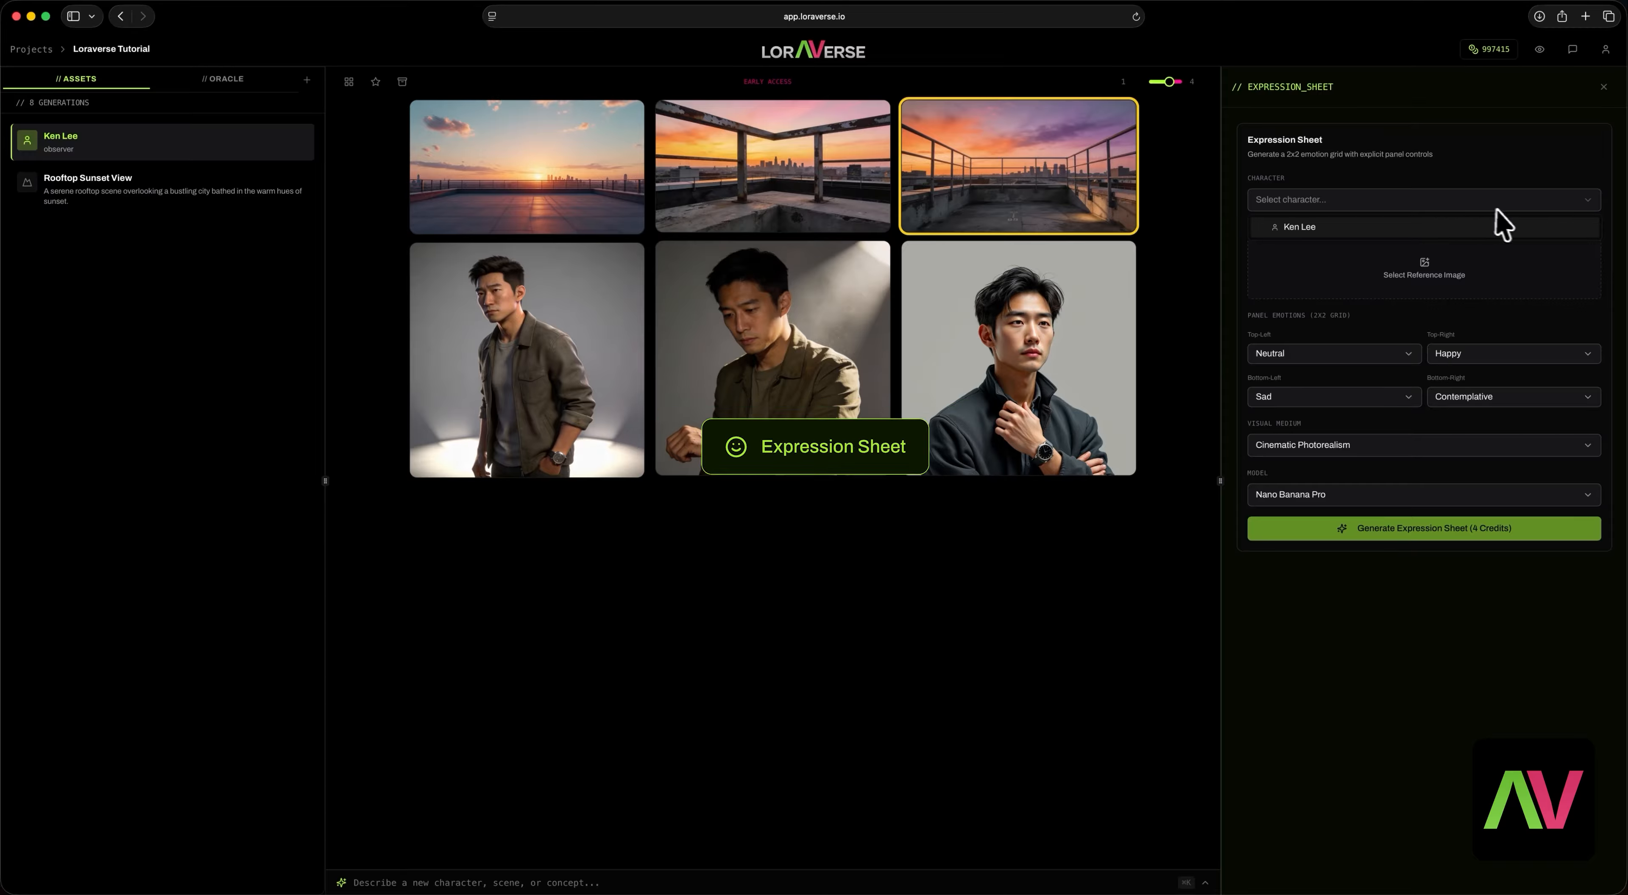
left_click(1327, 229)
left_click(1409, 270)
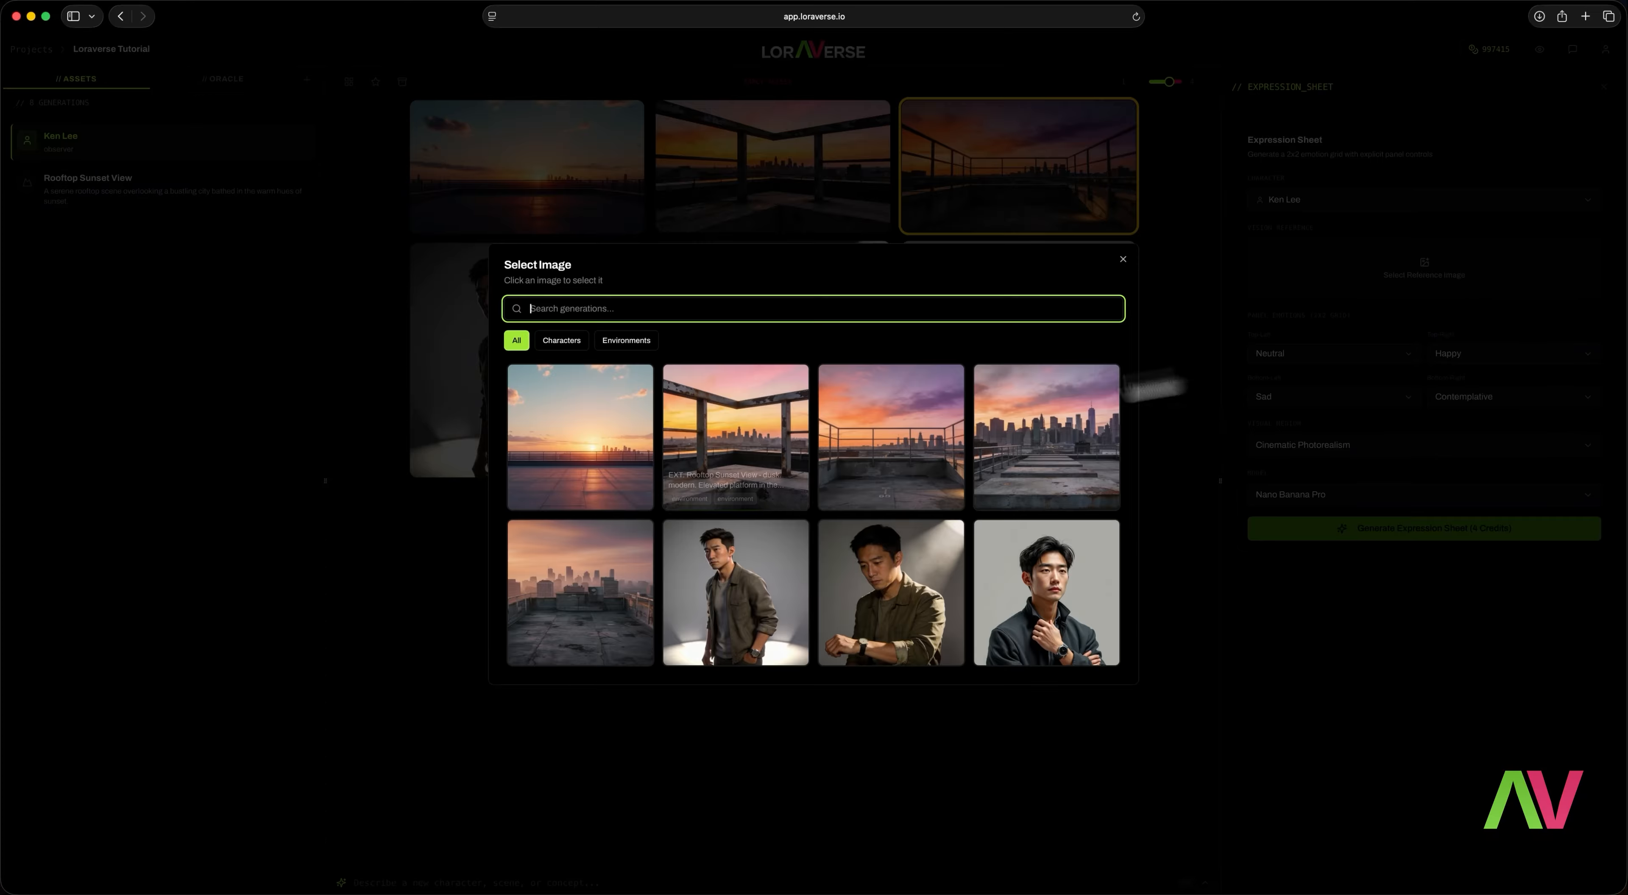
left_click(894, 591)
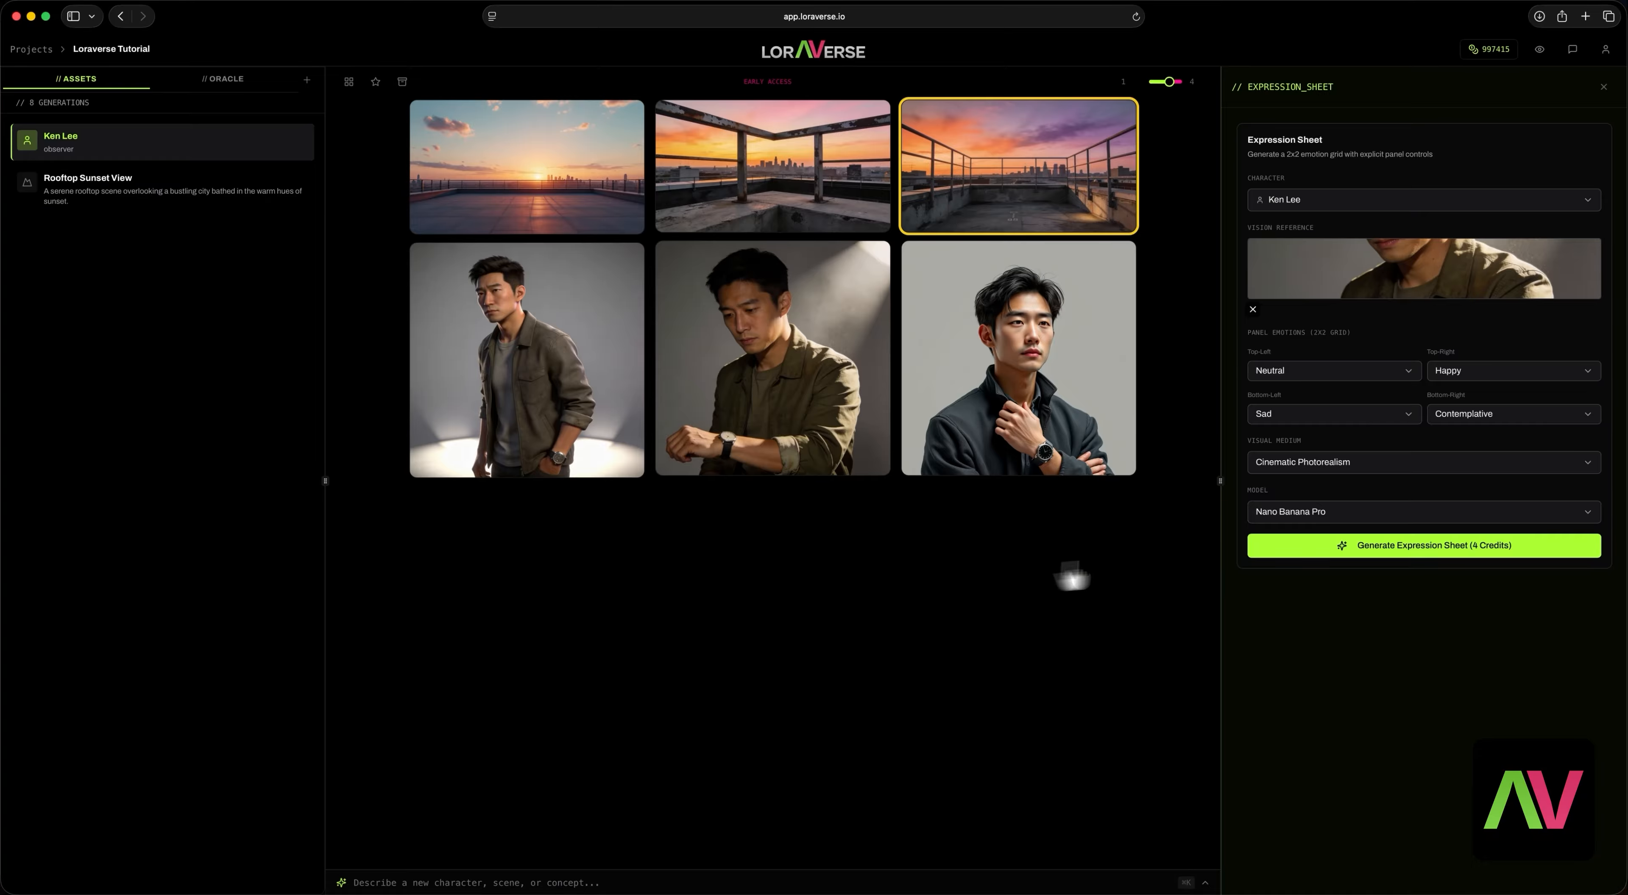
Set the panel emotions to Sad, Surprised, Contemplative and Fearful, and generate the expression sheet.
left_click(1312, 371)
left_click(1327, 432)
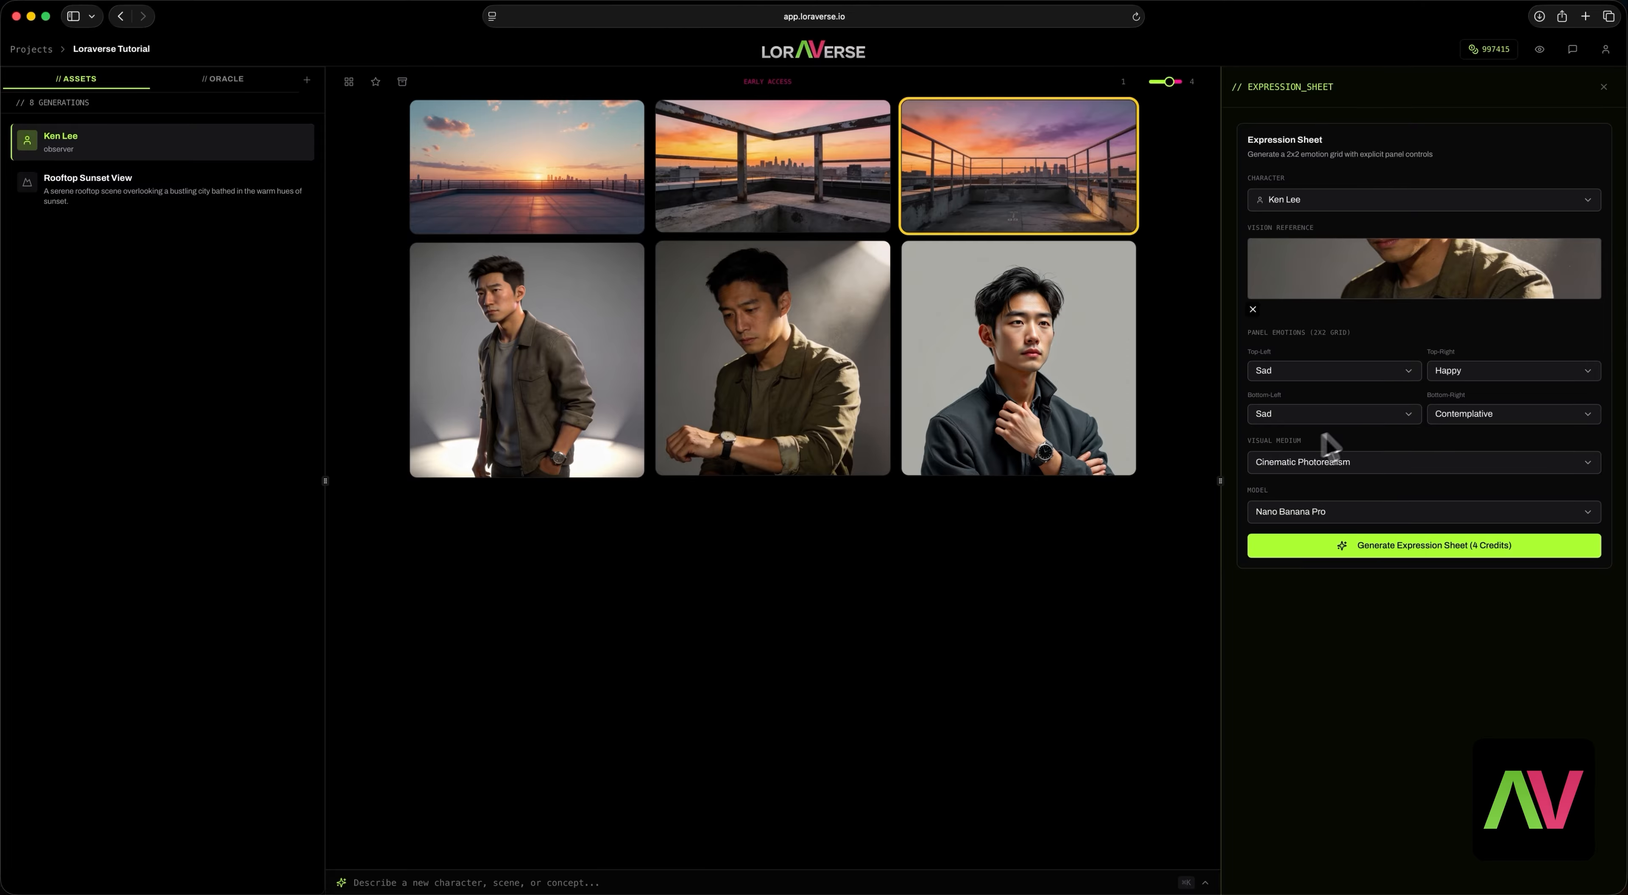
left_click(1478, 378)
left_click(1474, 479)
left_click(1302, 414)
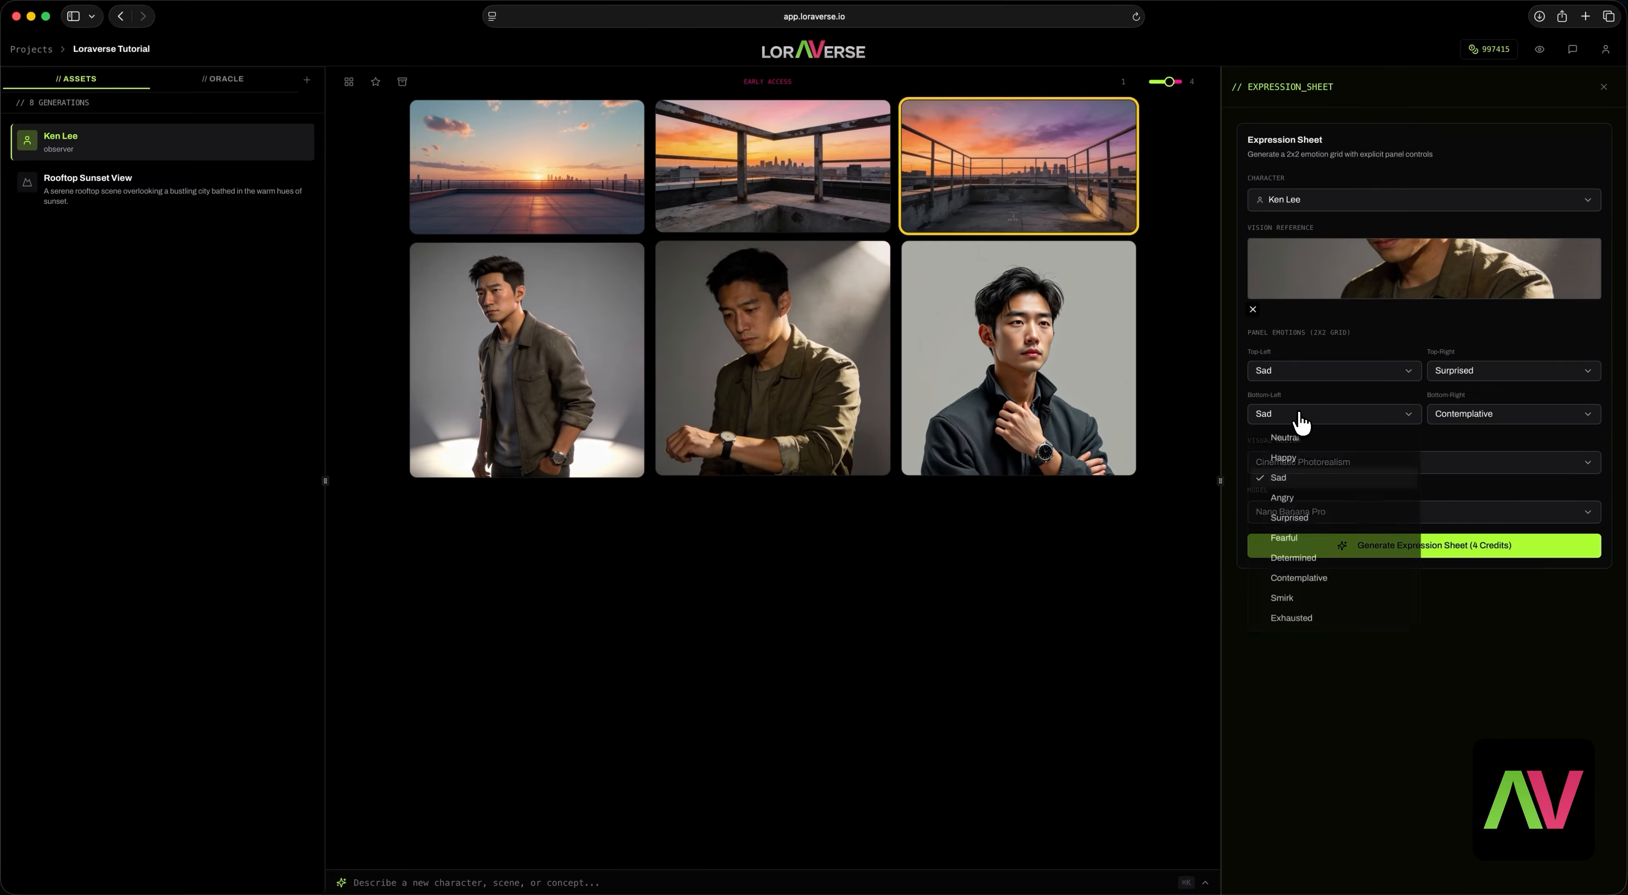
left_click(1302, 584)
left_click(1494, 416)
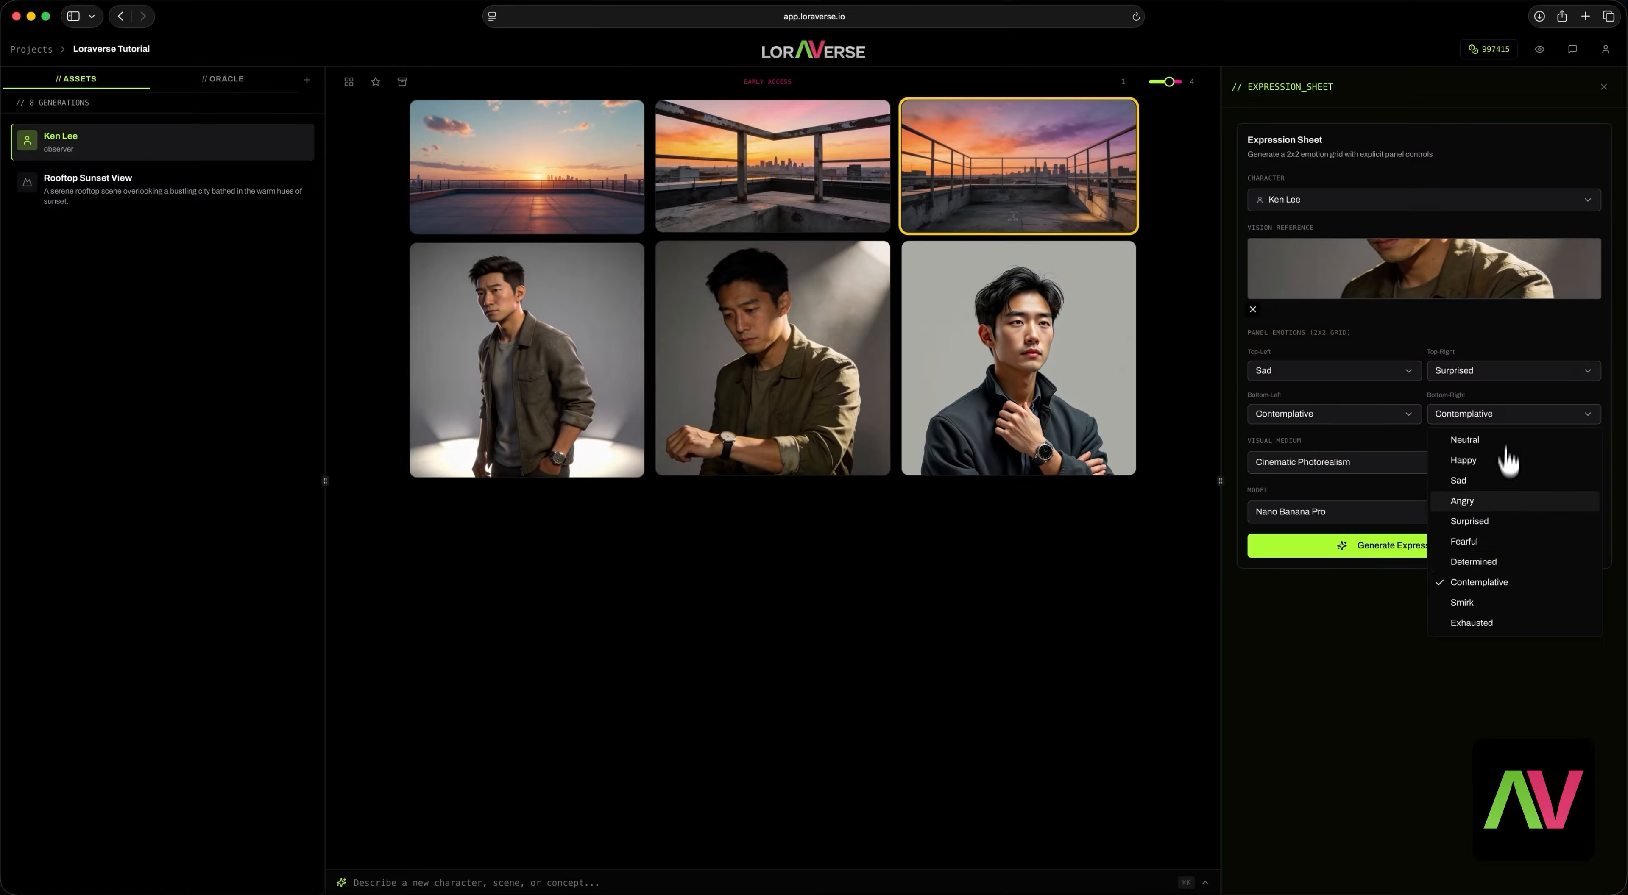
left_click(1472, 544)
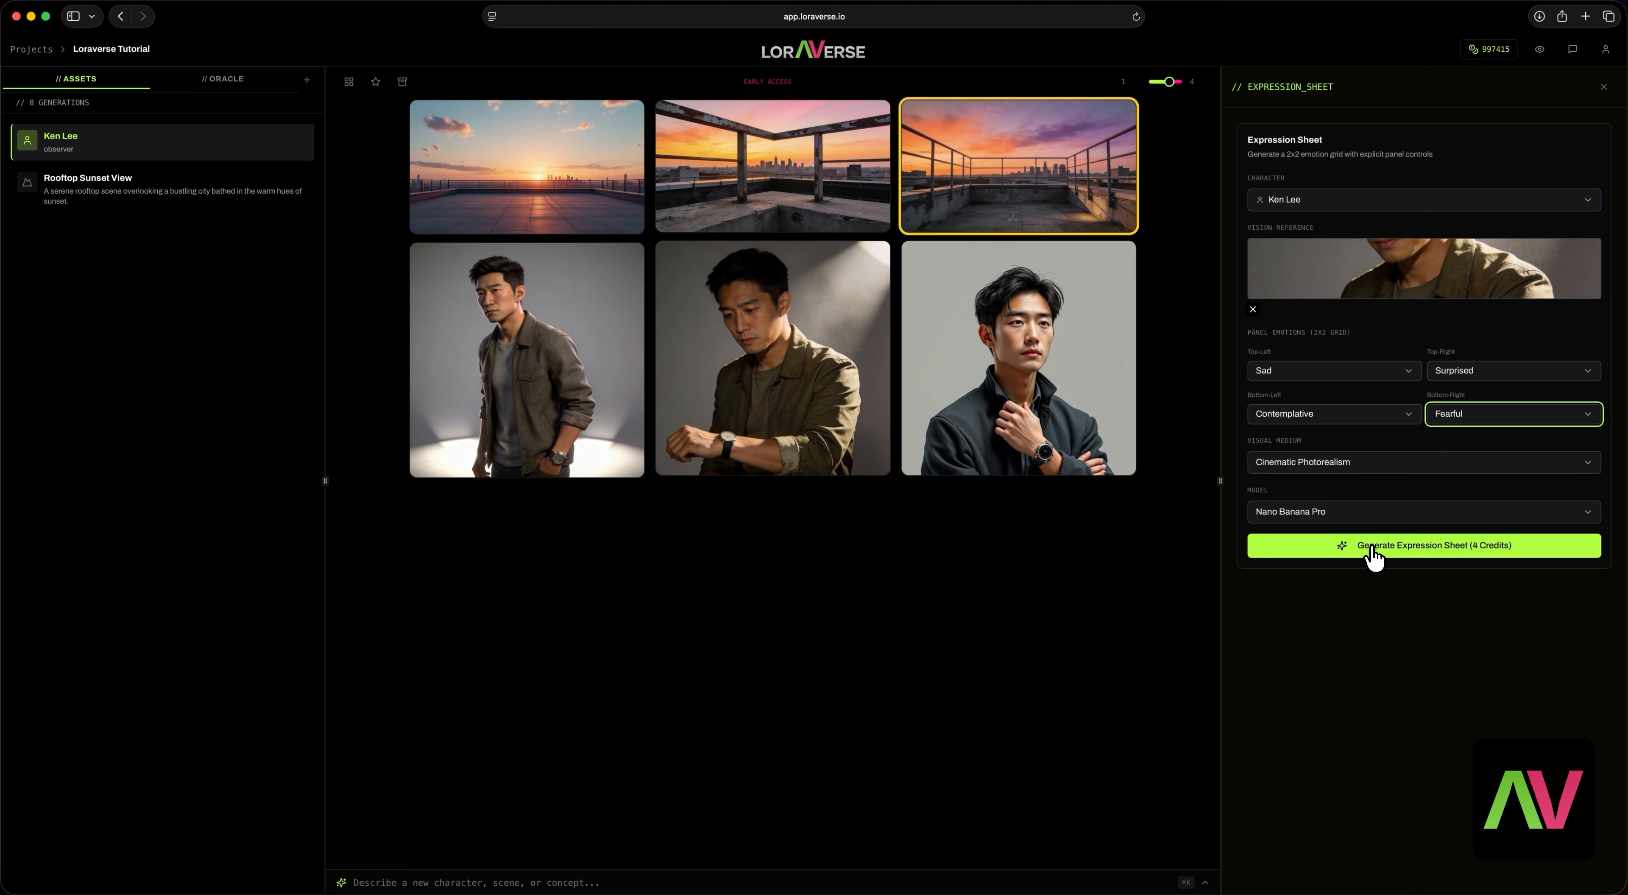
left_click(1384, 545)
left_click(1603, 87)
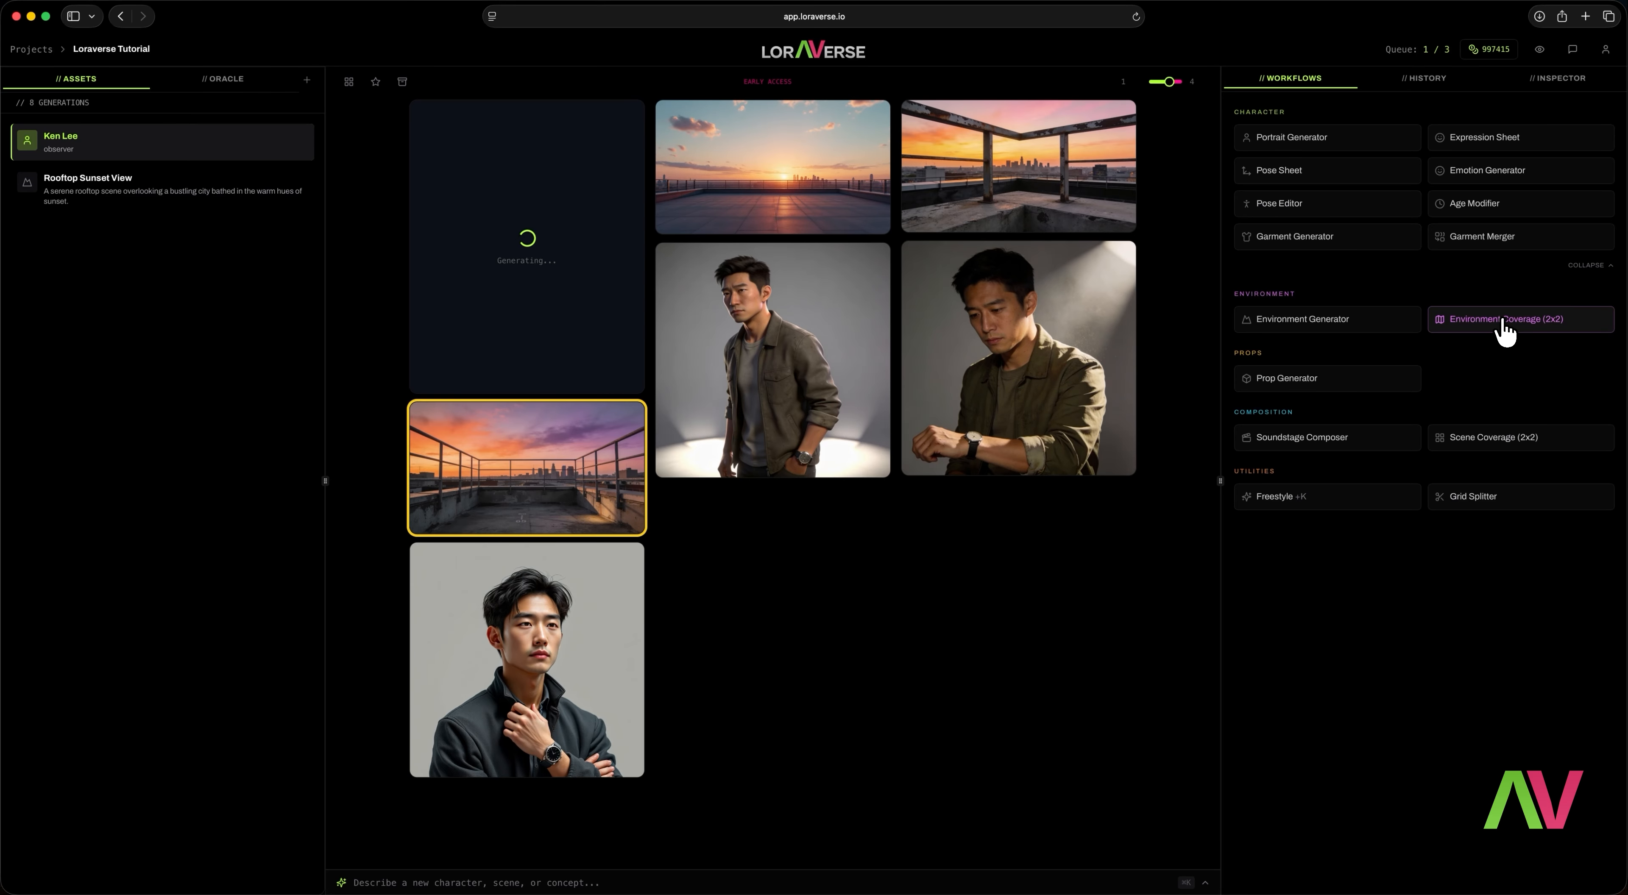
Set up Environment Coverage (2x2) for Rooftop Sunset View and attach the purple-sky rooftop image with metal railings as a reference.
left_click(1504, 319)
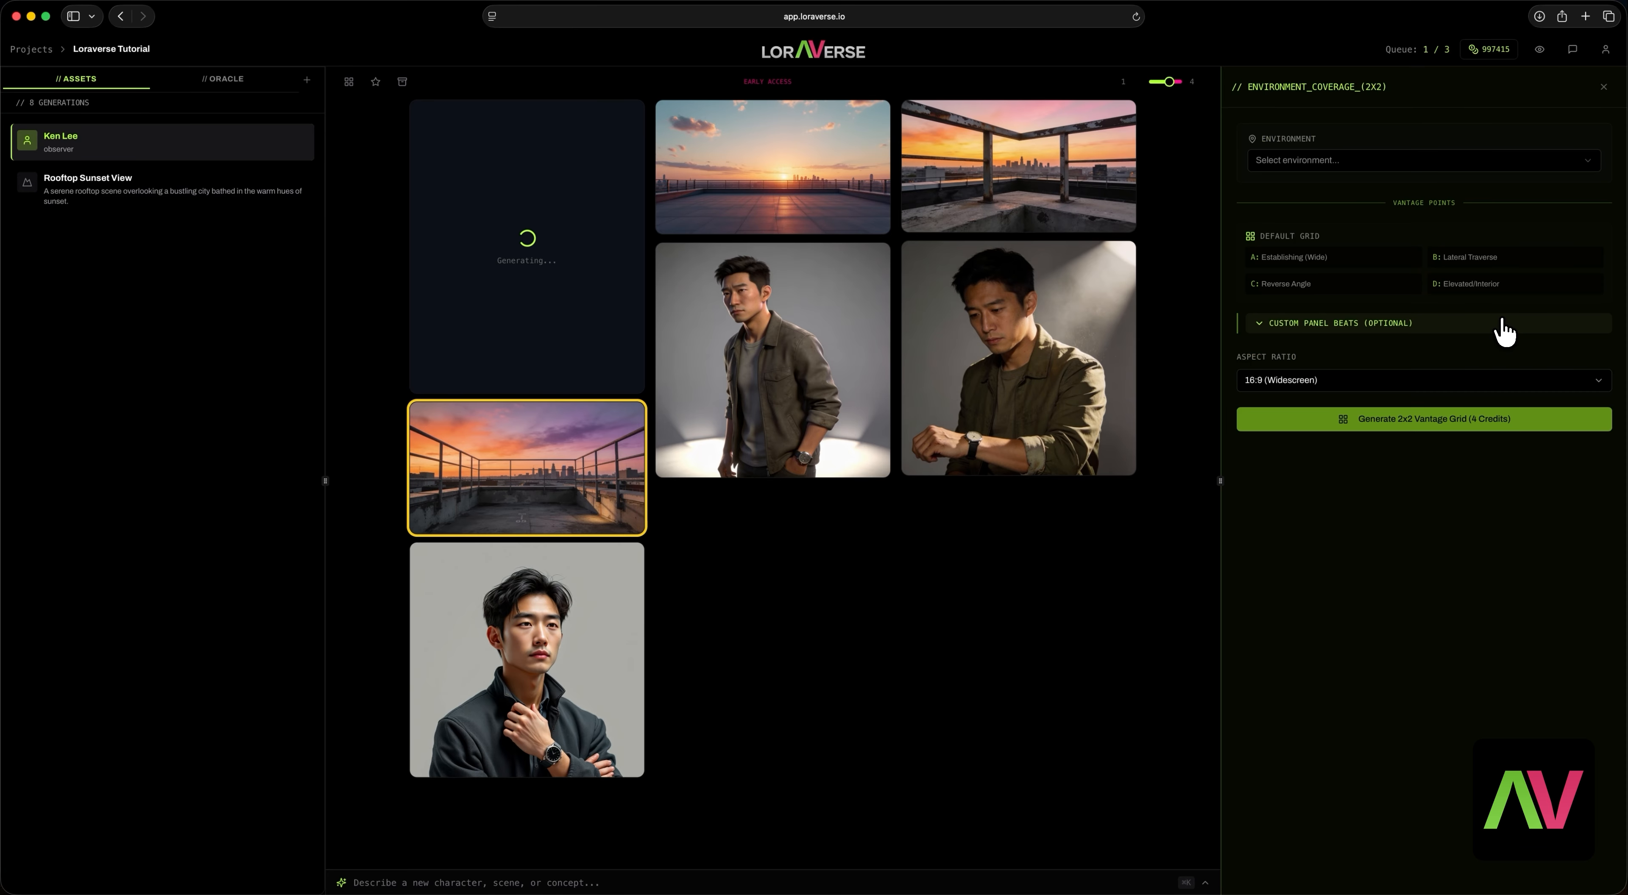
left_click(1324, 163)
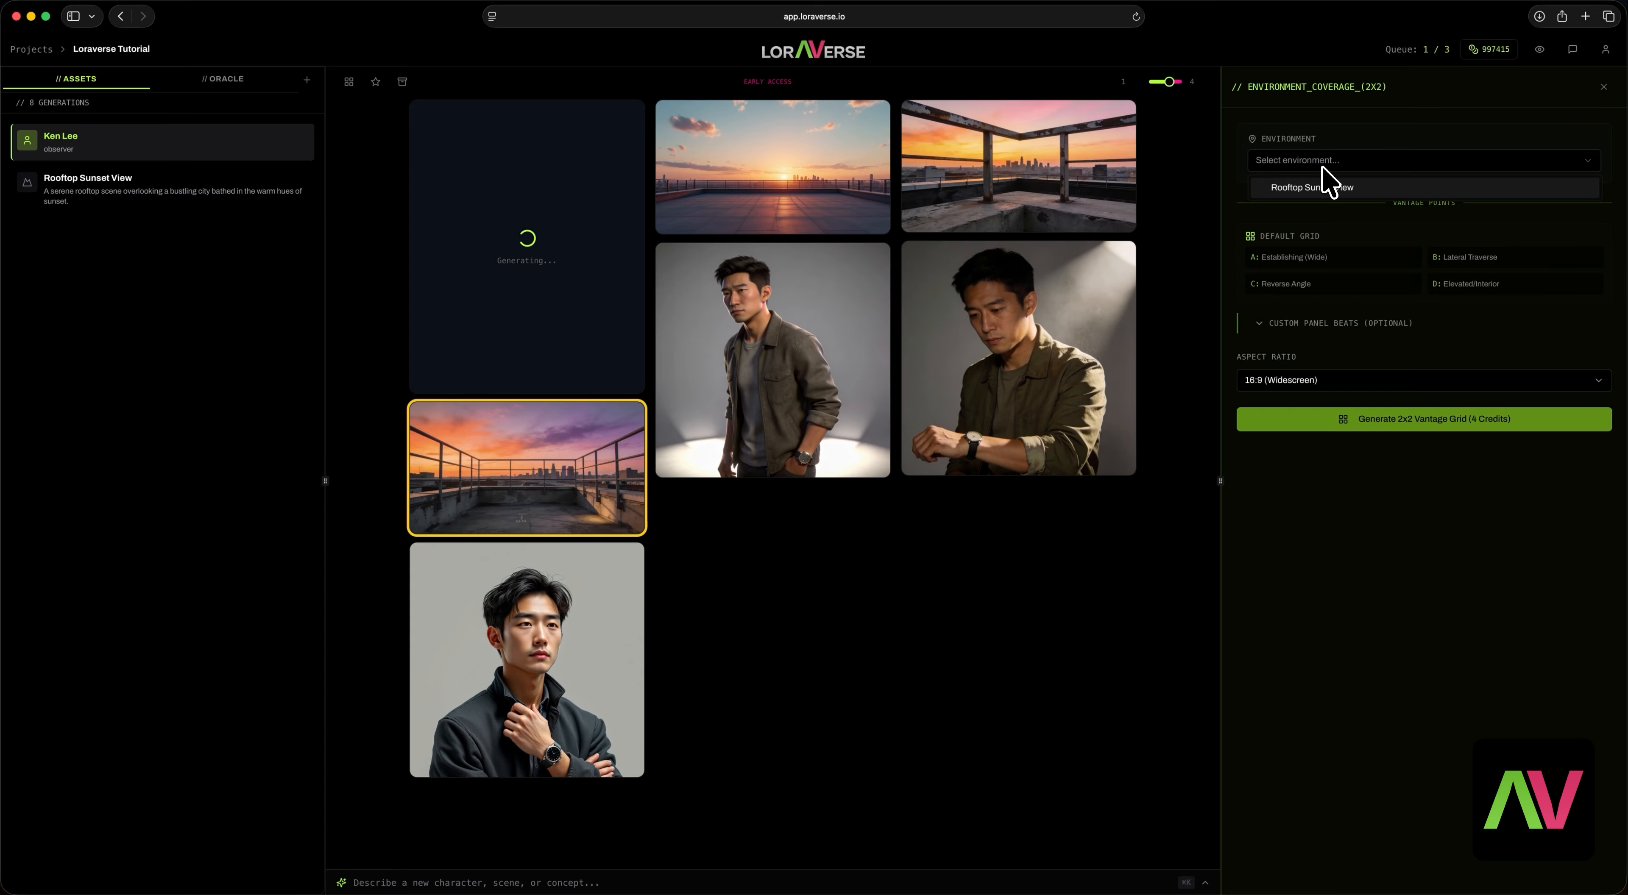
left_click(1329, 188)
left_click(1267, 214)
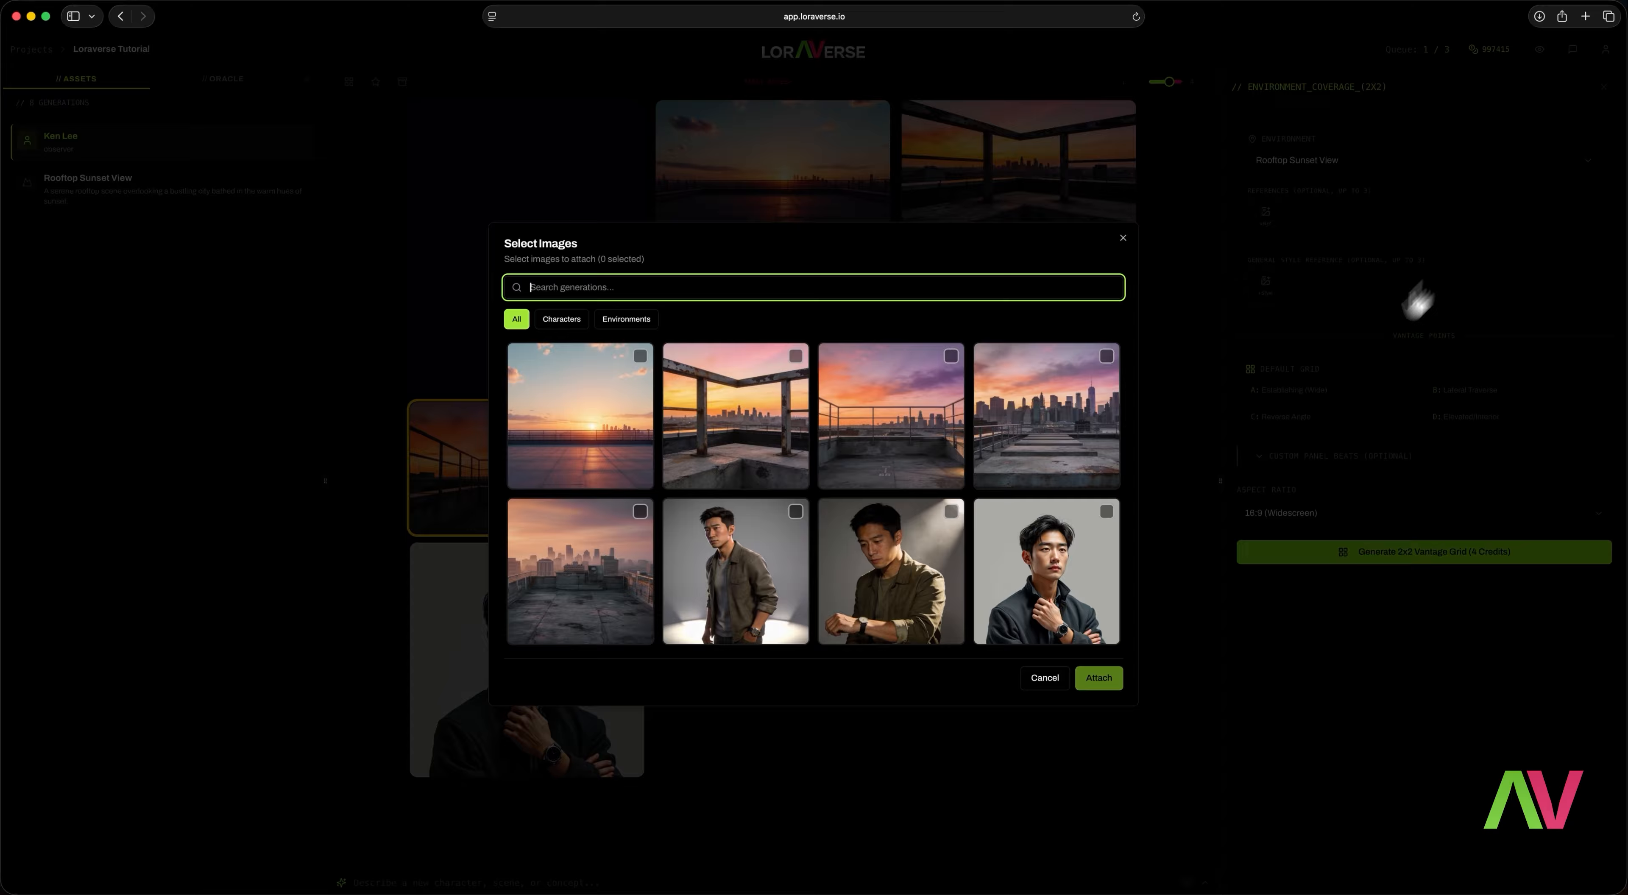
left_click(892, 414)
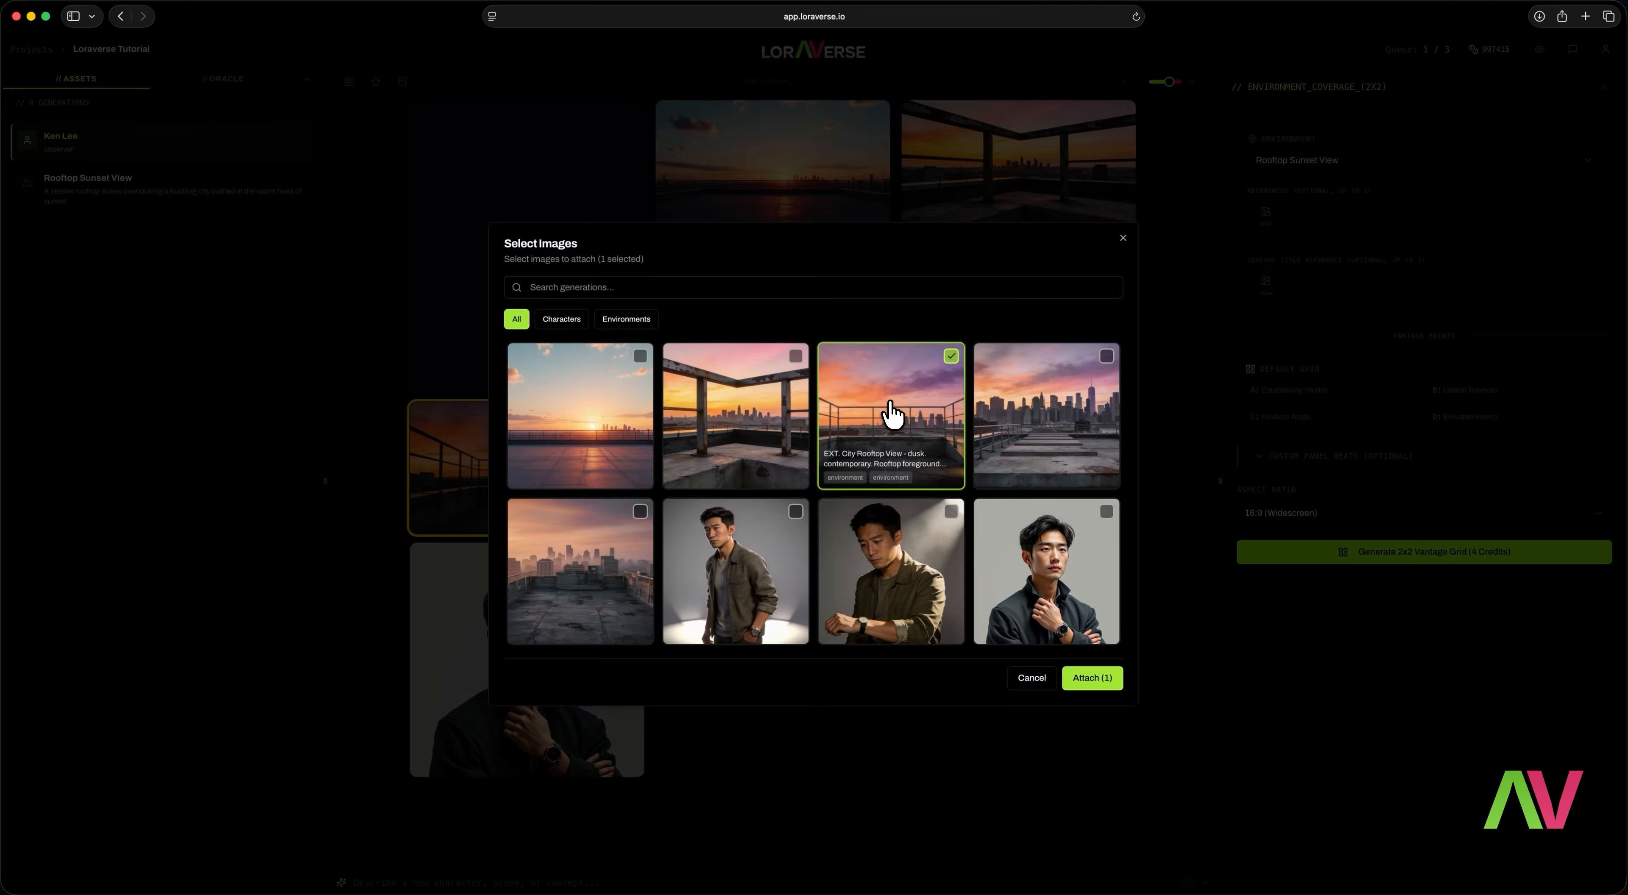
left_click(1091, 677)
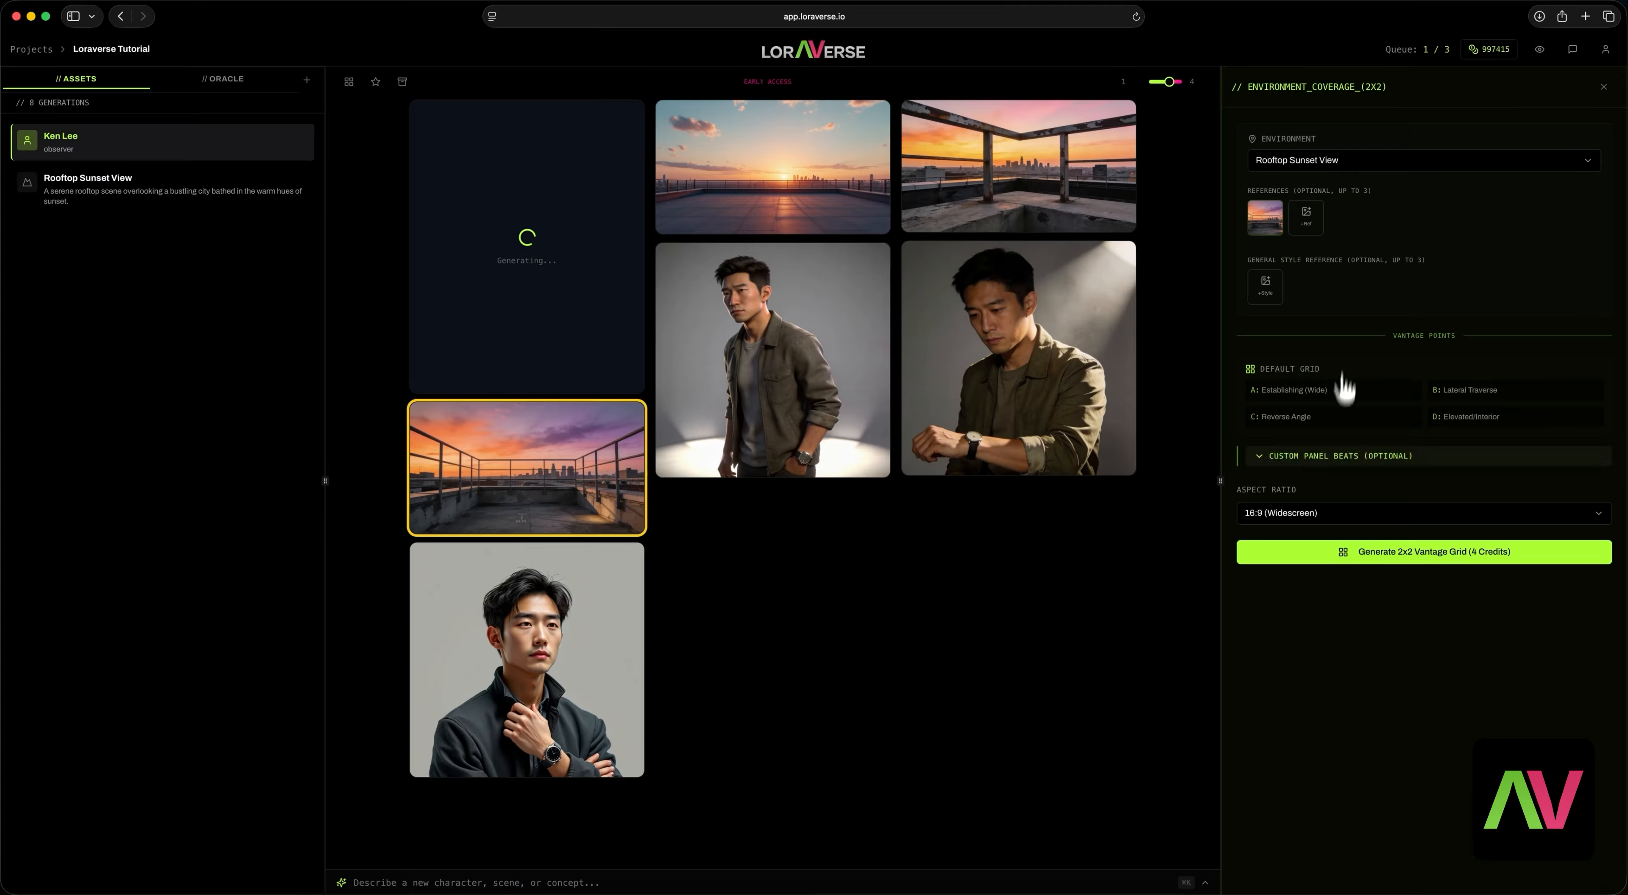
Override environment coverage panel A with the custom beat "Ariel view" and generate the 2x2 vantage grid.
left_click(1309, 457)
left_click(1331, 513)
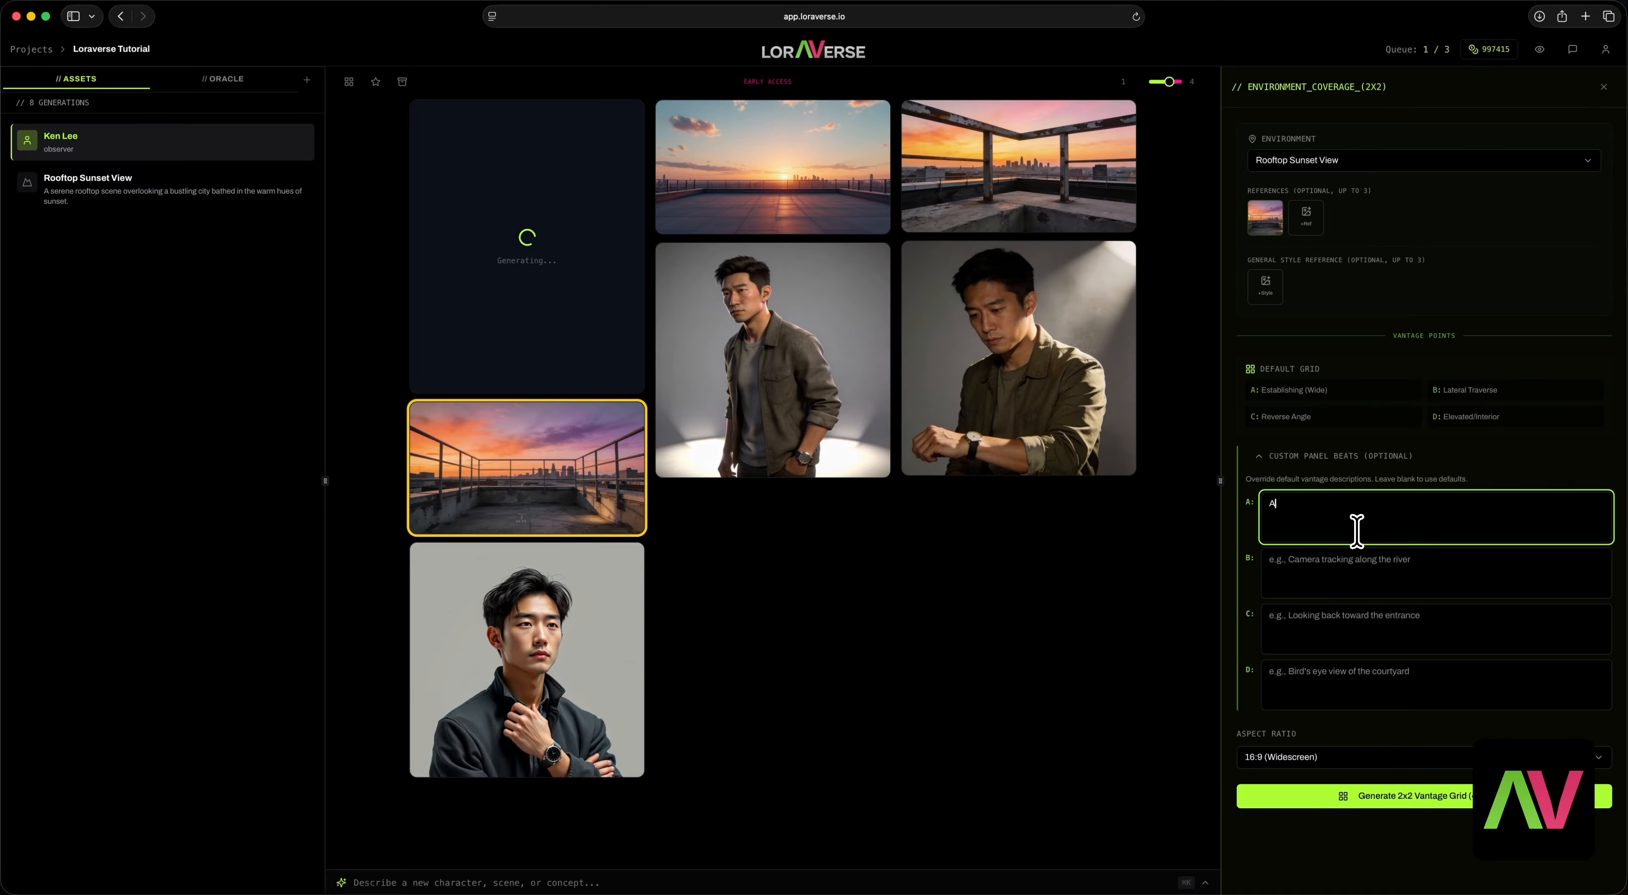
key("Tab")
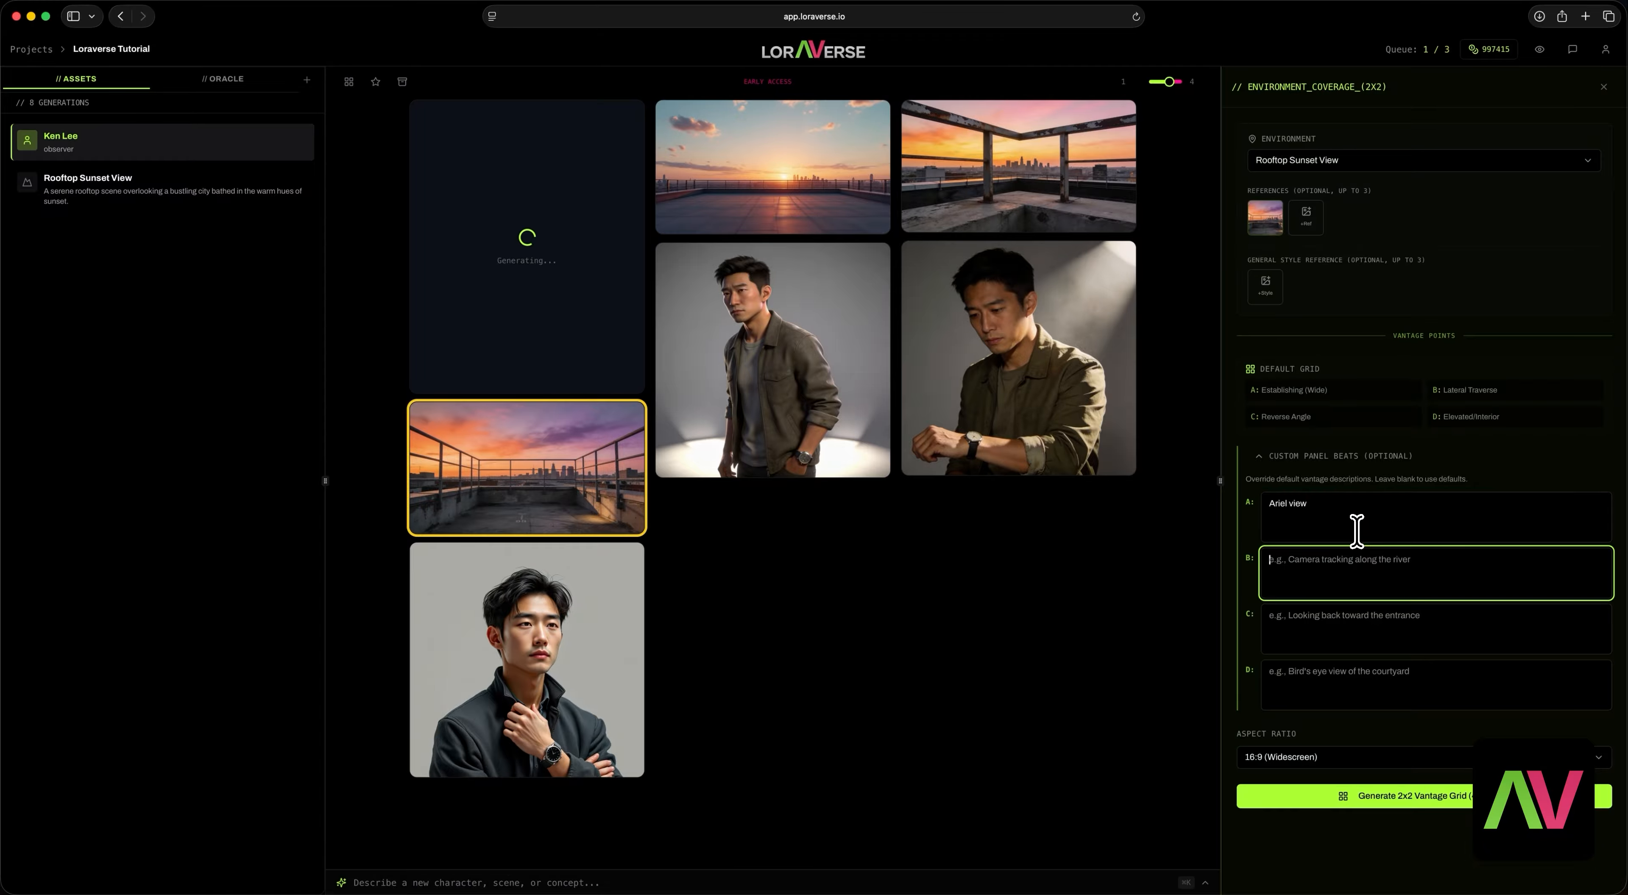
left_click(1419, 799)
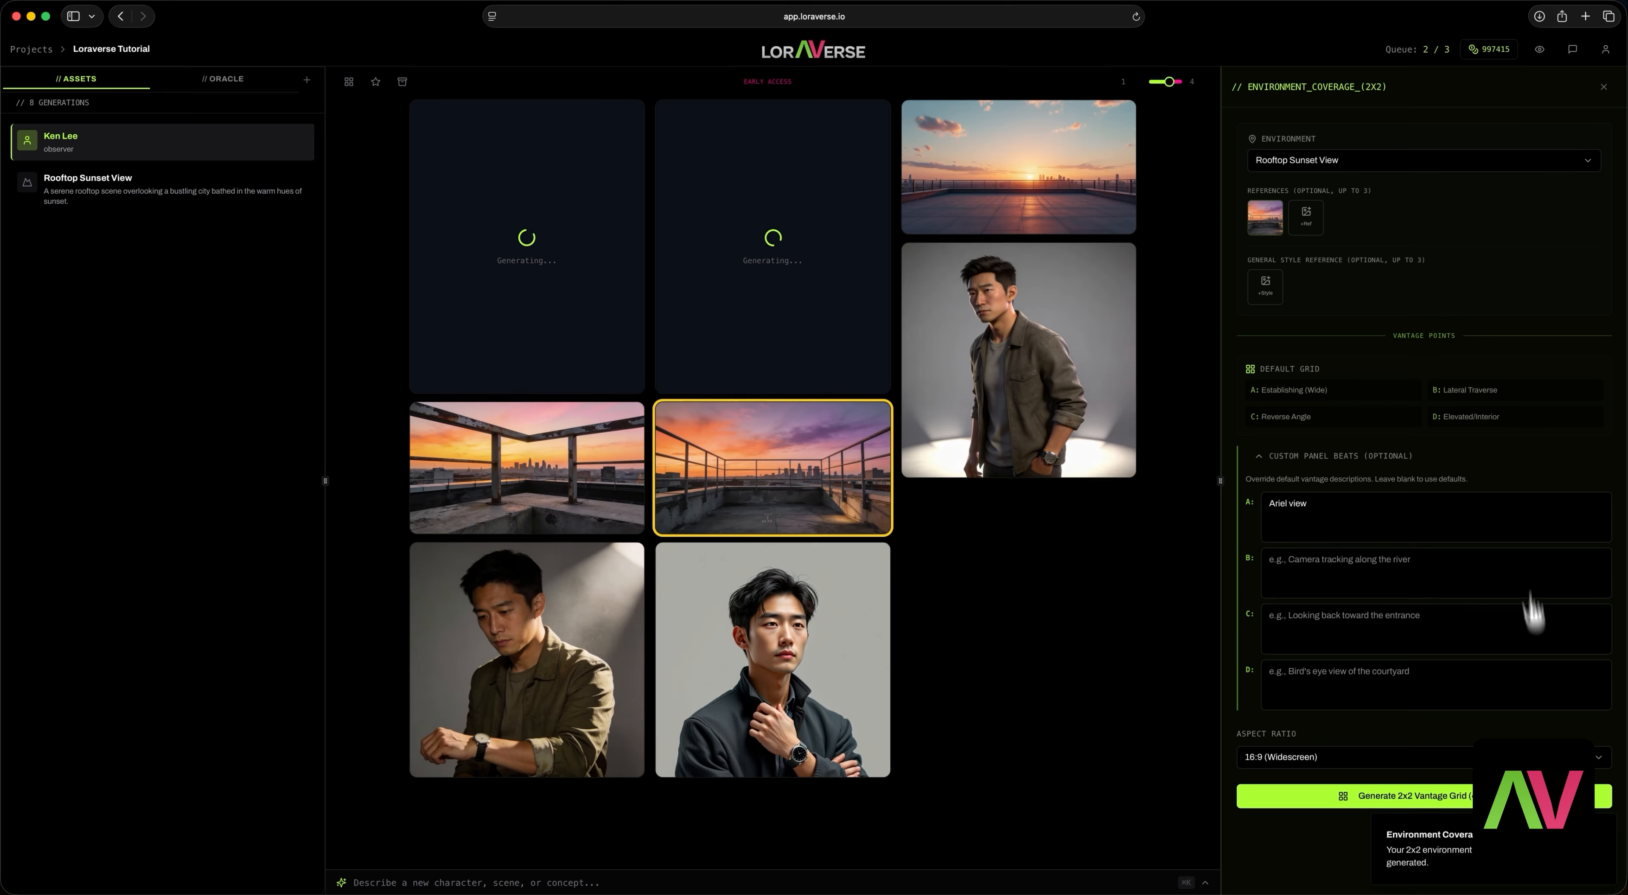
left_click(1603, 86)
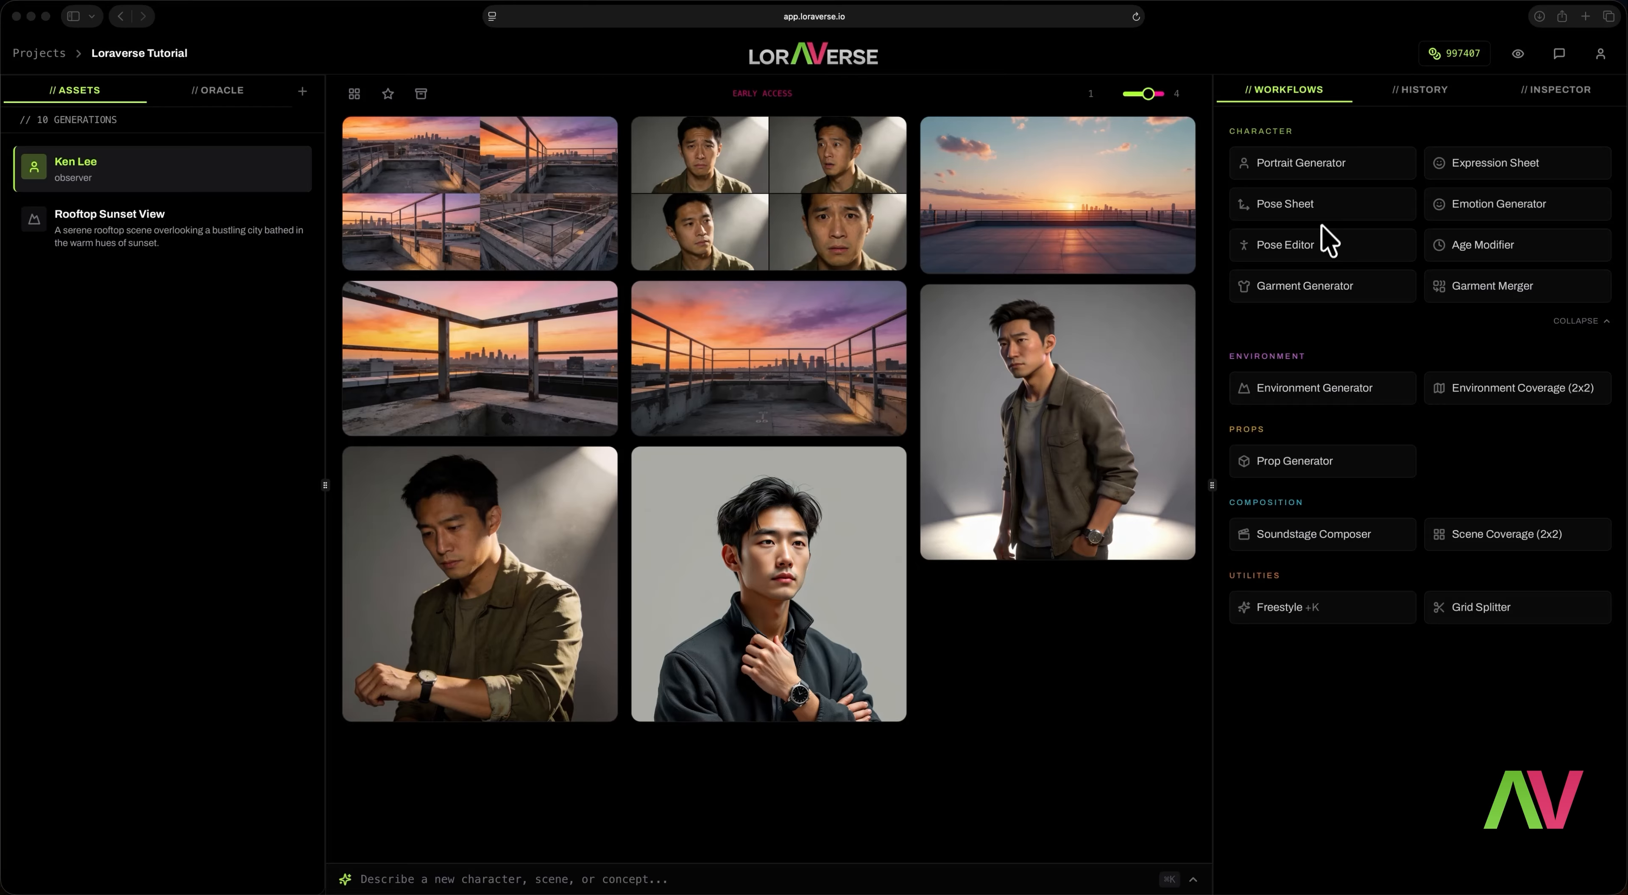
Start a Pose Sheet for the character, using the portrait of him looking down at his watch as the reference image.
left_click(1324, 205)
left_click(1381, 198)
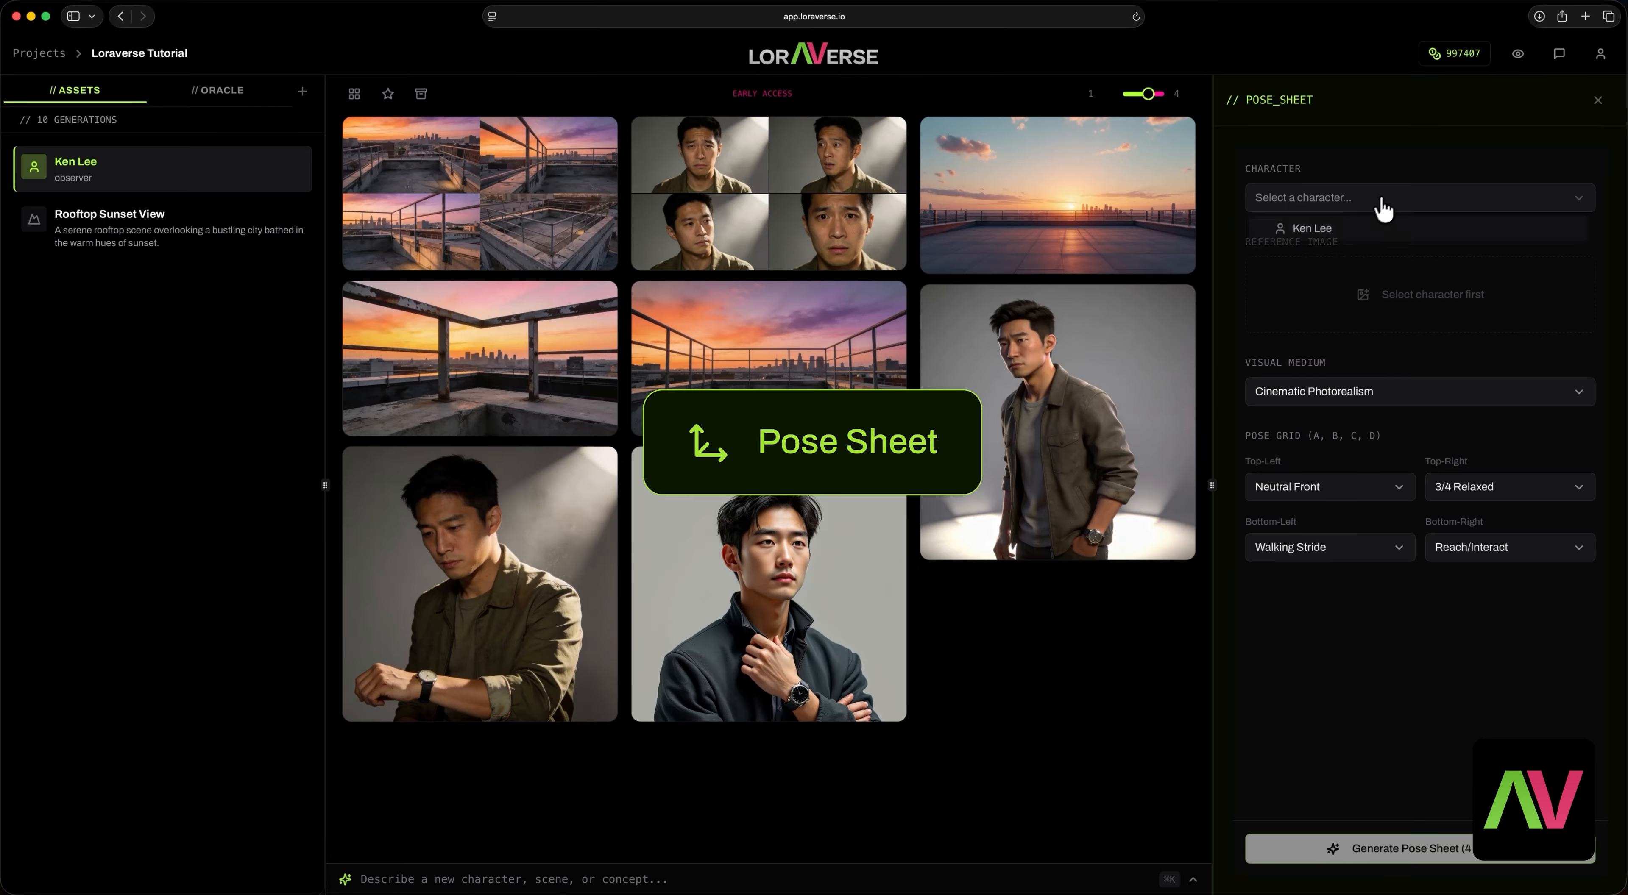
left_click(1355, 237)
left_click(1399, 297)
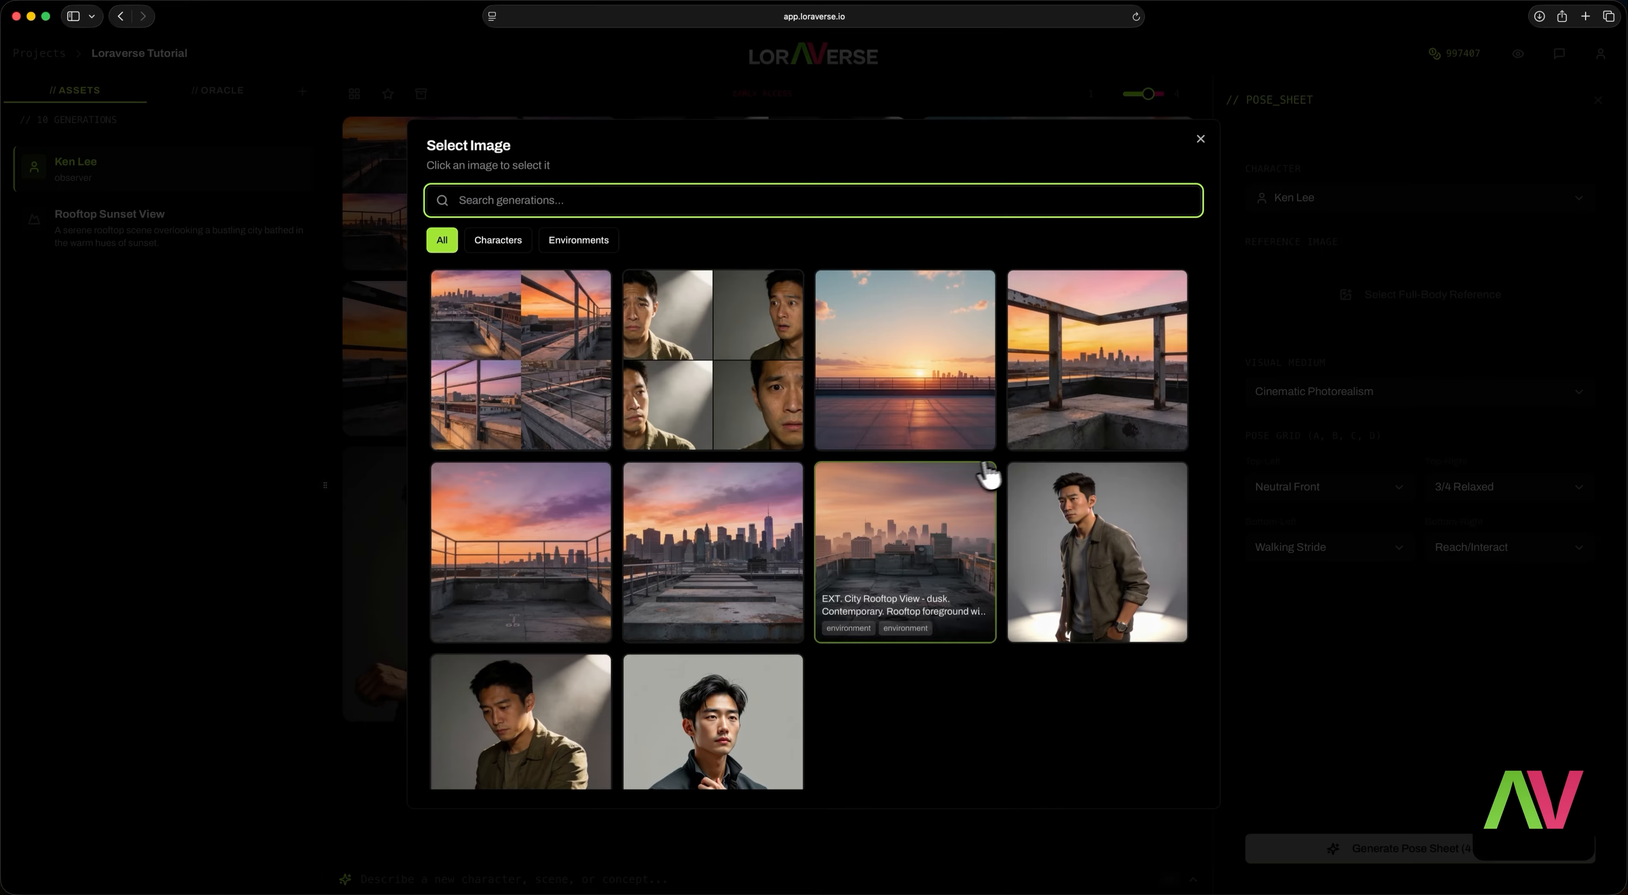
left_click(520, 709)
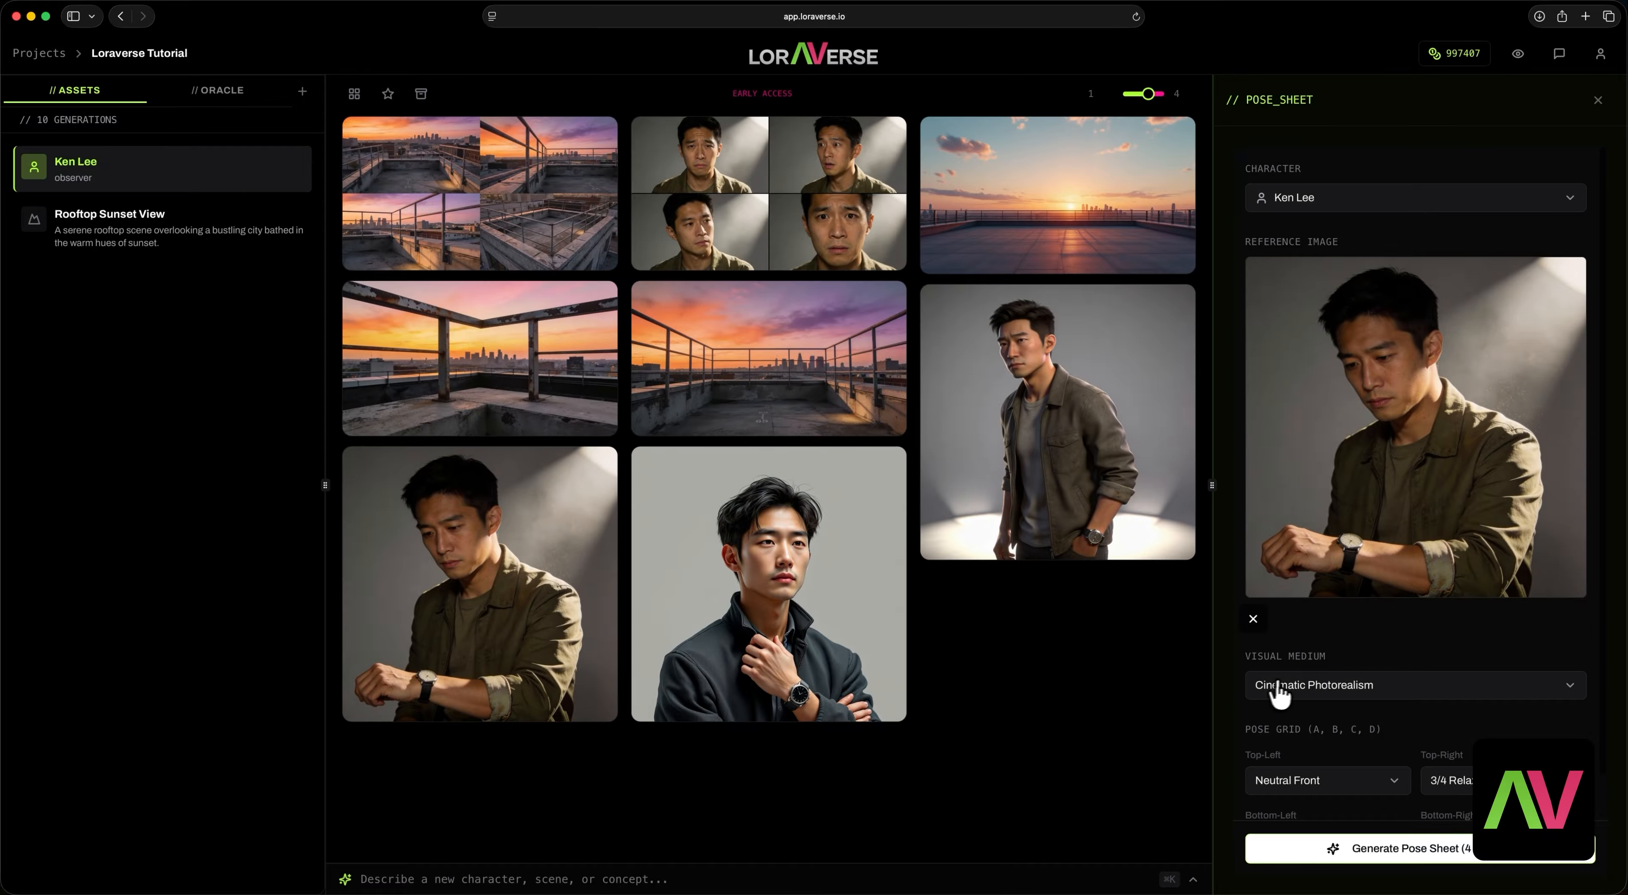
Set the pose grid to Reach/Interact, 3/4 Relaxed, Looking Back and Hands on Hips, and generate the pose sheet.
scroll(1277, 693, "down", 1)
left_click(1349, 736)
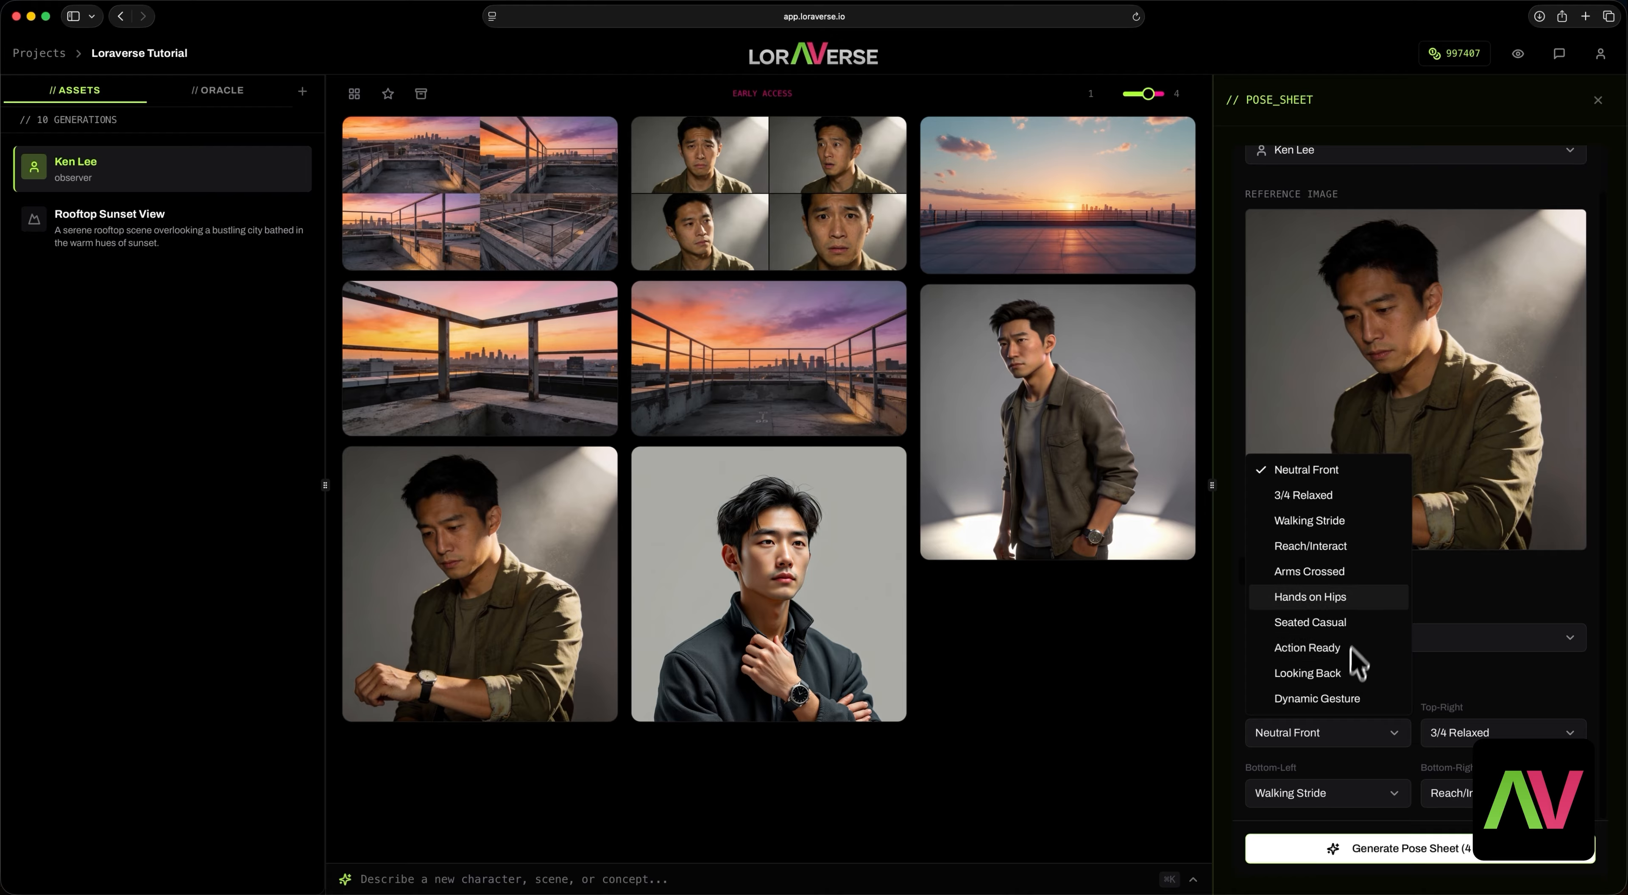
left_click(1333, 548)
left_click(1460, 740)
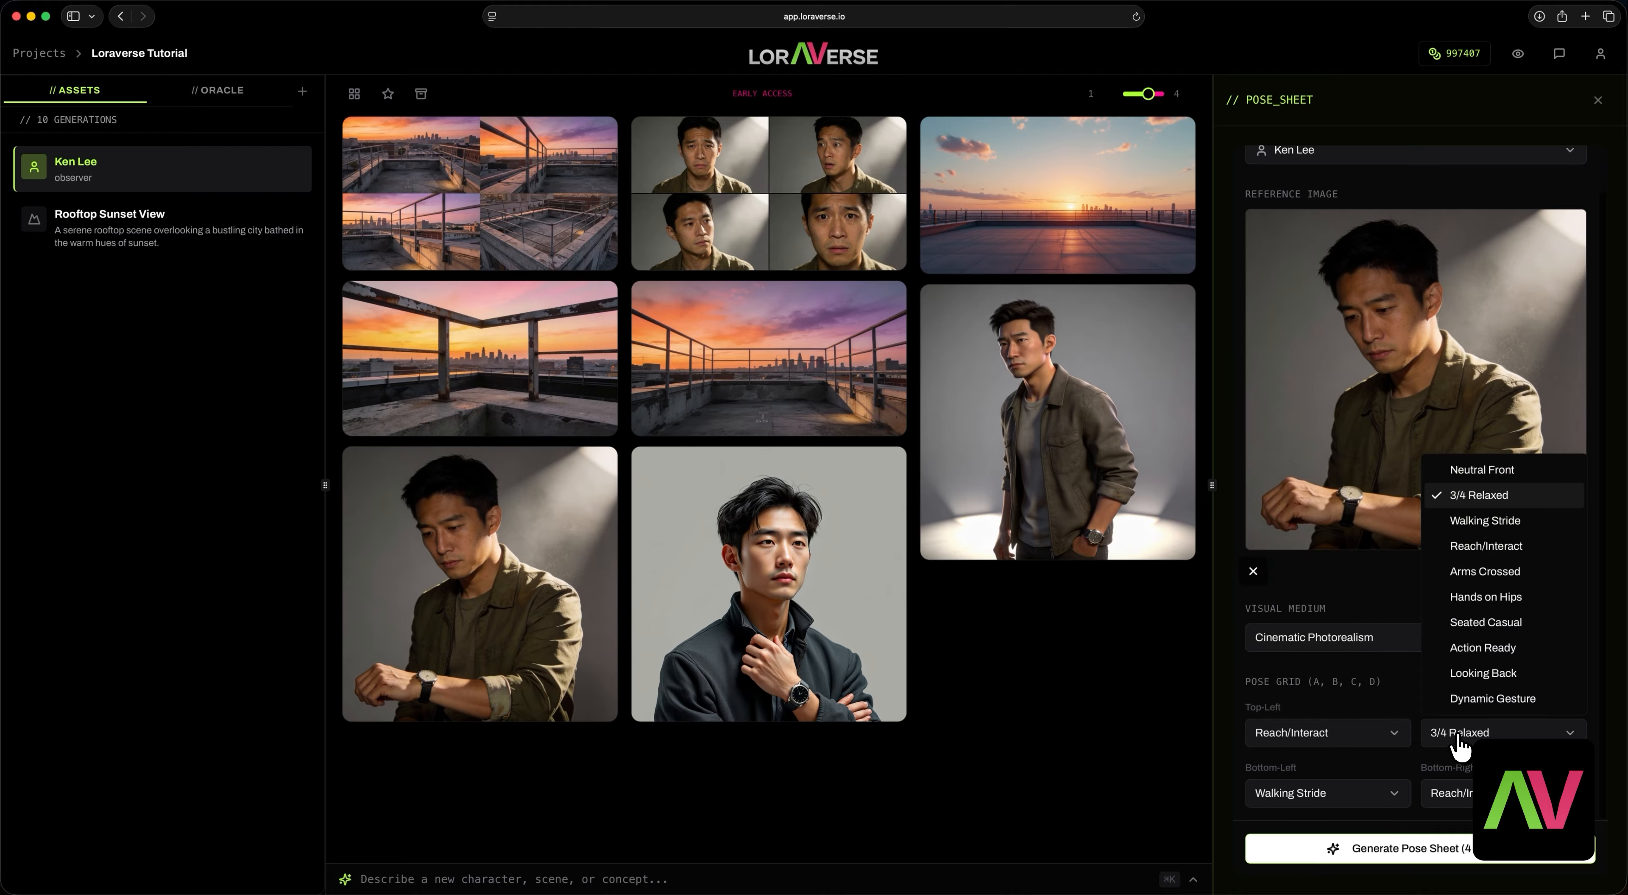
left_click(1462, 735)
left_click(1316, 804)
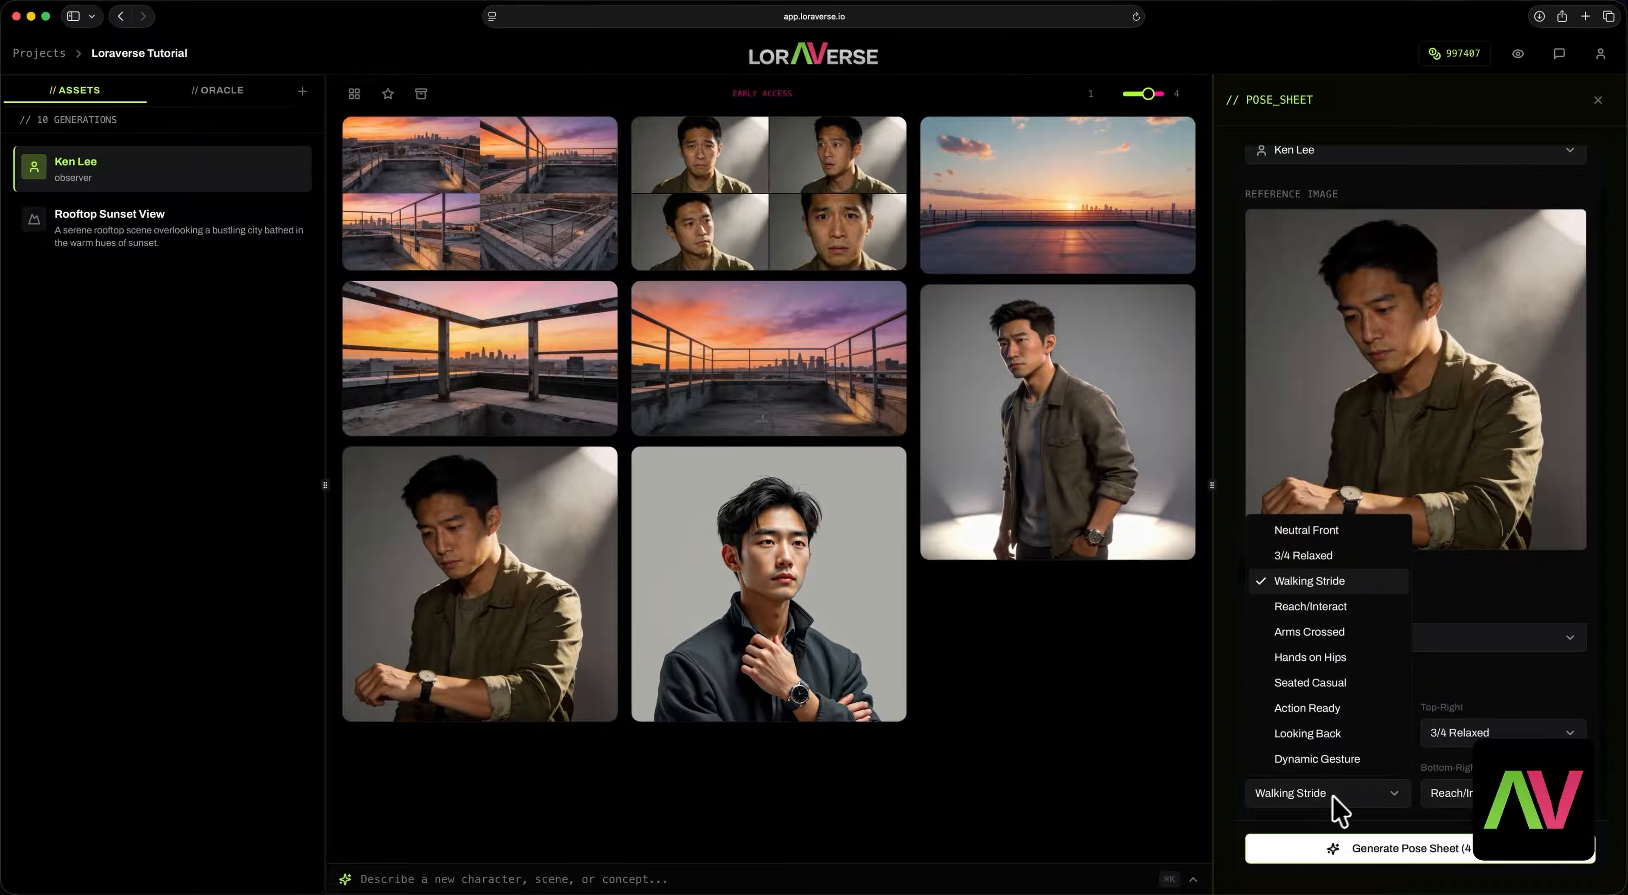
left_click(1333, 733)
left_click(1469, 795)
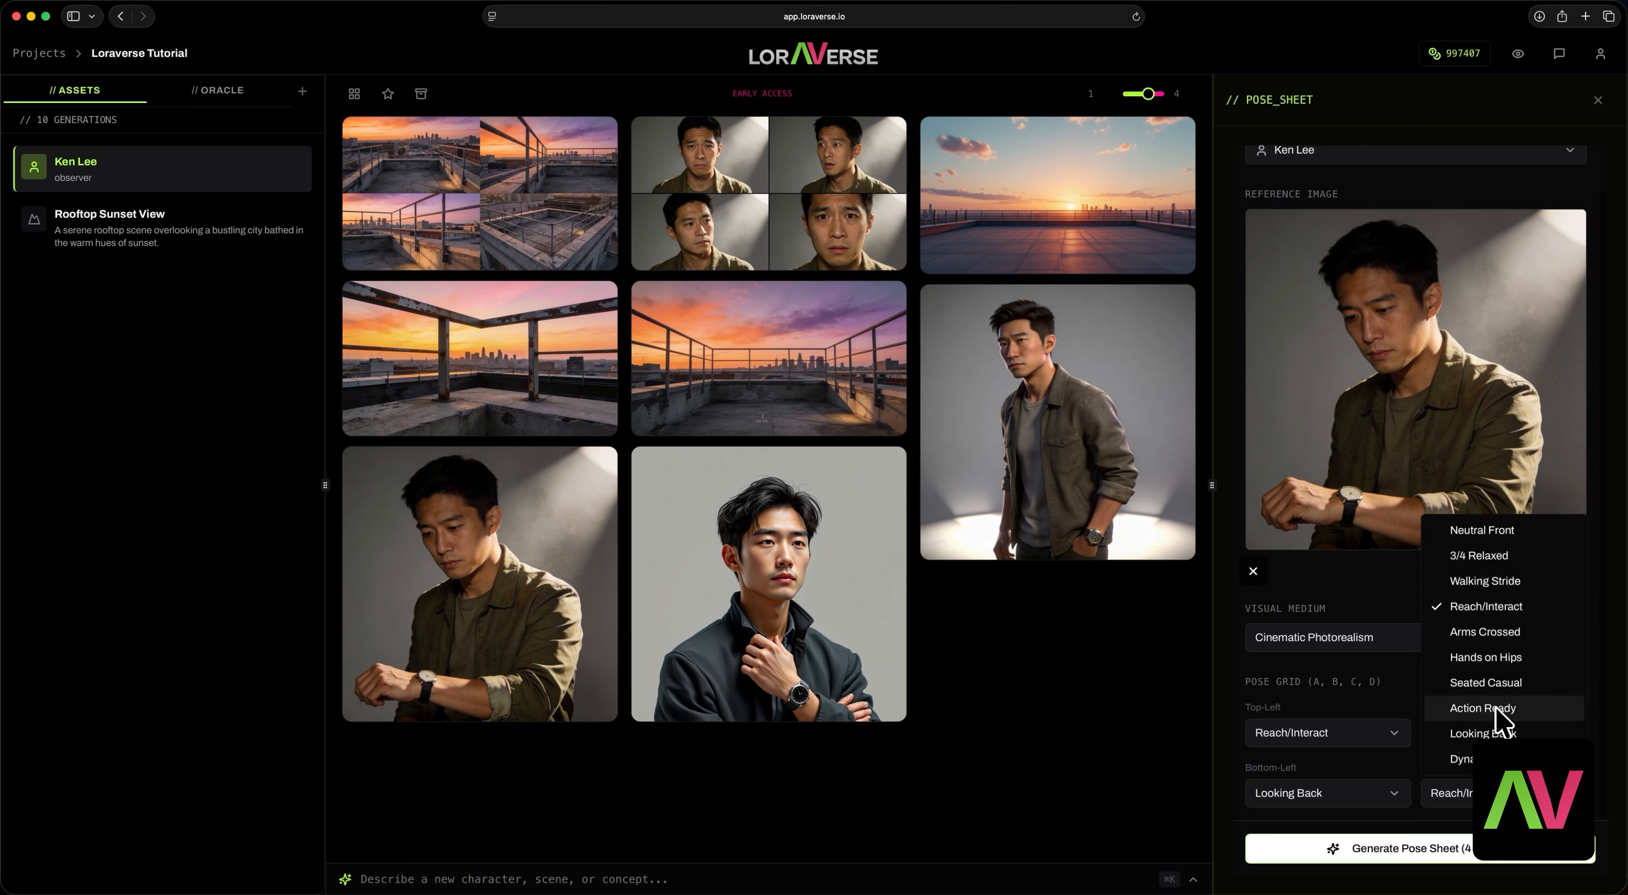
left_click(1485, 657)
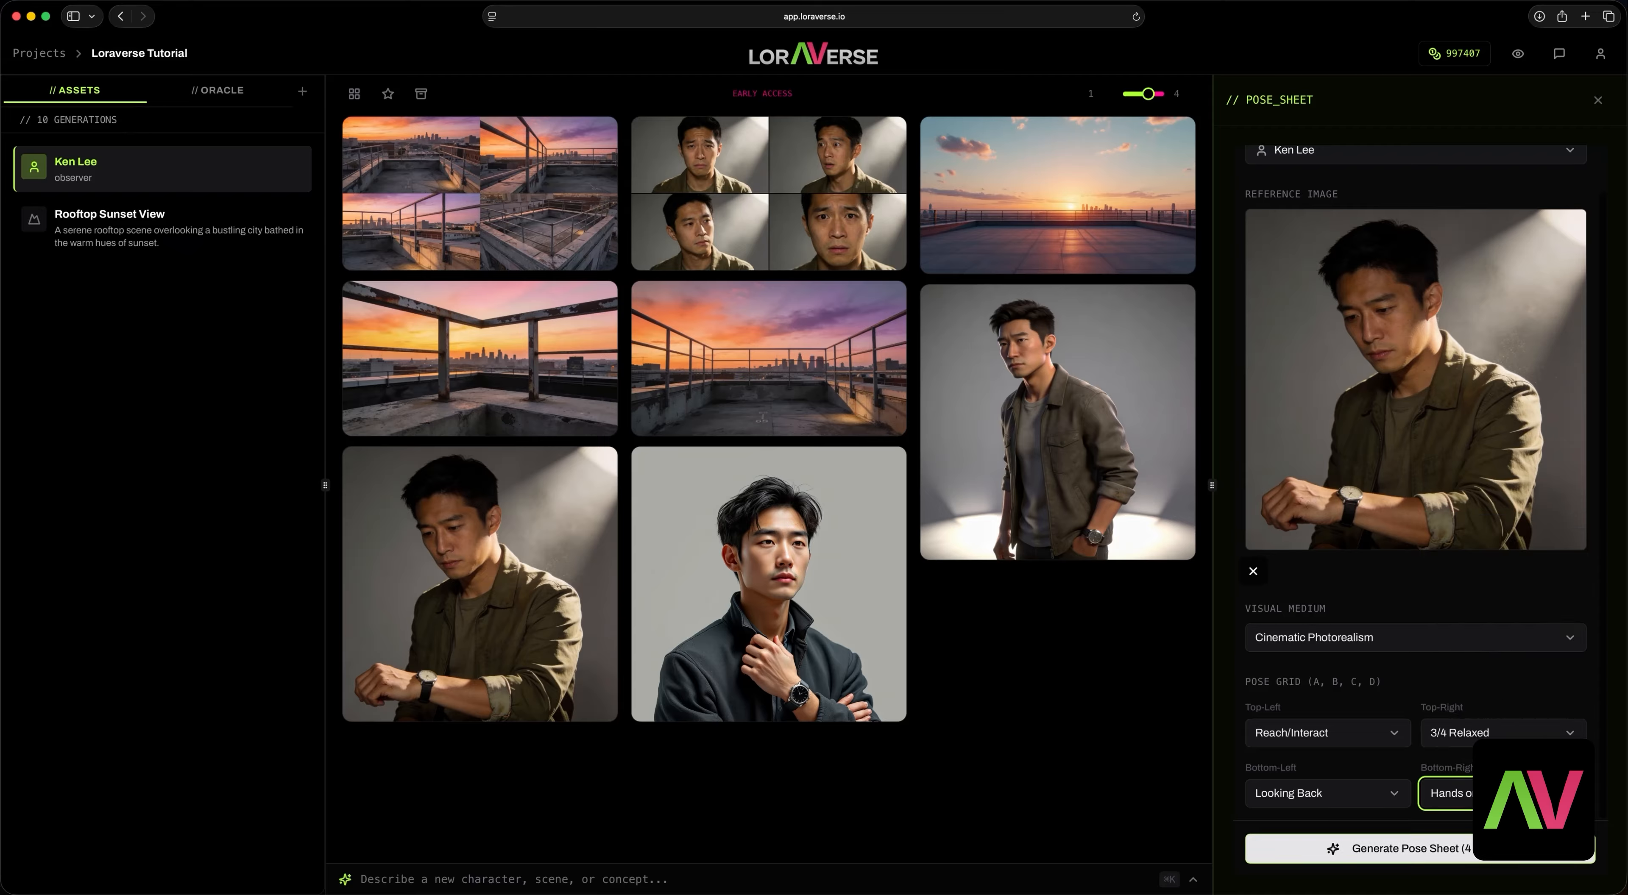
left_click(1380, 855)
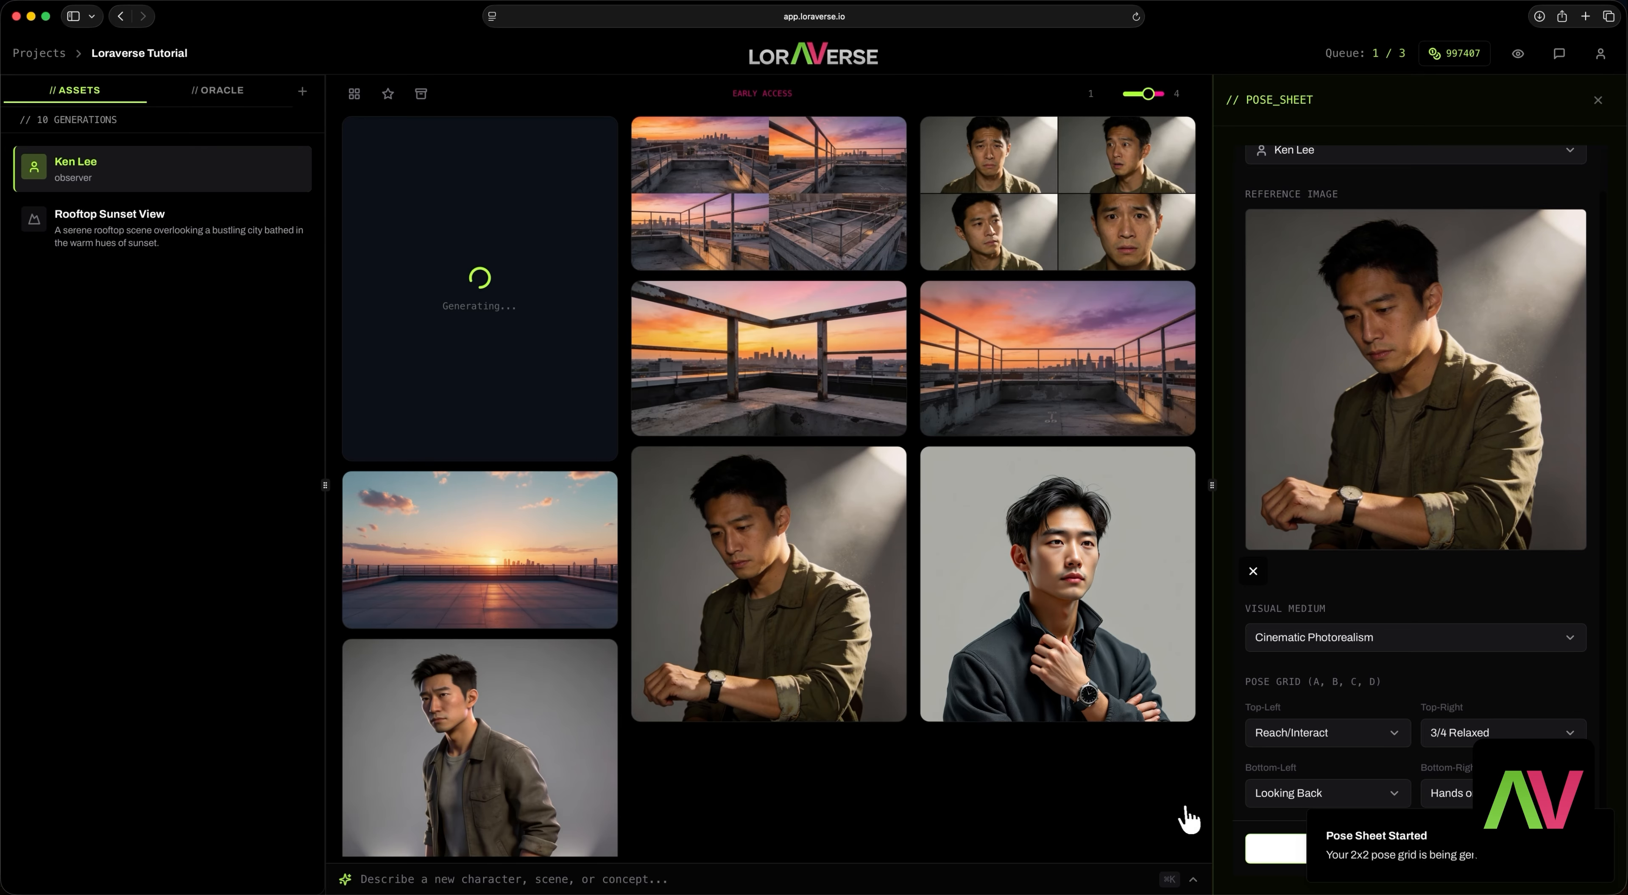
left_click(1598, 100)
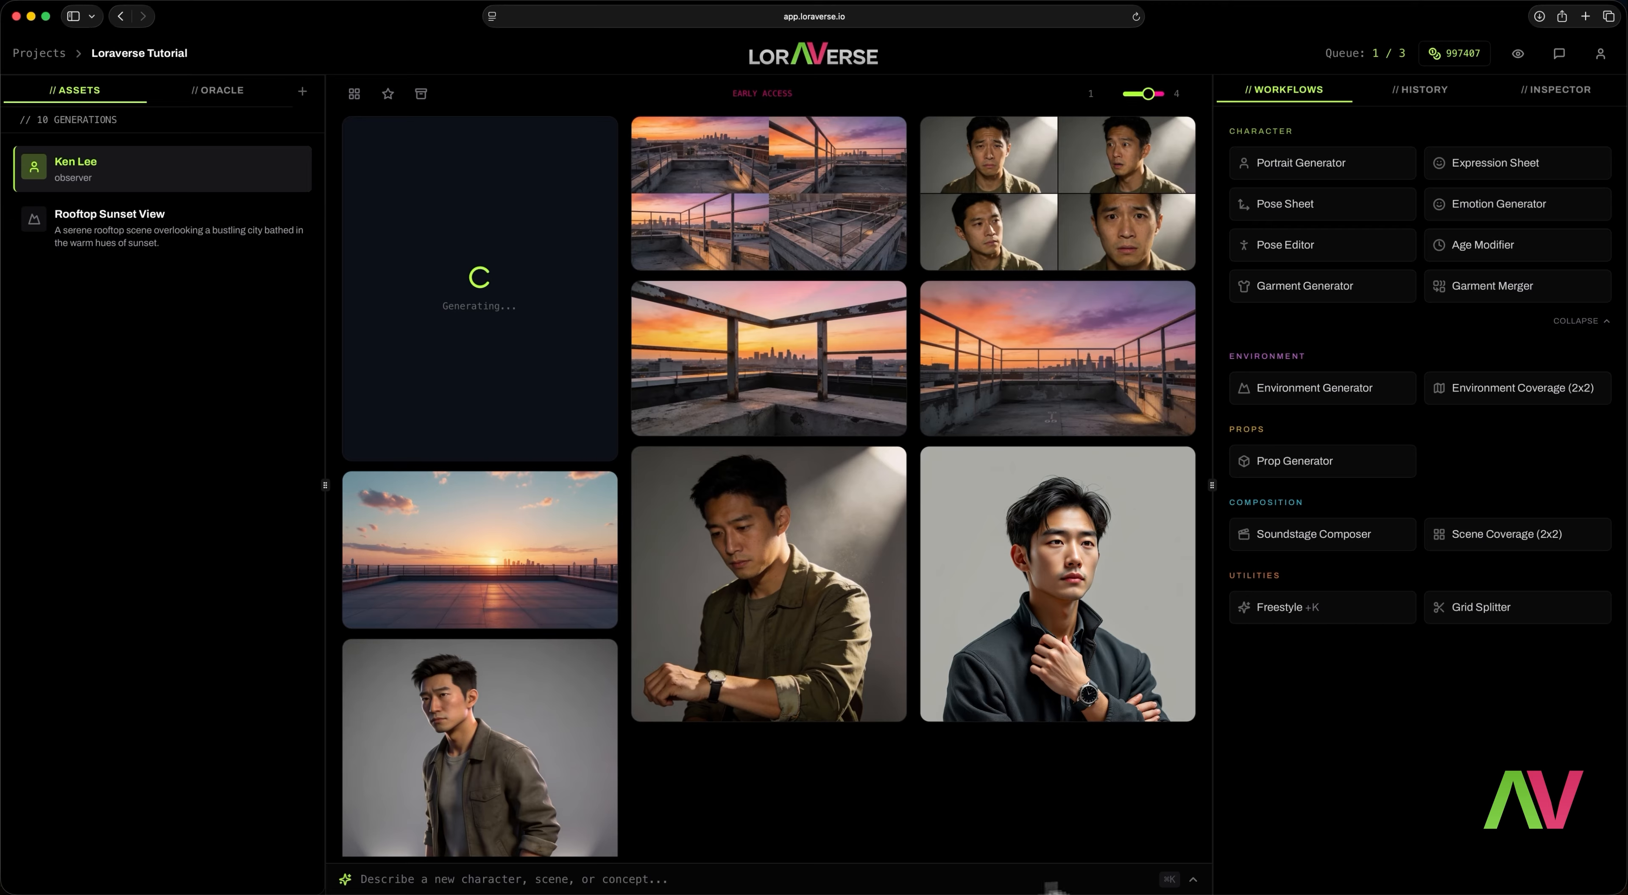
Open Freestyle Generation with an expanded prompt area and choose the Qwen Multi-Angle model.
key("super+k")
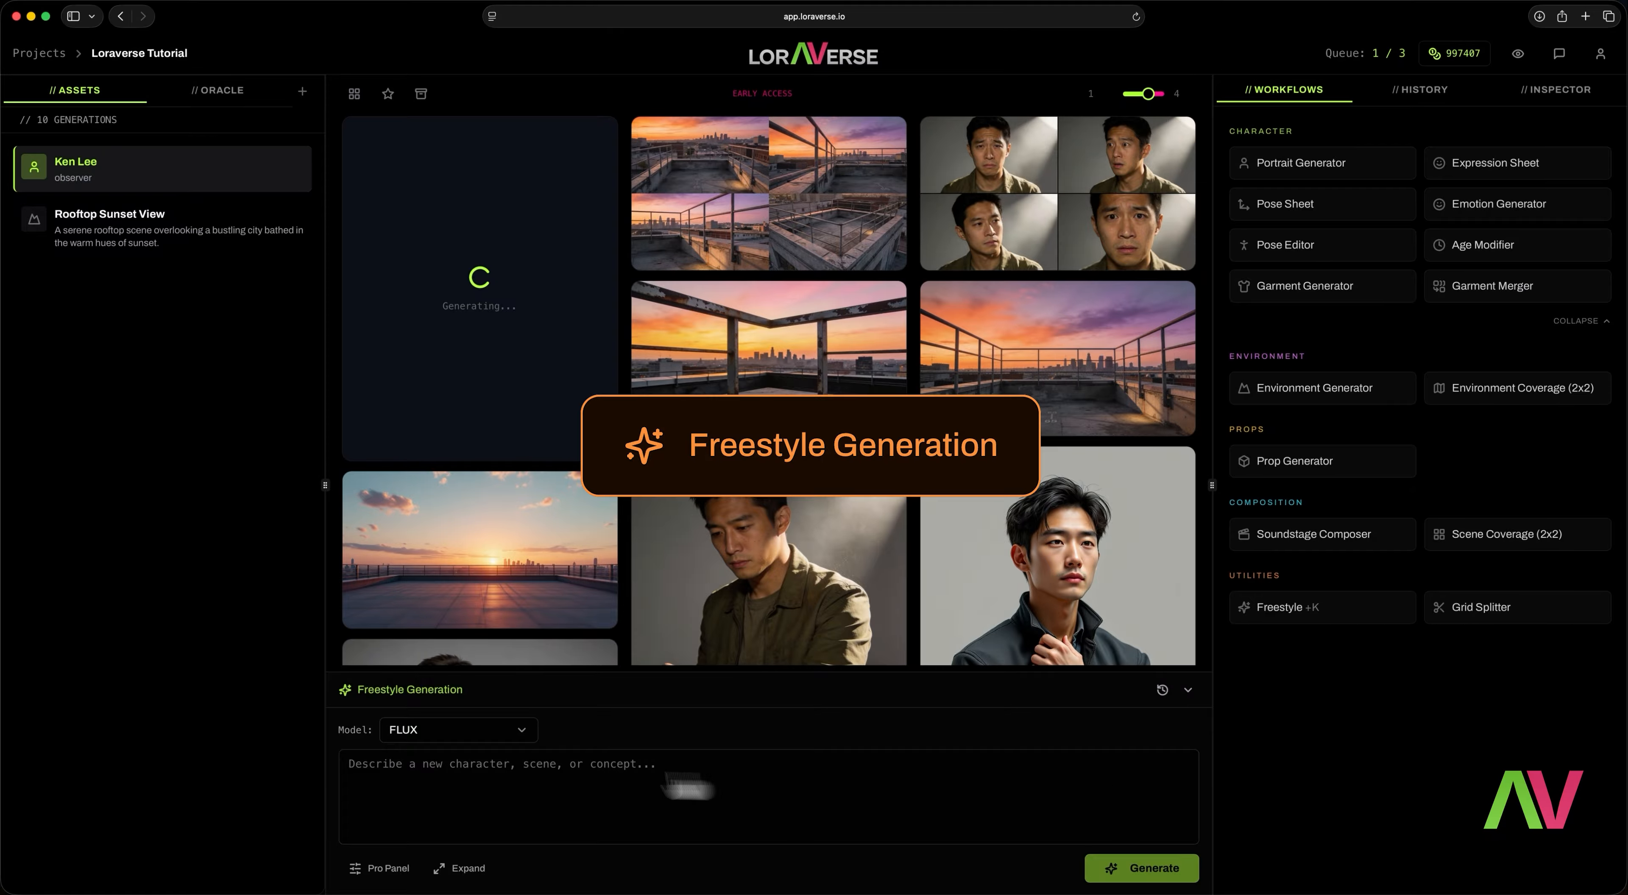
left_click(481, 733)
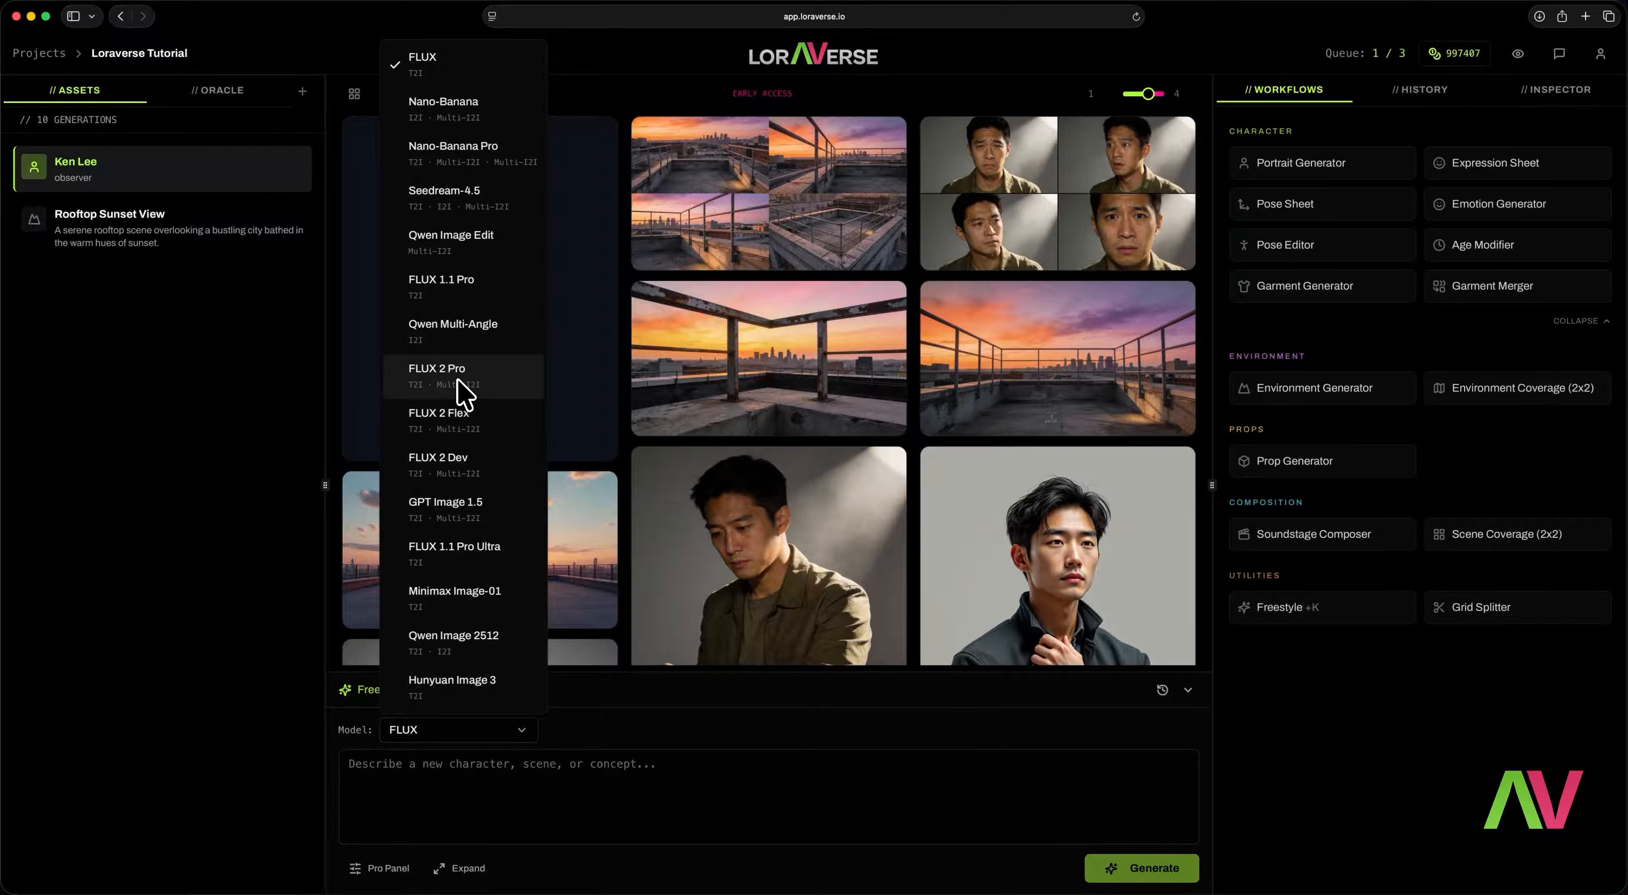
left_click(465, 872)
left_click(467, 869)
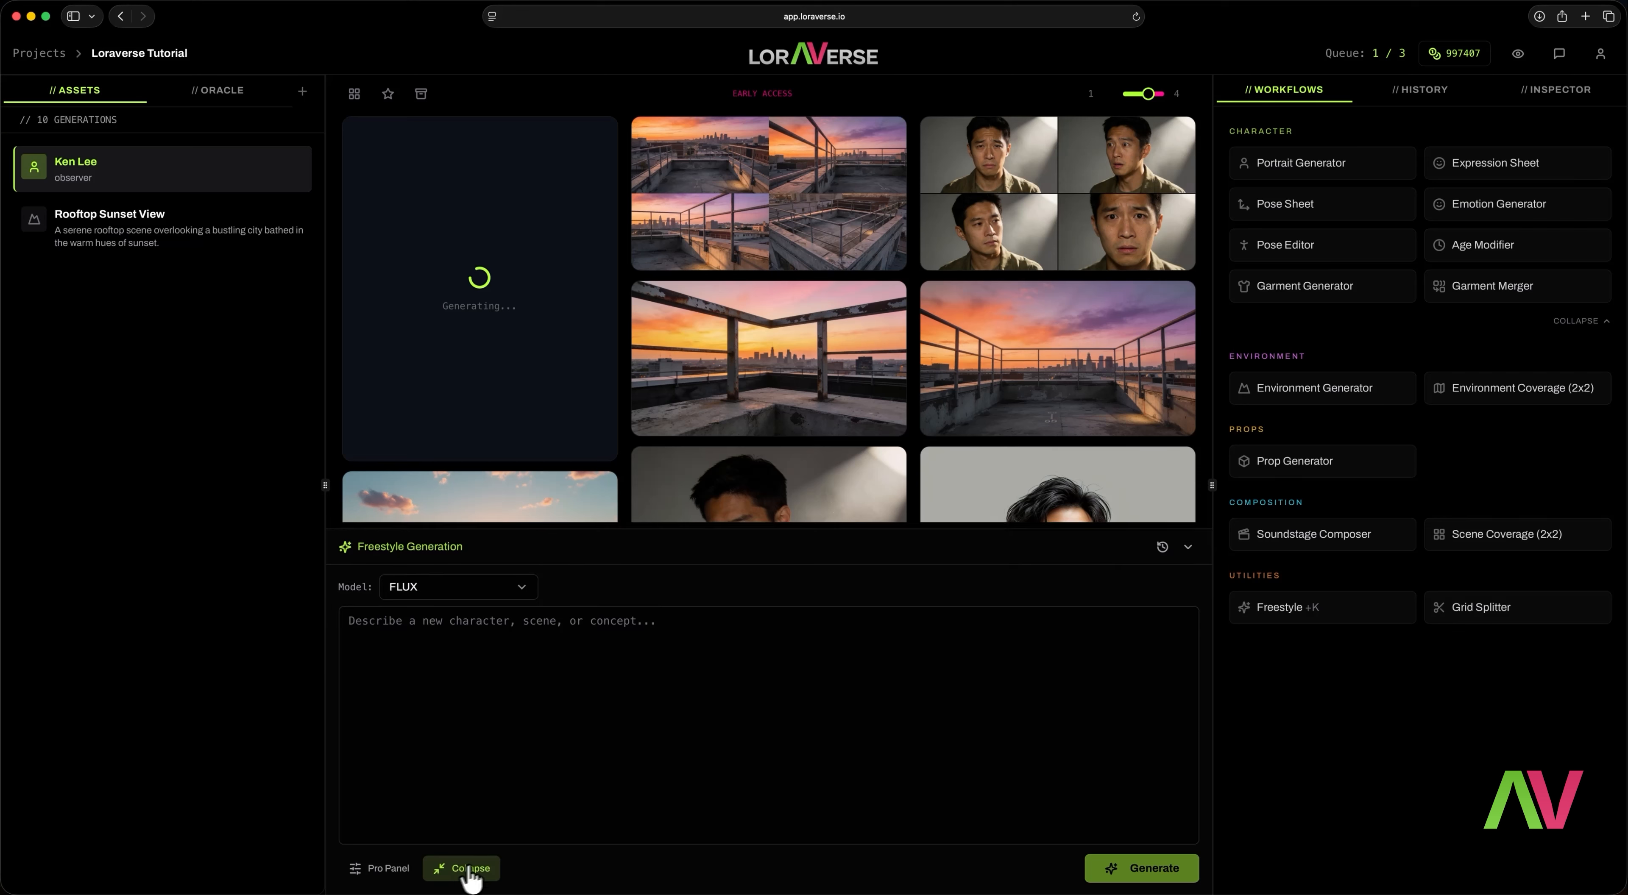
left_click(475, 642)
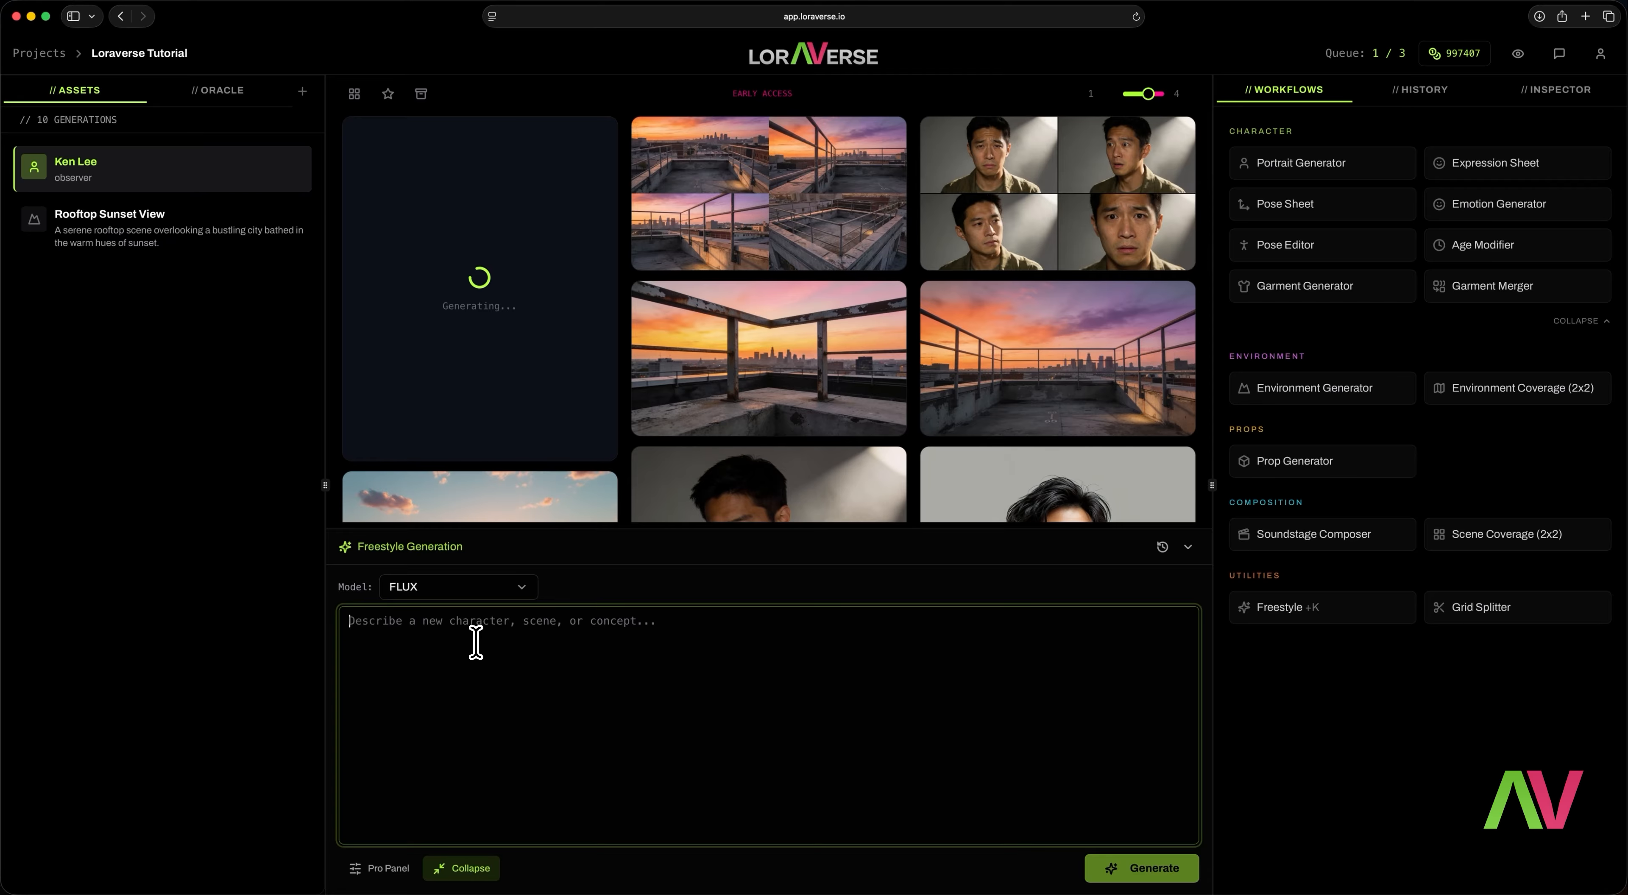
left_click(456, 590)
left_click(491, 329)
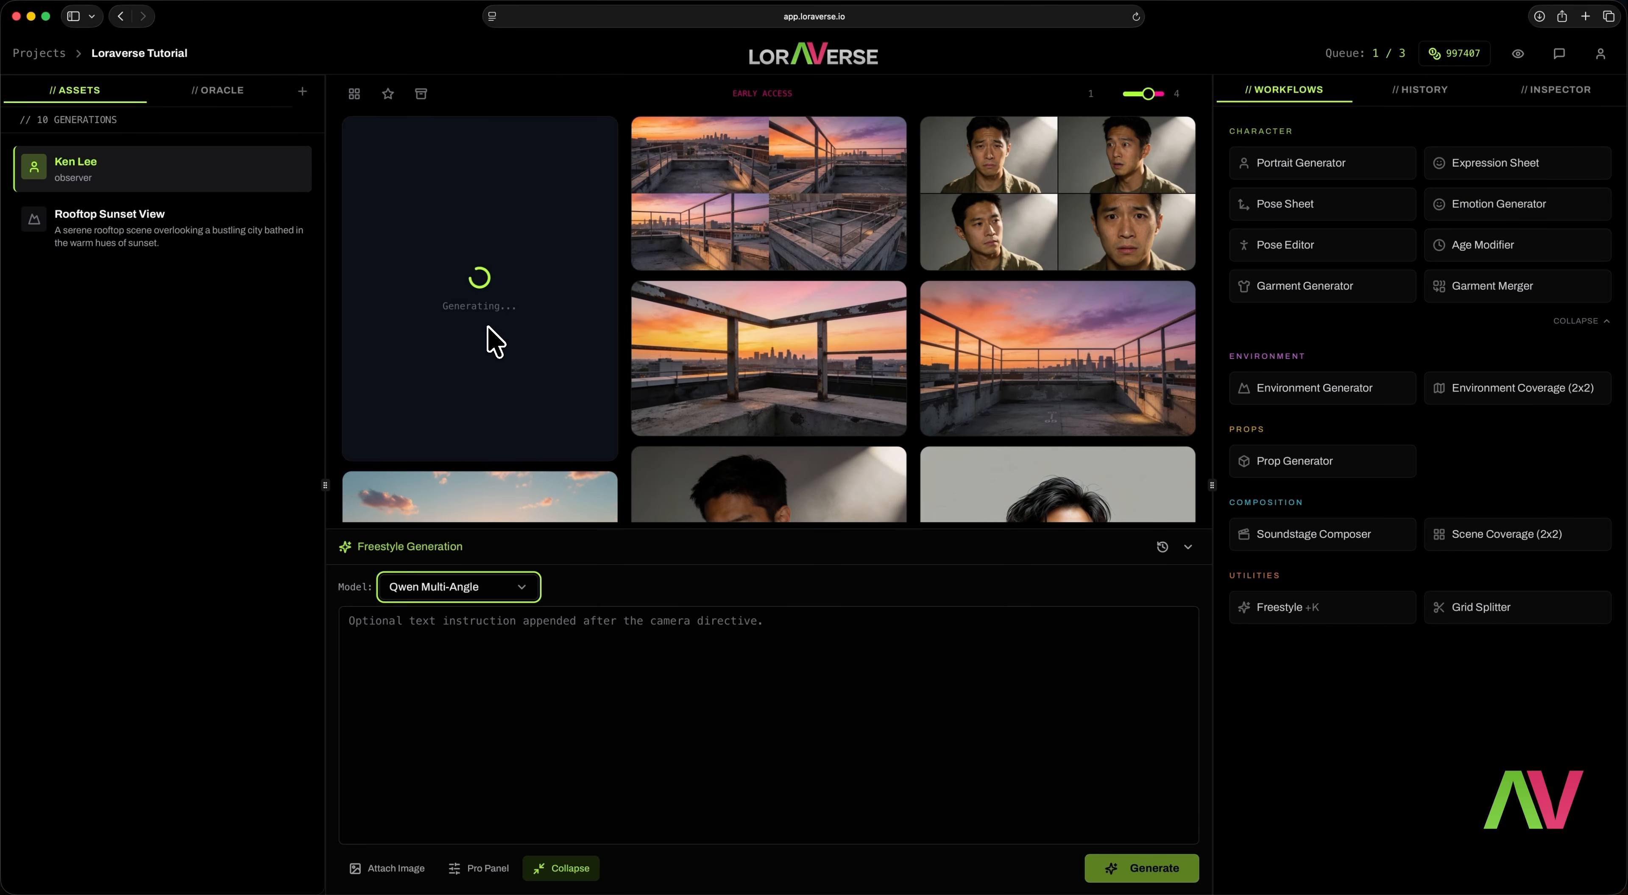
Set Rotate Camera to -4 in the model's advanced parameters, and close Freestyle Generation without generating.
left_click(481, 870)
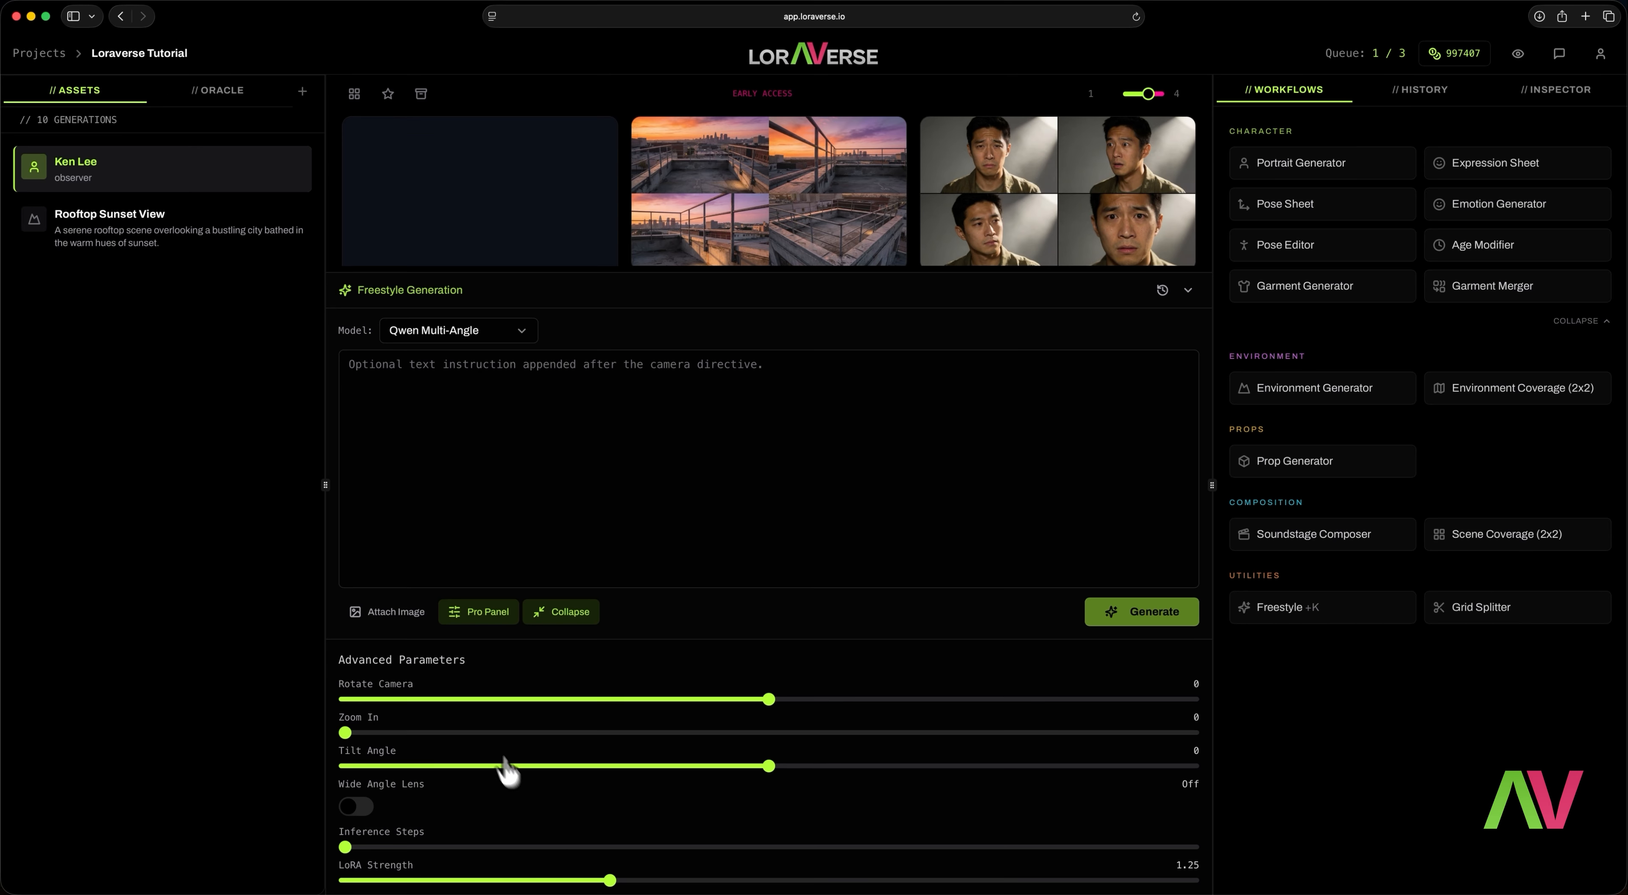
mouse_move(772, 712)
mouse_move(769, 701)
left_mouse_down()
mouse_move(702, 696)
mouse_move(748, 688)
left_mouse_up()
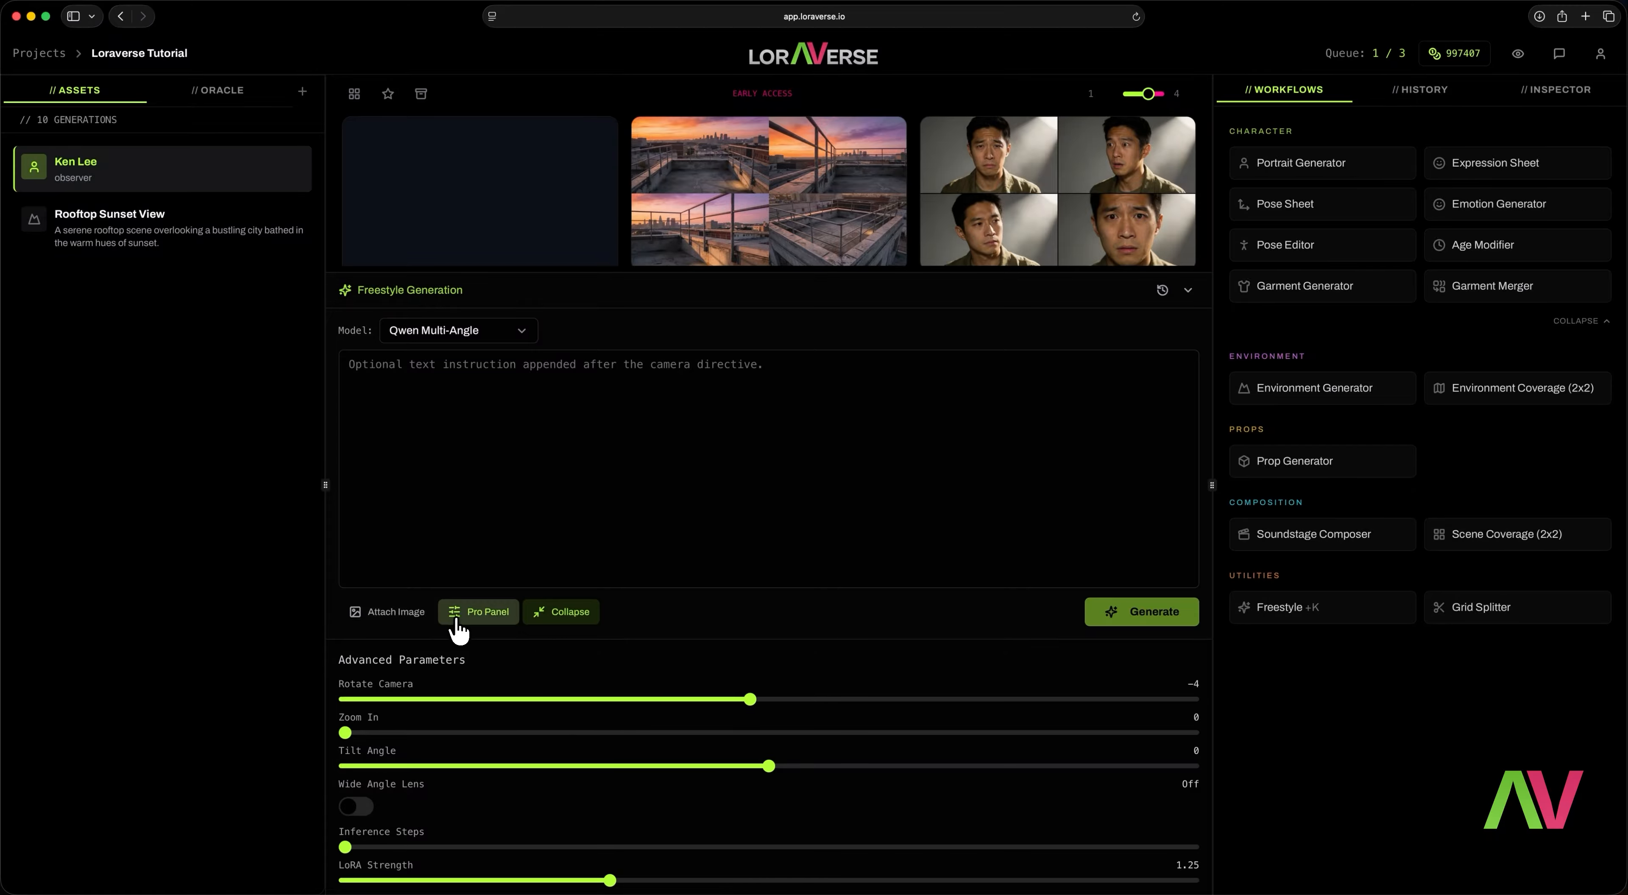
left_click(475, 617)
left_click(1188, 547)
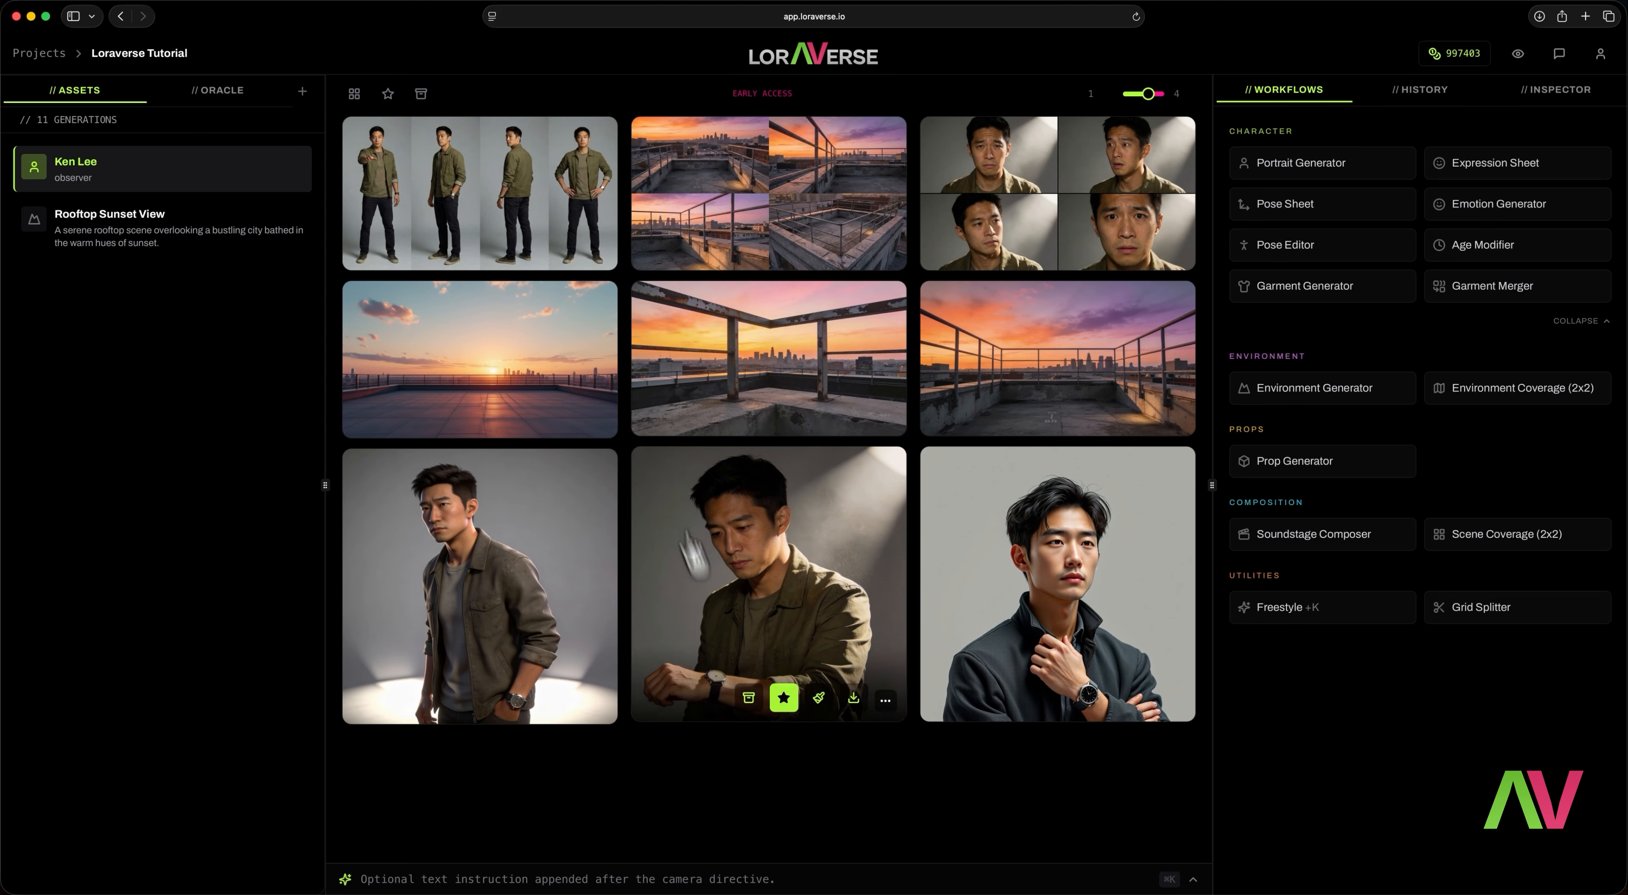
Mark the four-pose sheet as a favourite and filter the gallery to favourite images only.
left_click(504, 243)
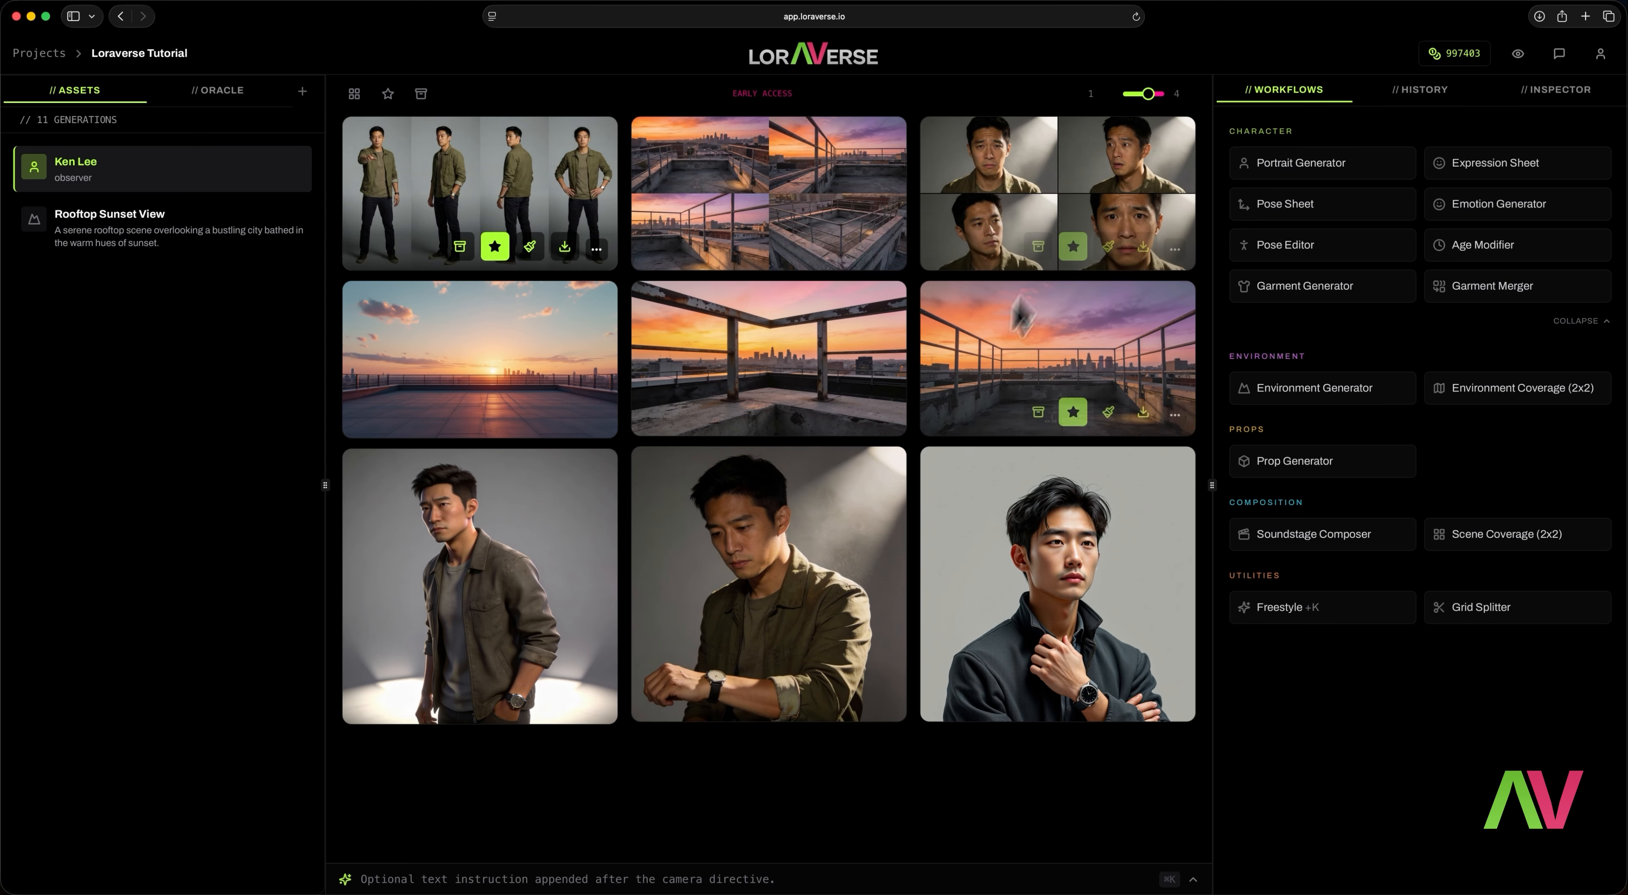
left_click(389, 101)
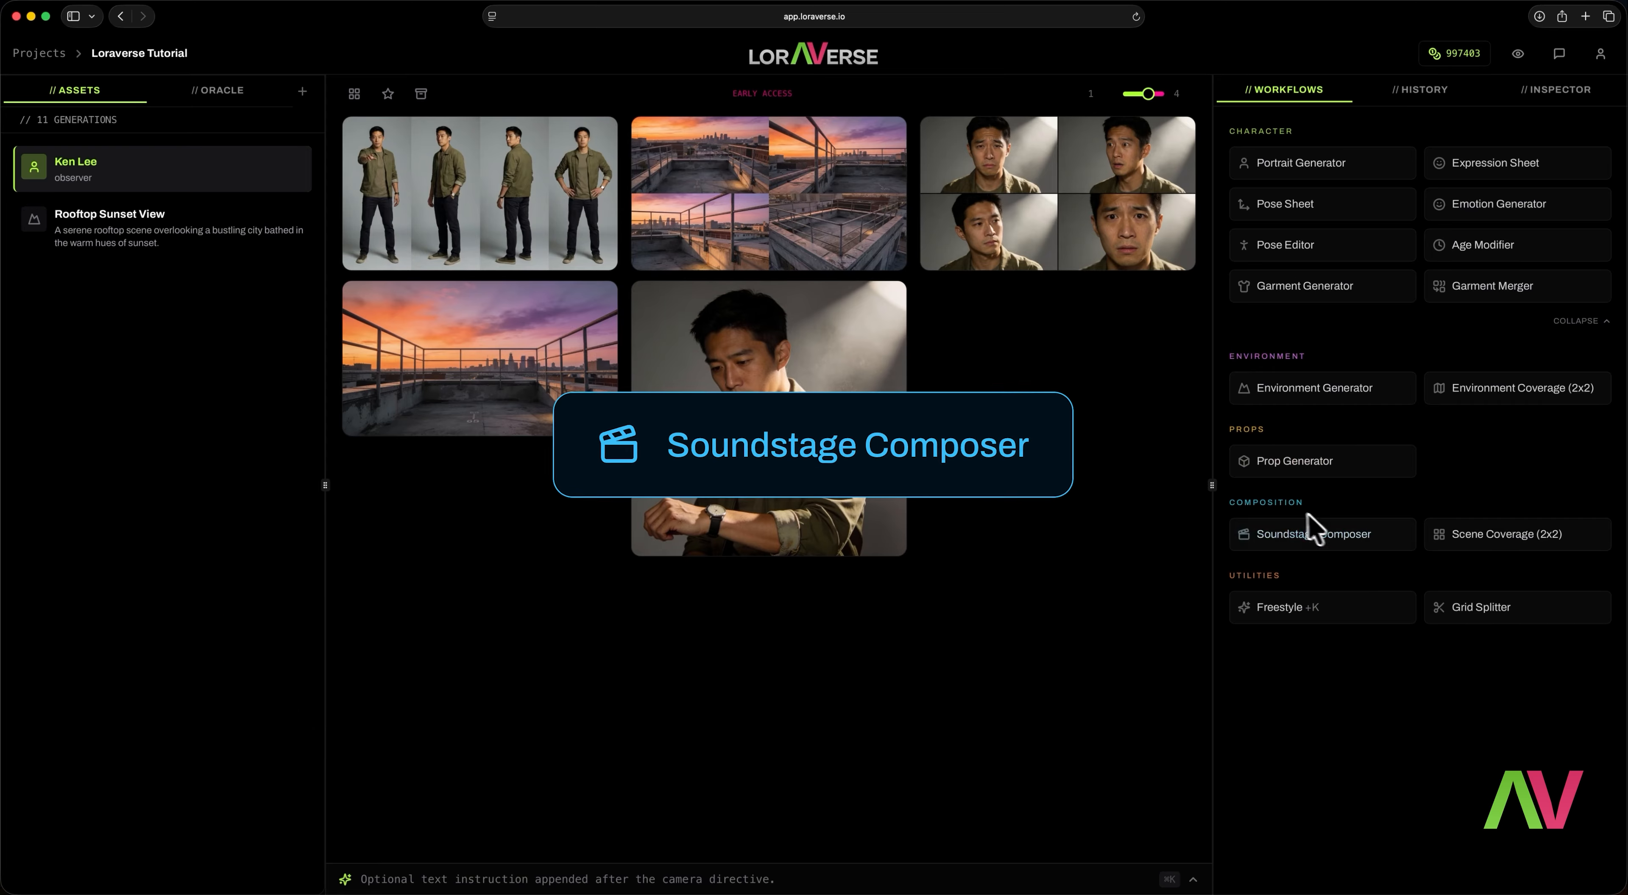
Start a solo Soundstage Composer scene for the character, attaching the pose sheet and the expression sheet as his references.
left_click(1298, 534)
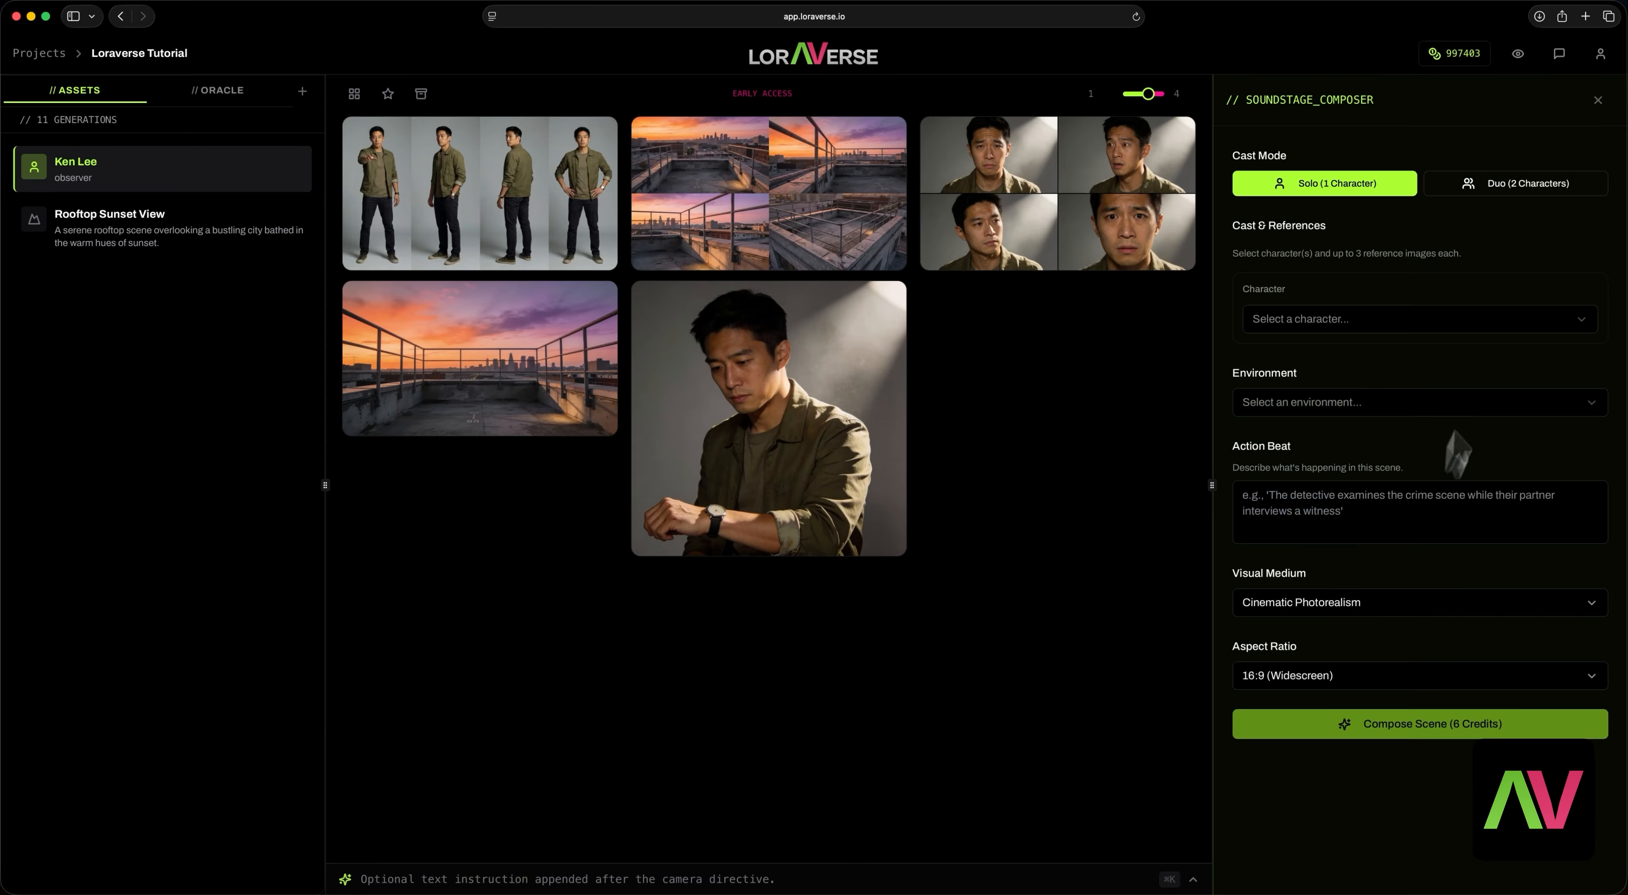
left_click(1335, 318)
left_click(1330, 363)
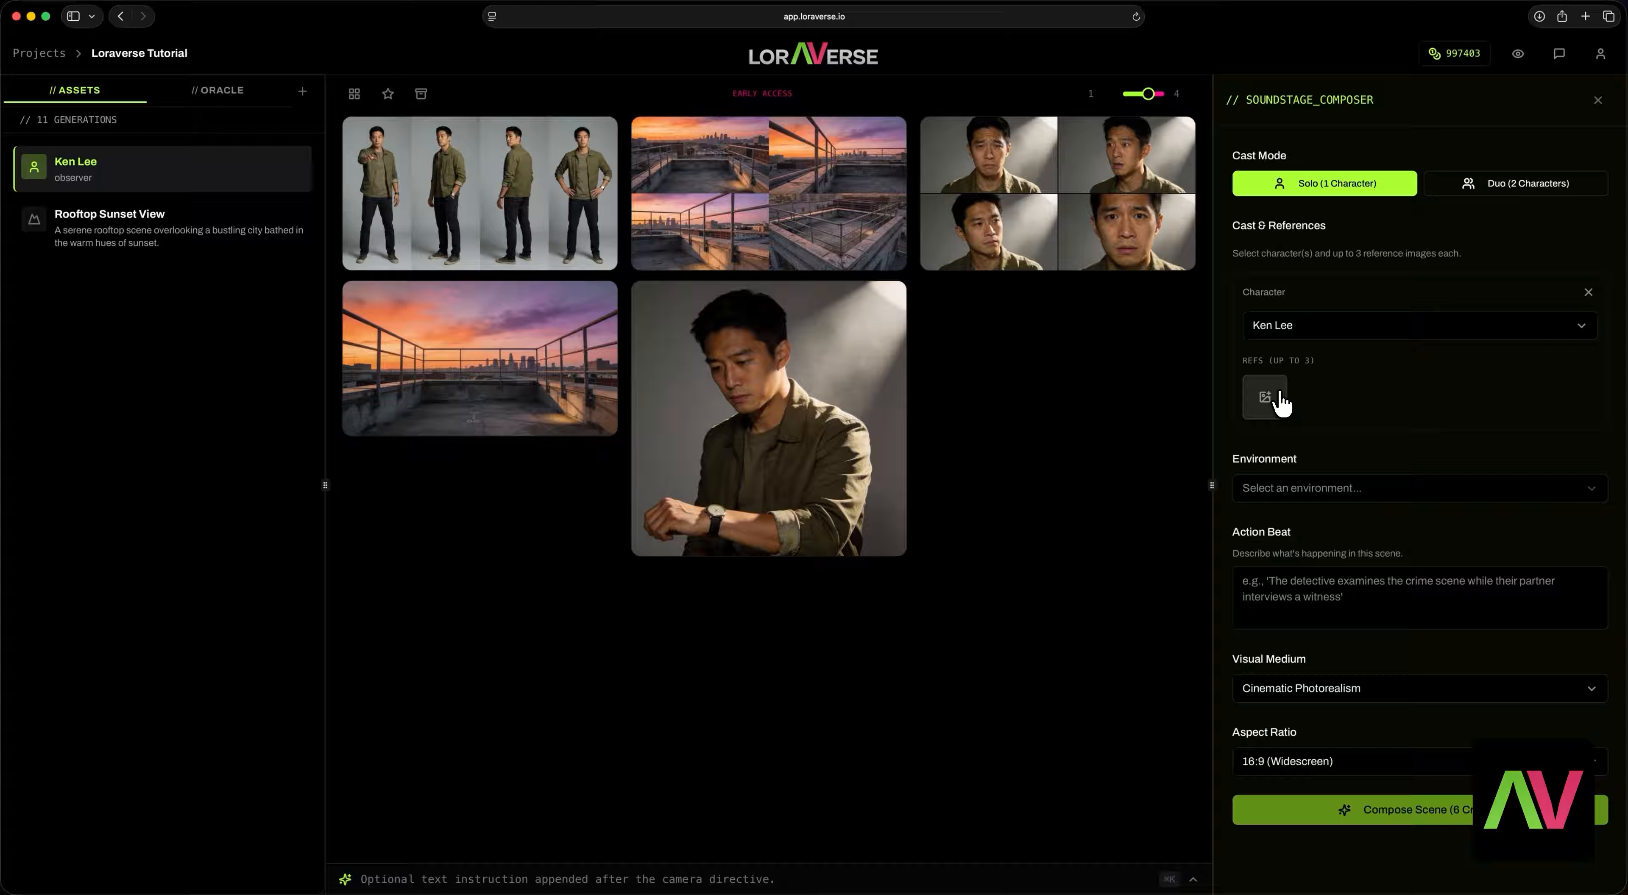
left_click(1264, 397)
left_click(835, 424)
left_click(489, 357)
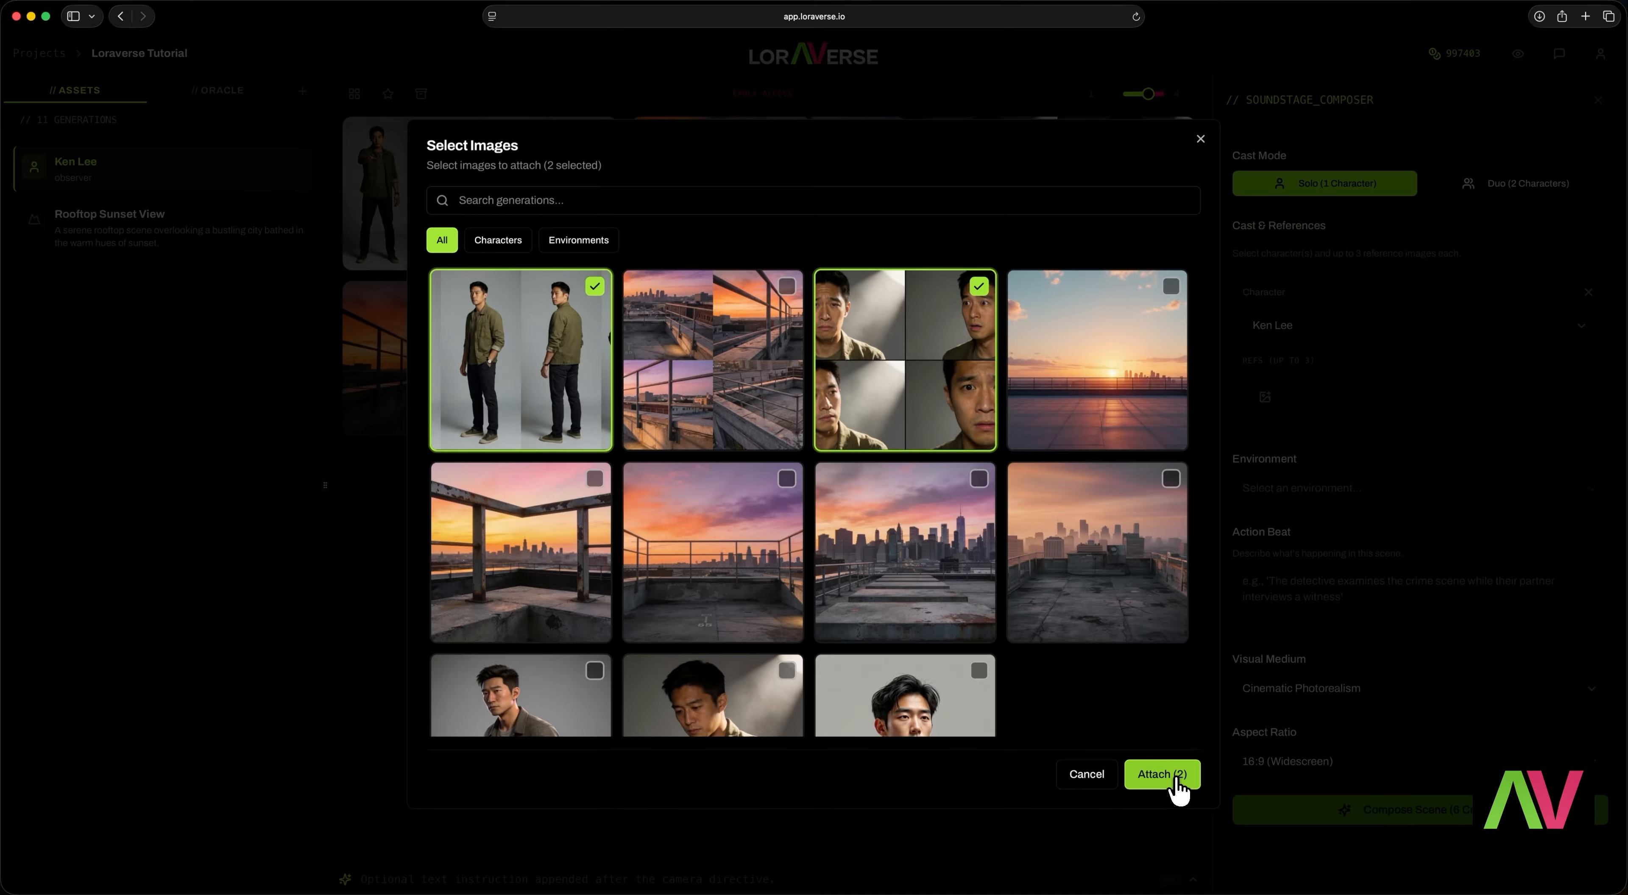
left_click(1162, 774)
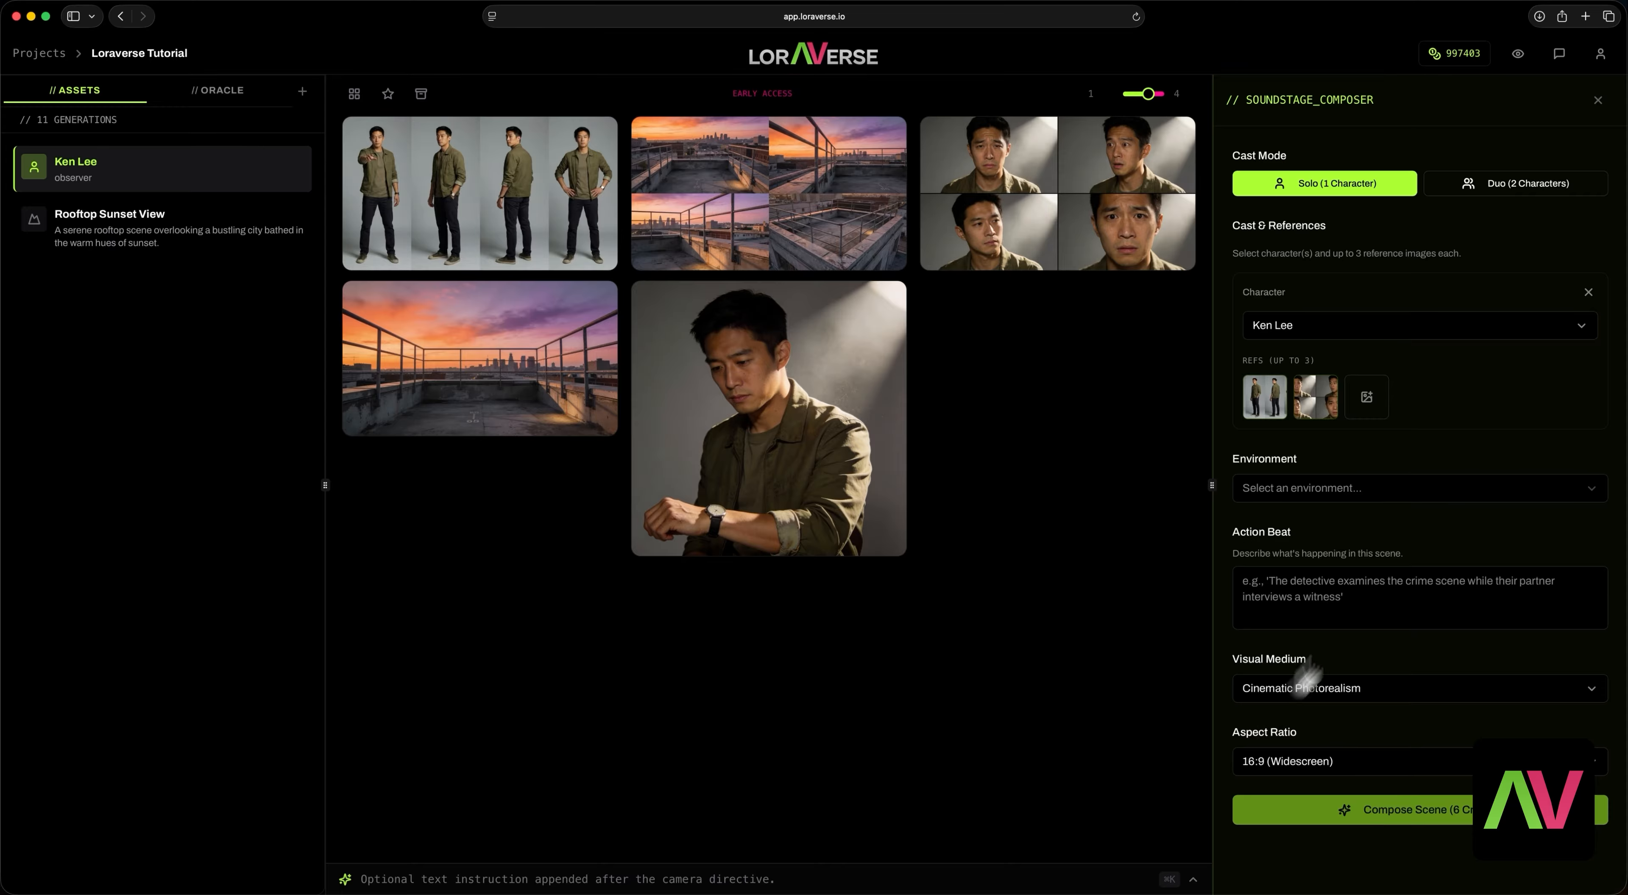
Set the scene's environment to Rooftop Sunset View with the 2x2 rooftop coverage grid as reference, and open the action beat for editing.
left_click(1340, 496)
left_click(1324, 528)
left_click(1255, 560)
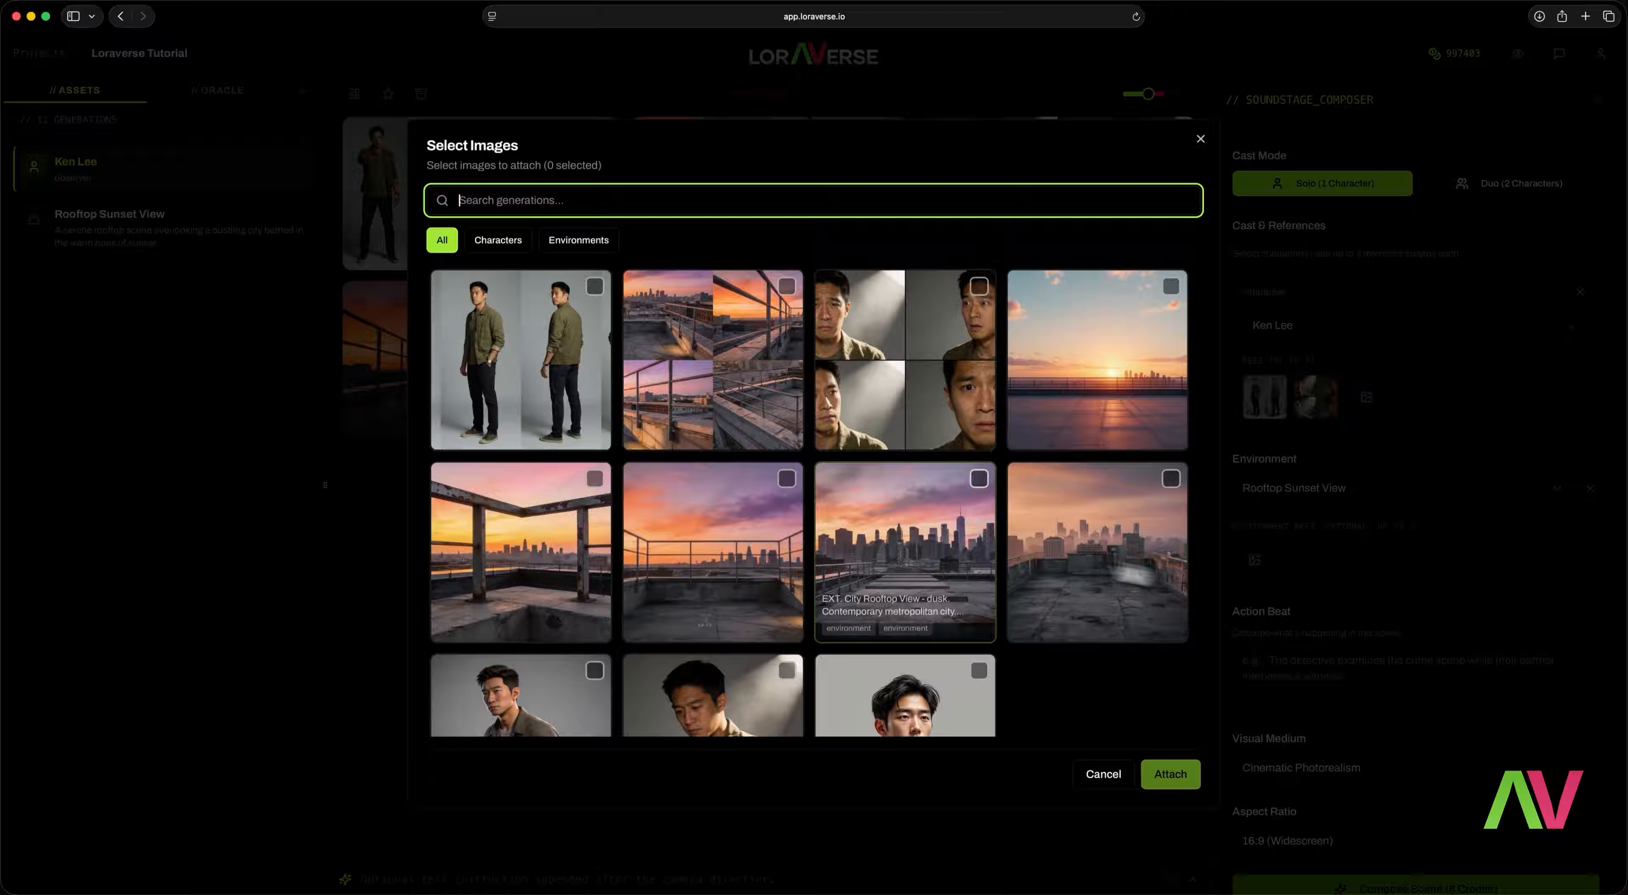
left_click(717, 329)
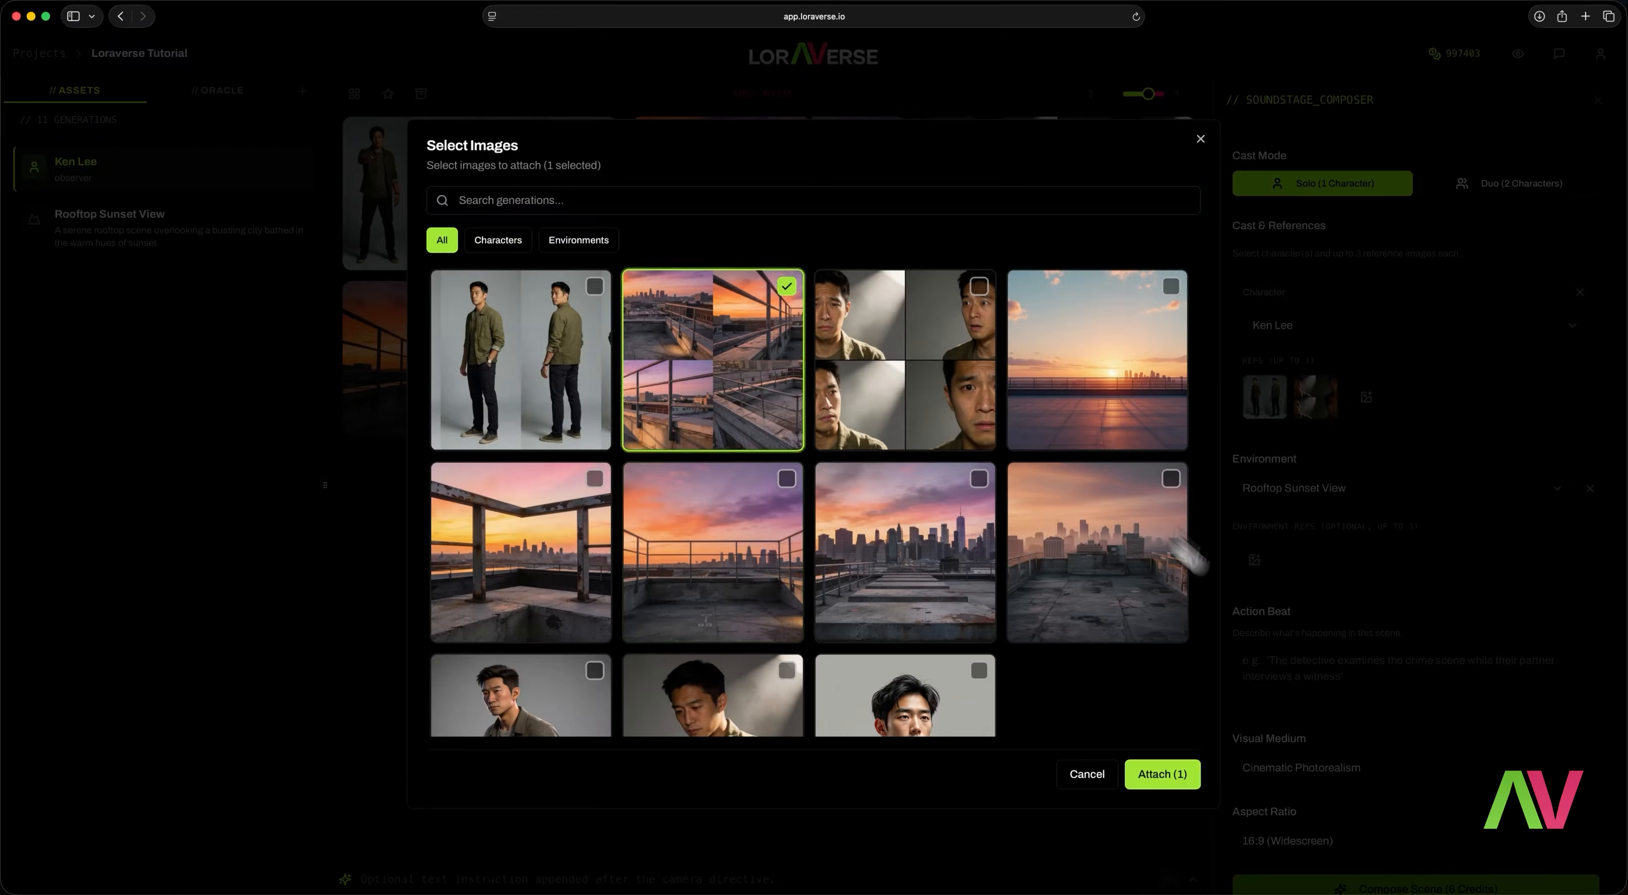
left_click(1172, 774)
left_click(1303, 678)
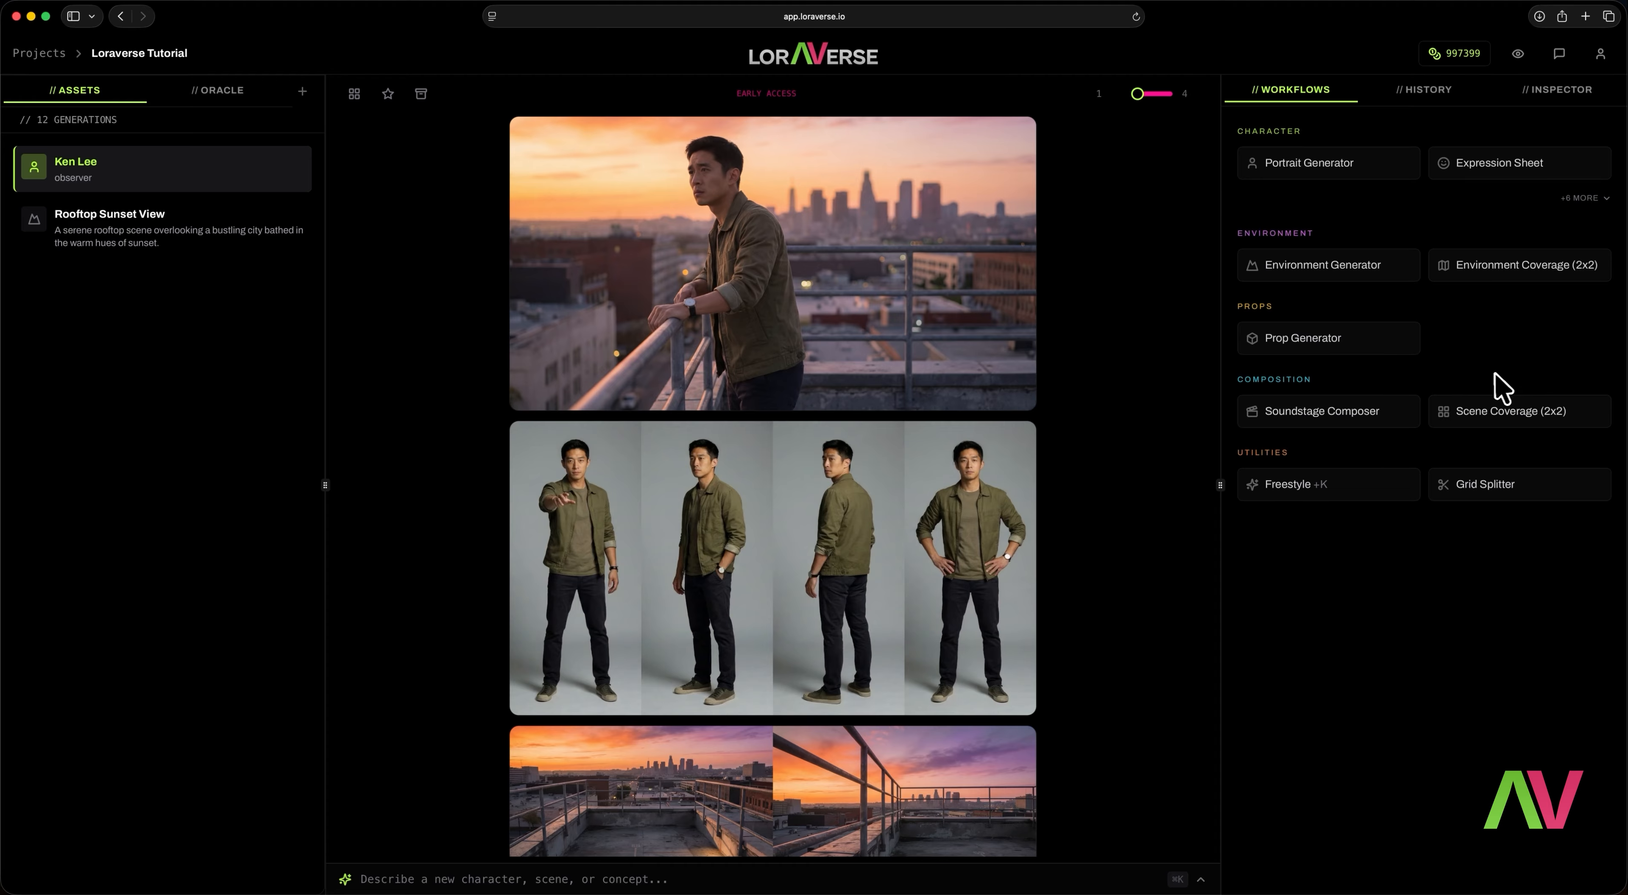
Start a 2x2 Scene Coverage with the character in cast slot 1 and Rooftop Sunset View as the environment.
left_click(1516, 416)
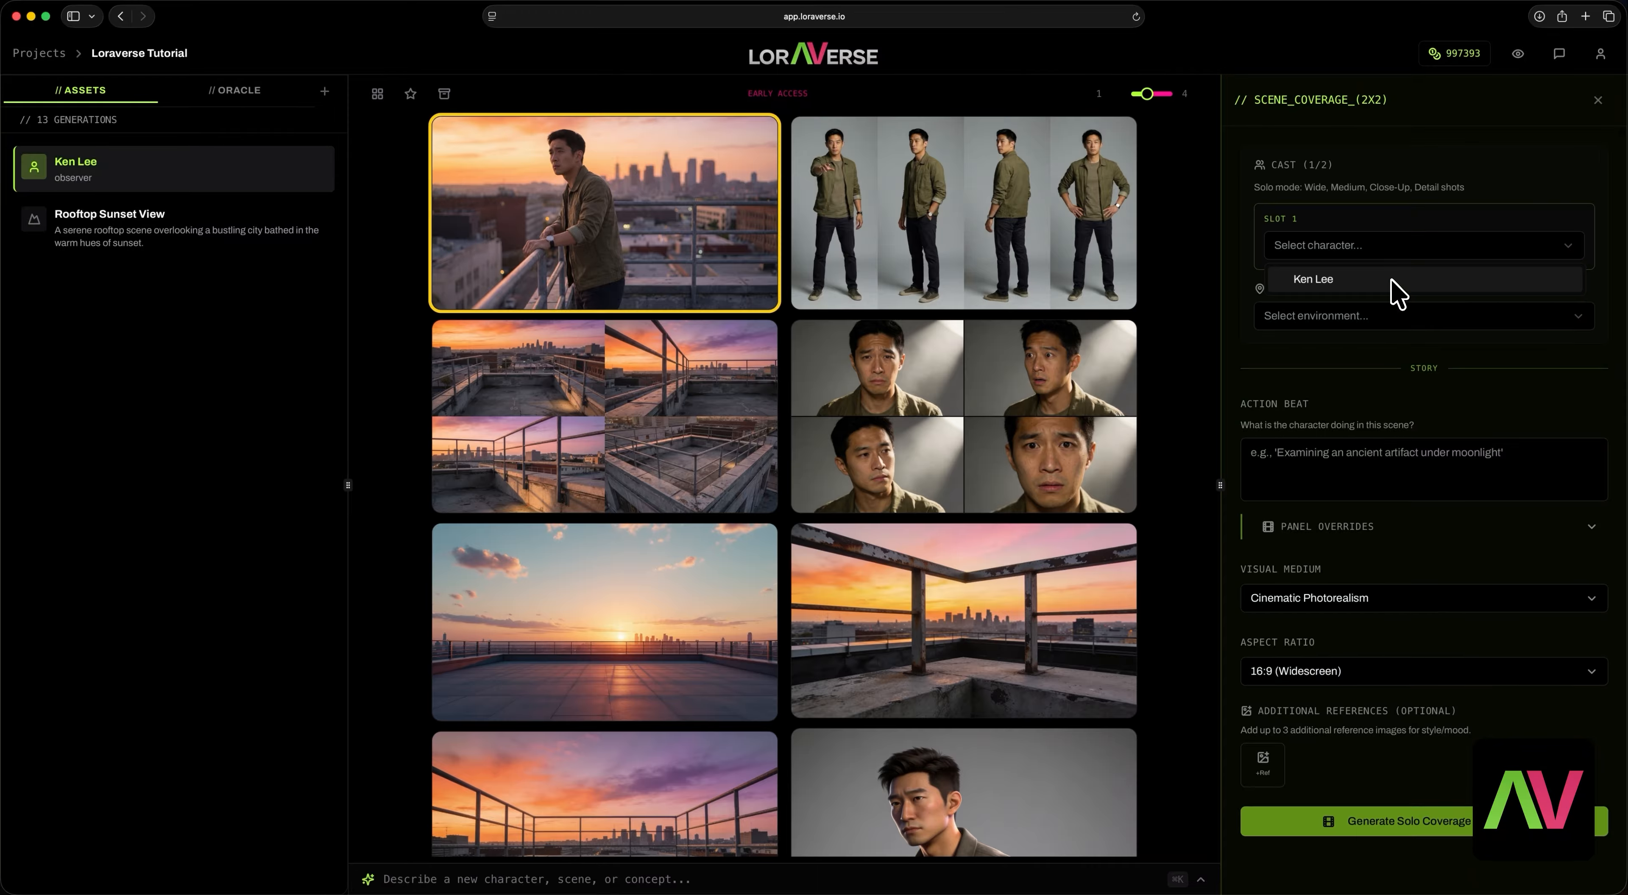
left_click(1390, 279)
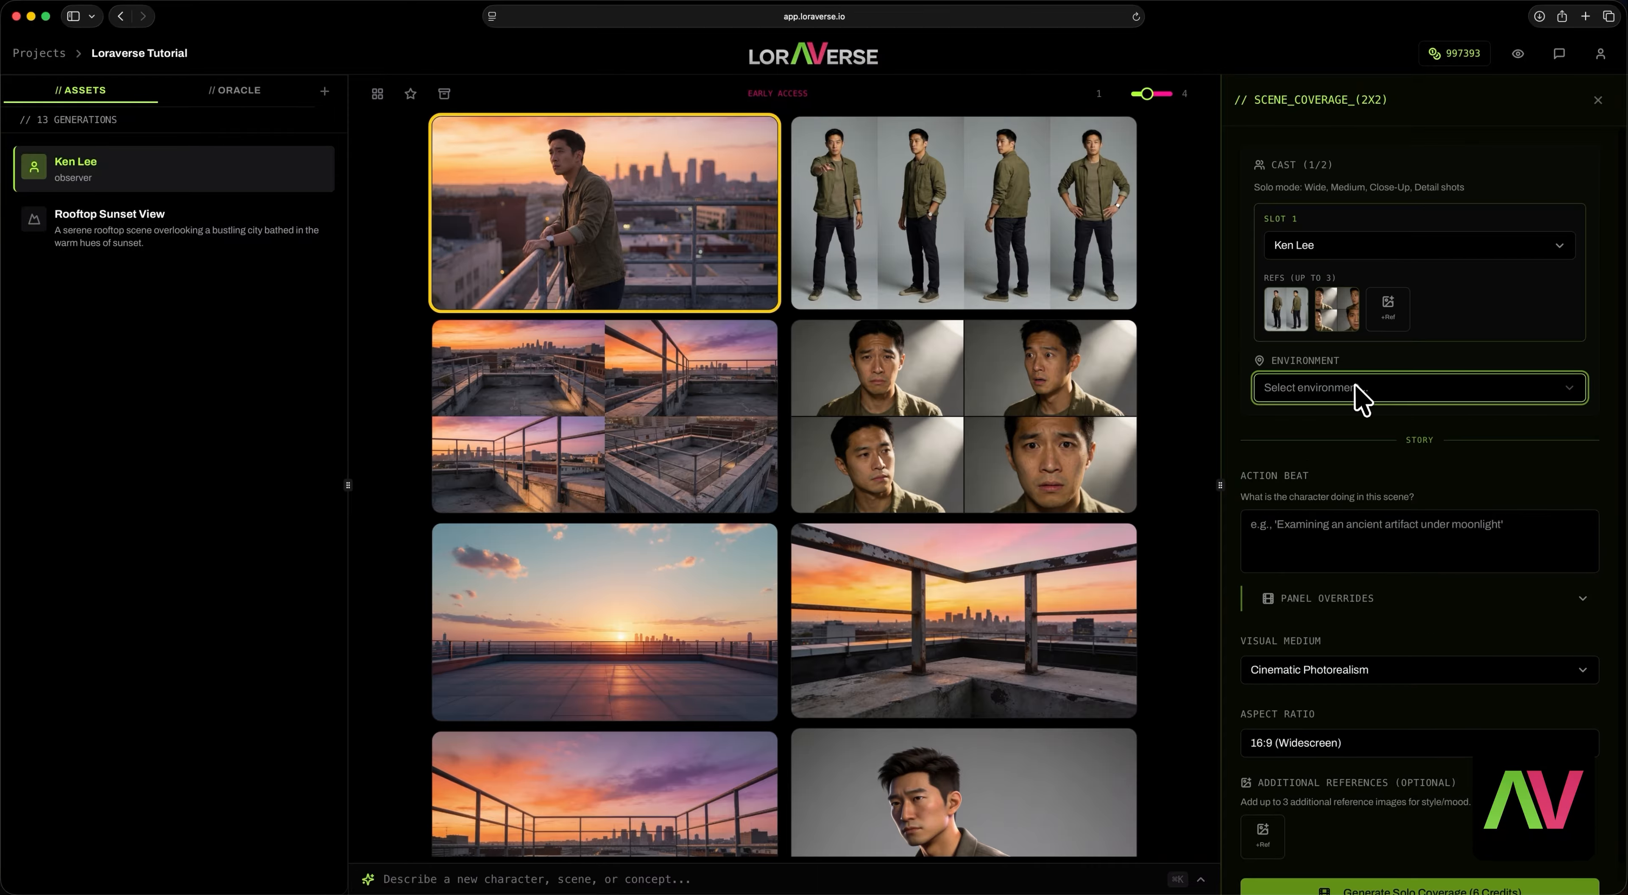
left_click(1354, 387)
left_click(1372, 422)
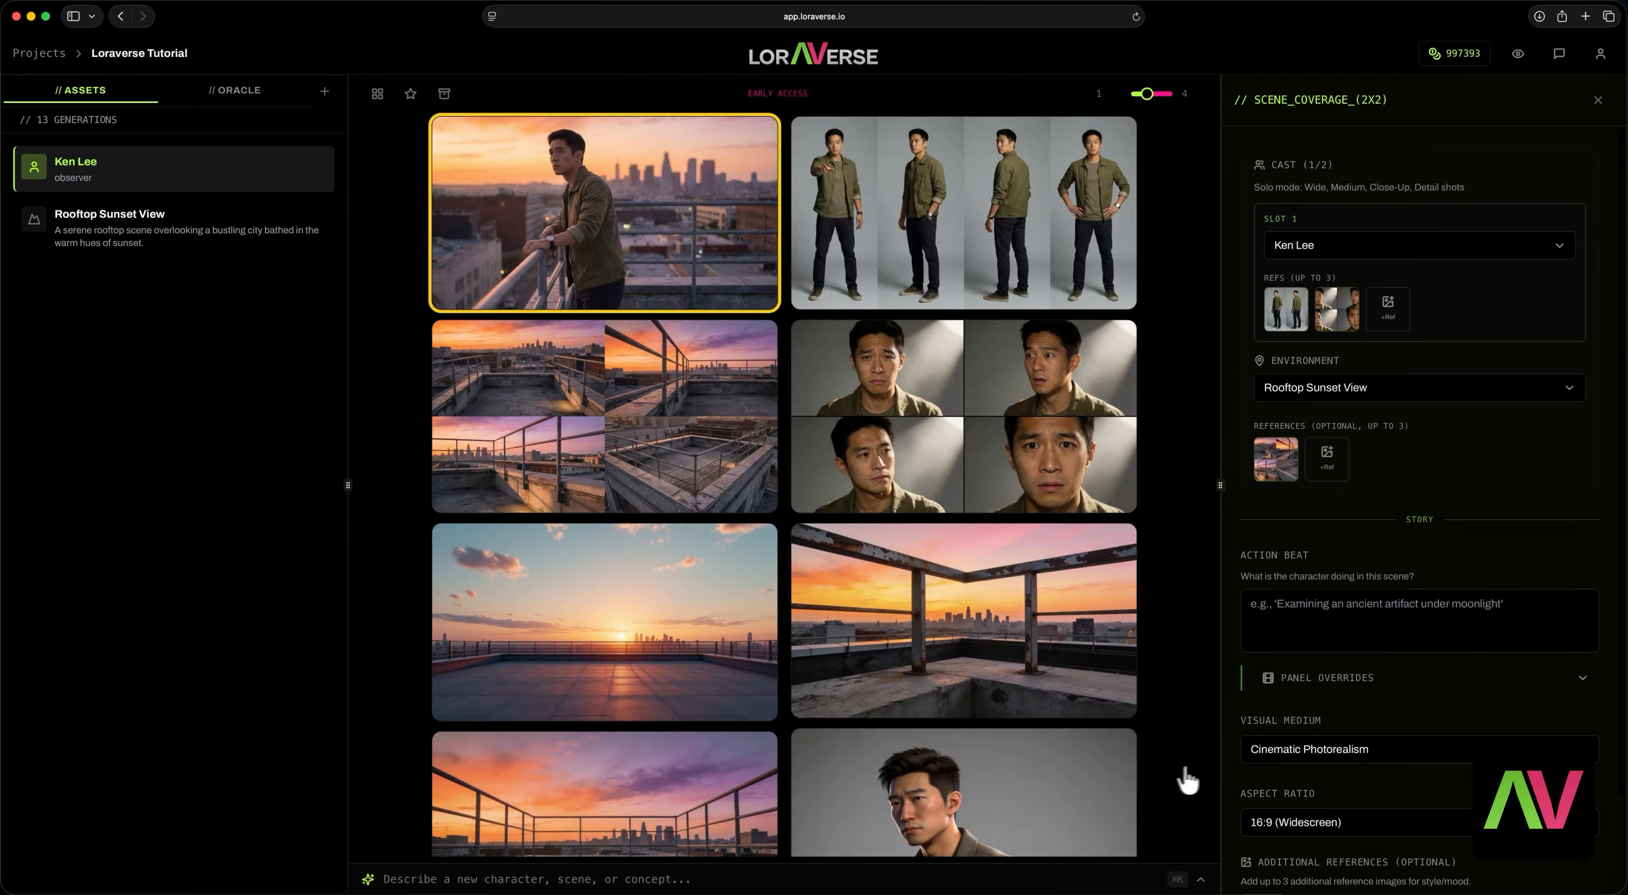
Enter the action beat "[first name] stands near the edge of the rooftop, looking out over the city. Still, reflective — as if lost in thought for a moment.".
left_click(1269, 625)
type("He stands near the edge of the rooftop, looking out over the city. Still, reflective — as if lost in thought for a moment.")
double_click(1257, 604)
type("Ken")
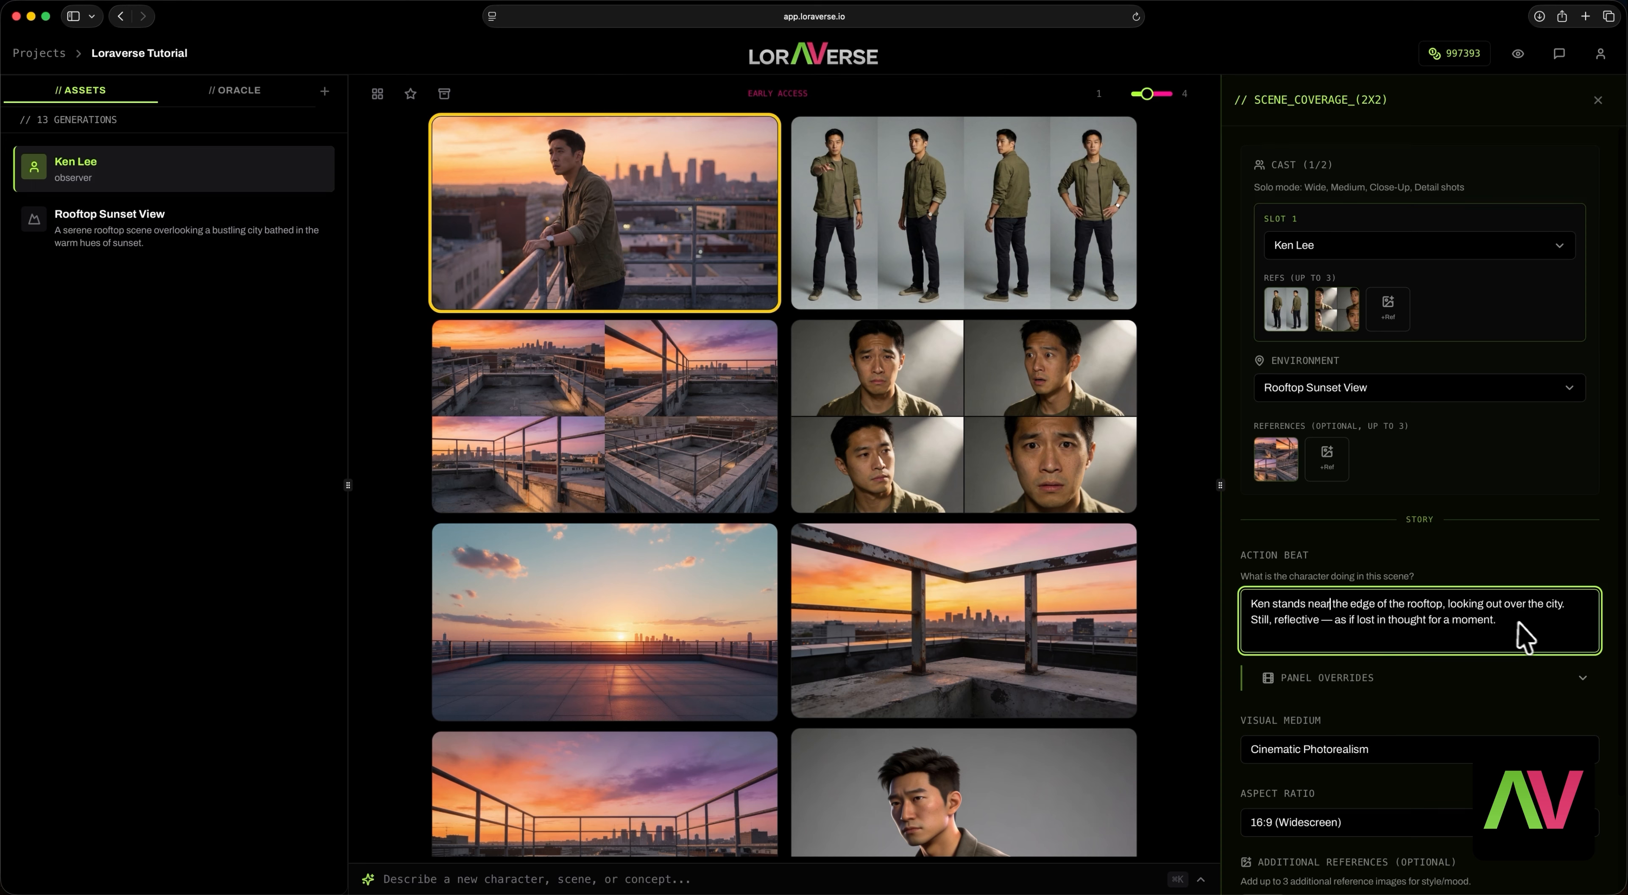
Expand the panel overrides and examine the optional shot type and description fields for Panels A to D.
left_click(1384, 684)
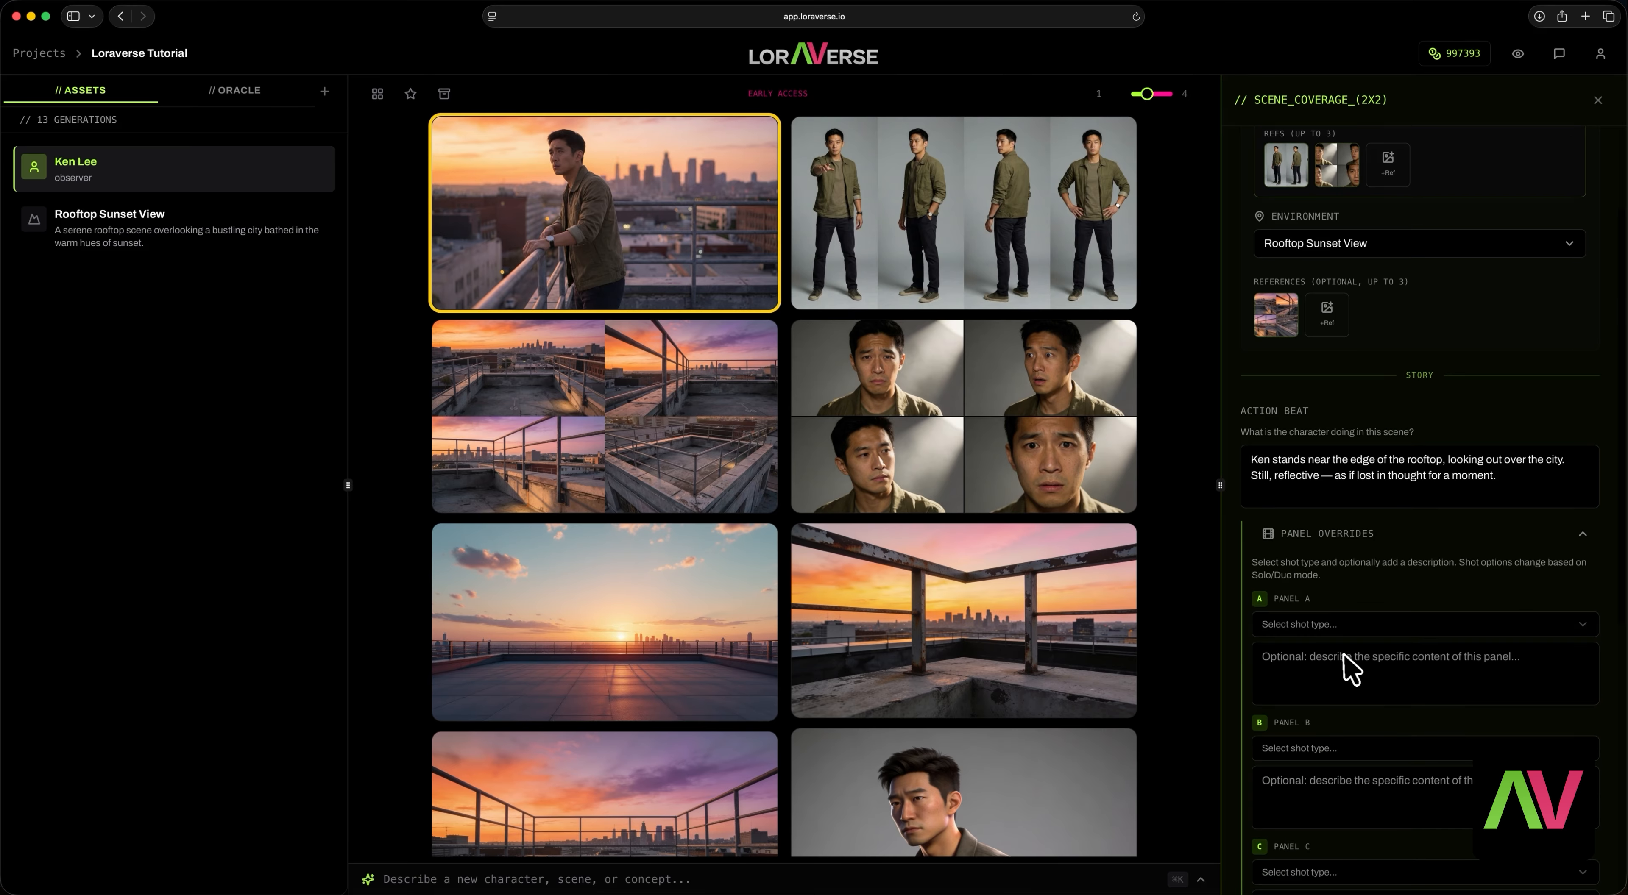
left_click(1345, 625)
left_click(1359, 616)
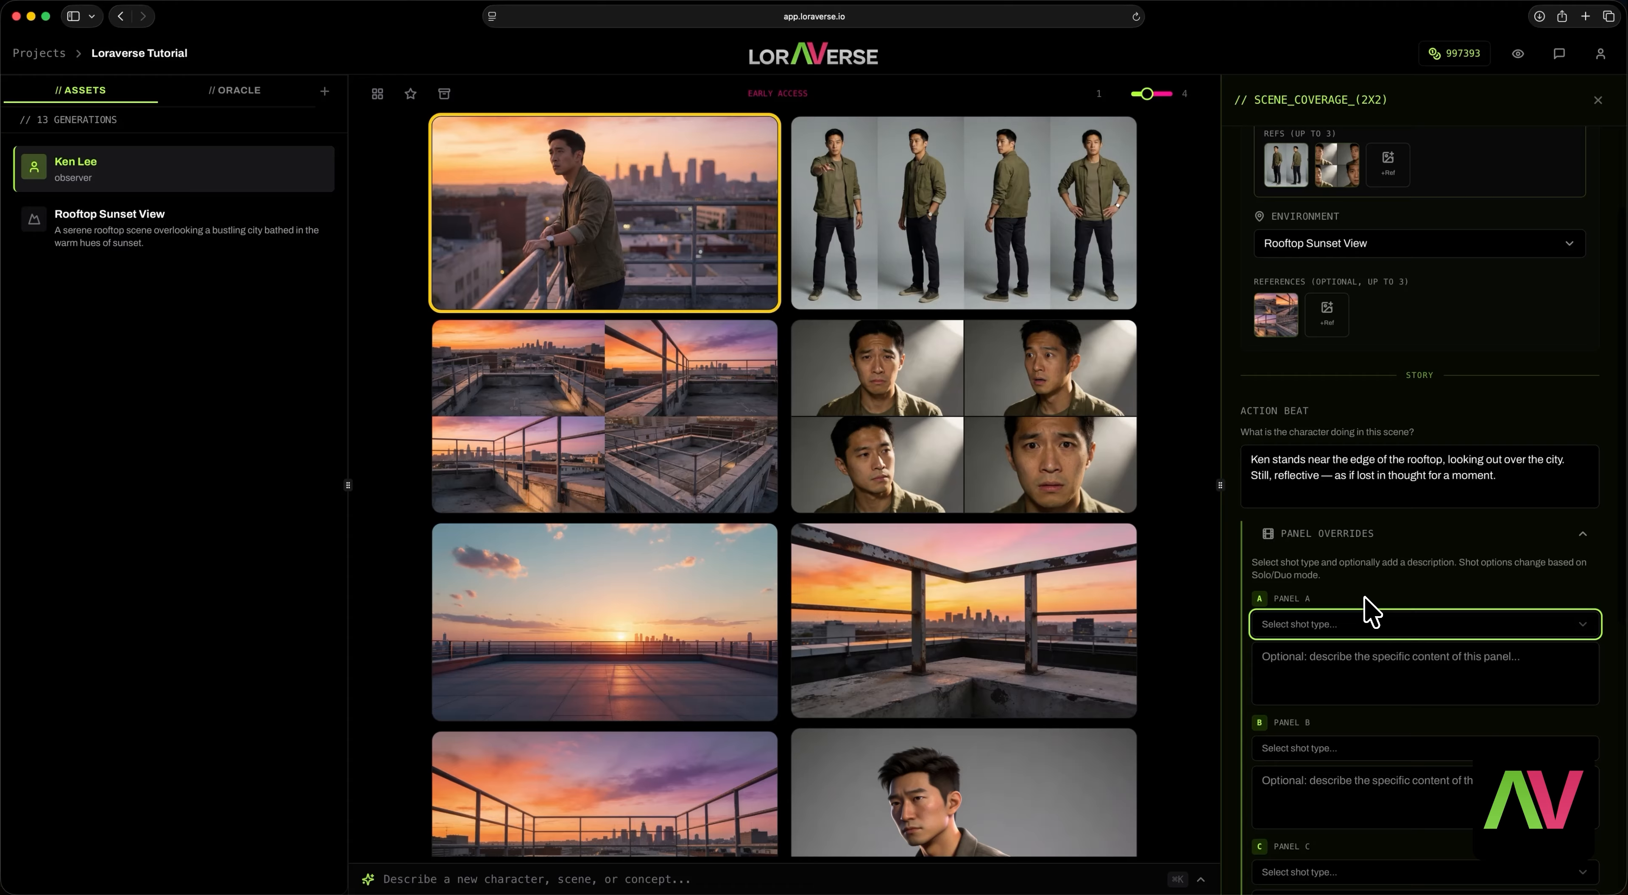
scroll(1370, 682, "down", 5)
scroll(1377, 680, "up", 2)
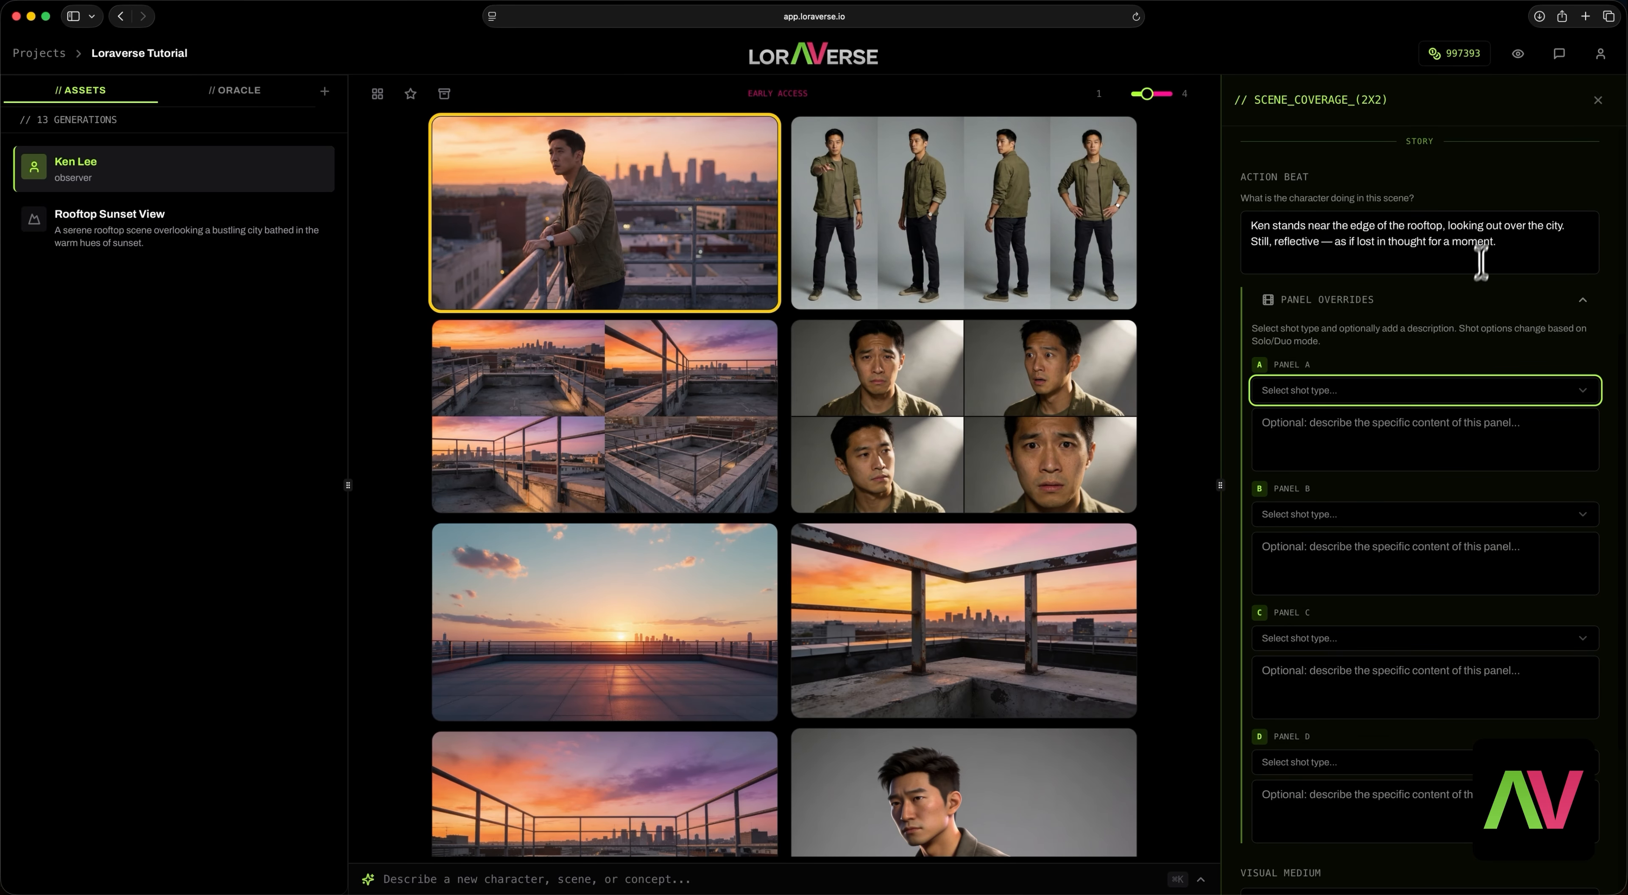
Generate the solo scene coverage in Cinematic Photorealism at 16:9 (Widescreen), without panel overrides.
left_click_drag(1519, 244, 1267, 227)
left_click(1303, 239)
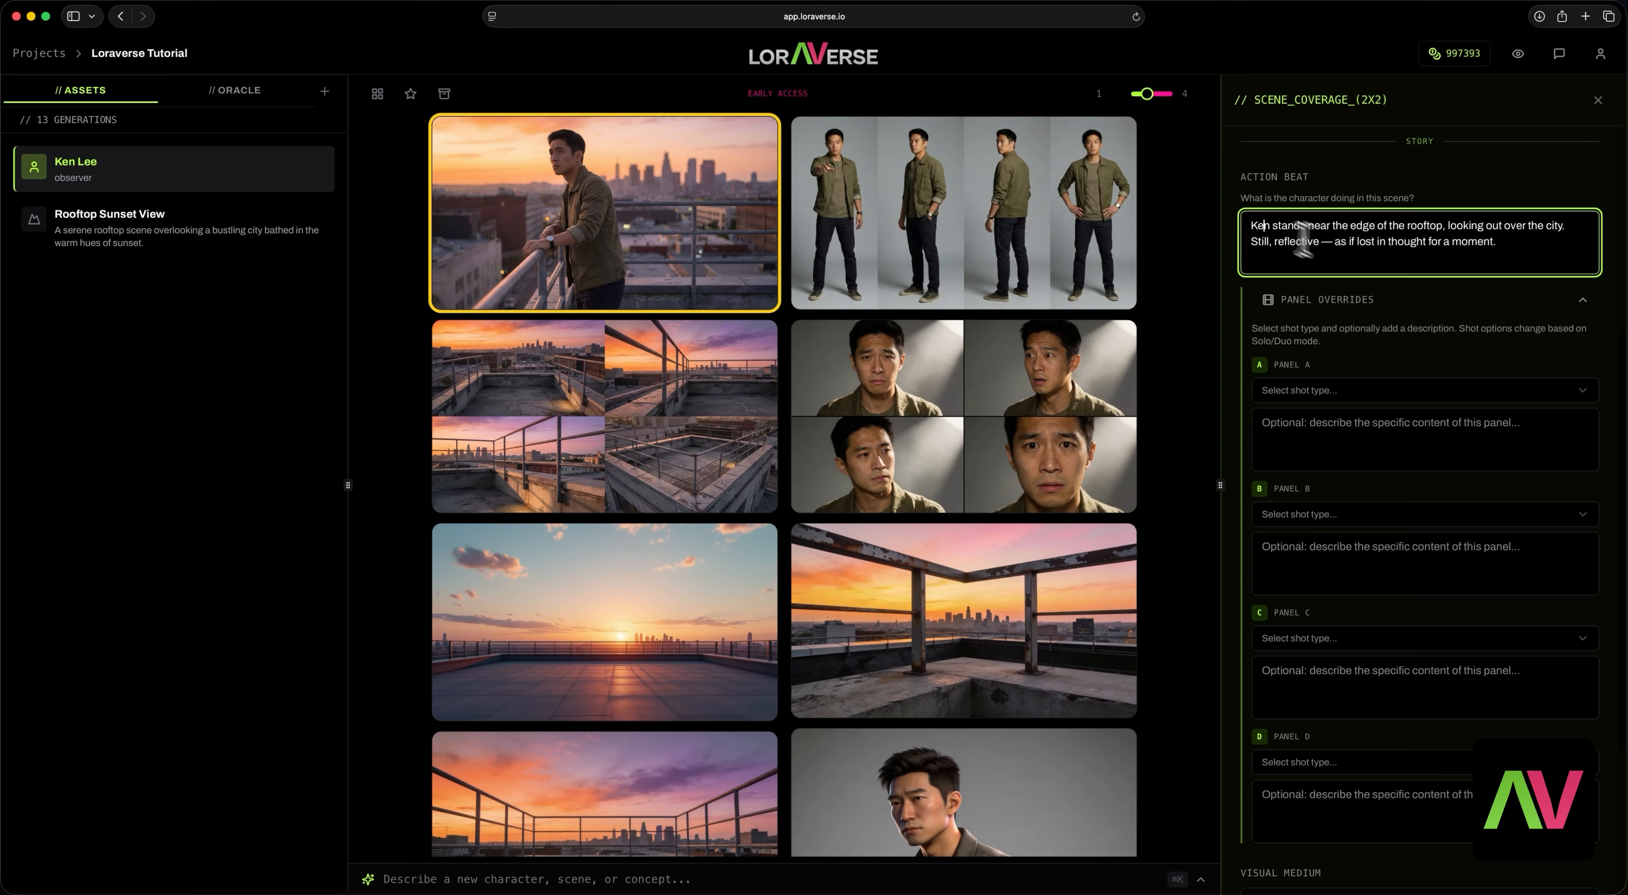
scroll(1415, 822, "down", 2)
scroll(1418, 827, "down", 3)
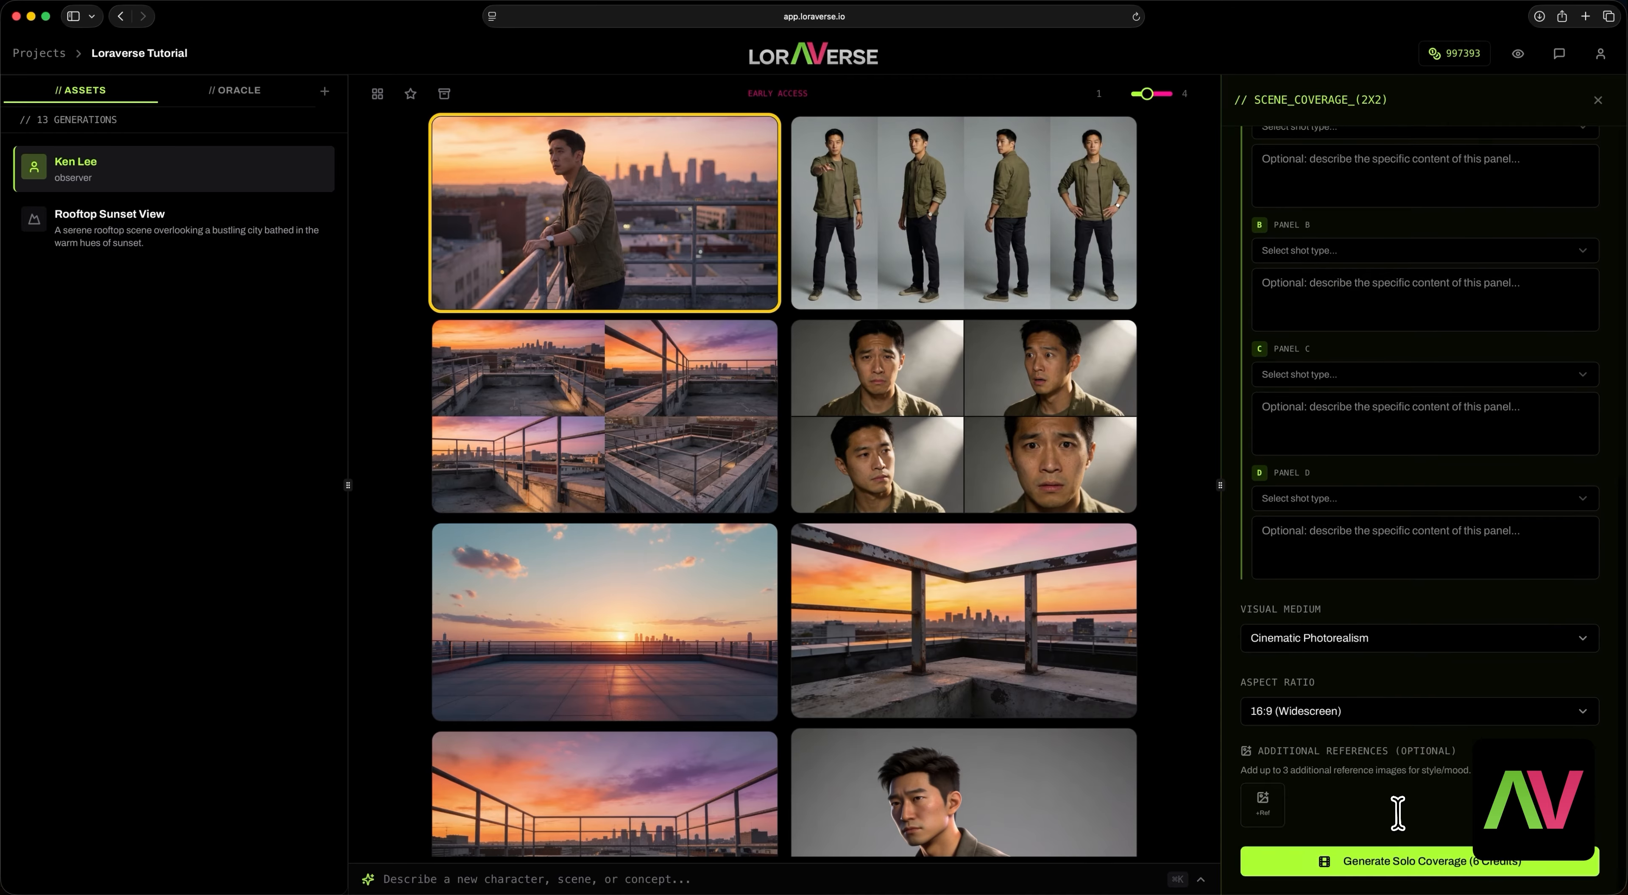
left_click(1396, 860)
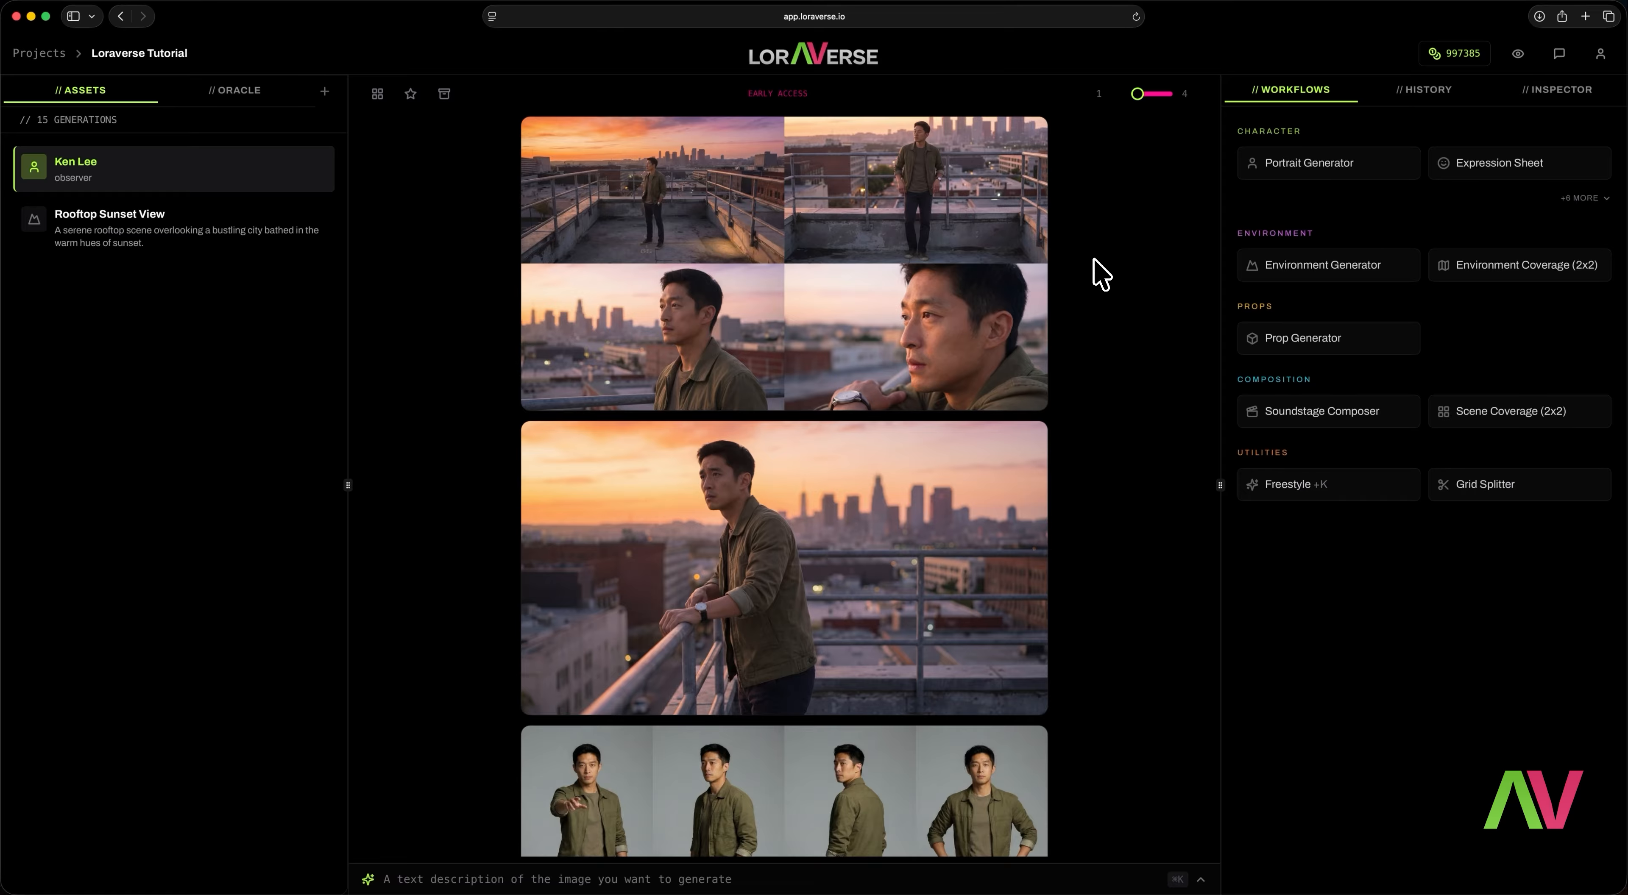
Set the gallery to two columns and review the scene coverage alongside the earlier character and rooftop images.
scroll(1114, 349, "down", 3)
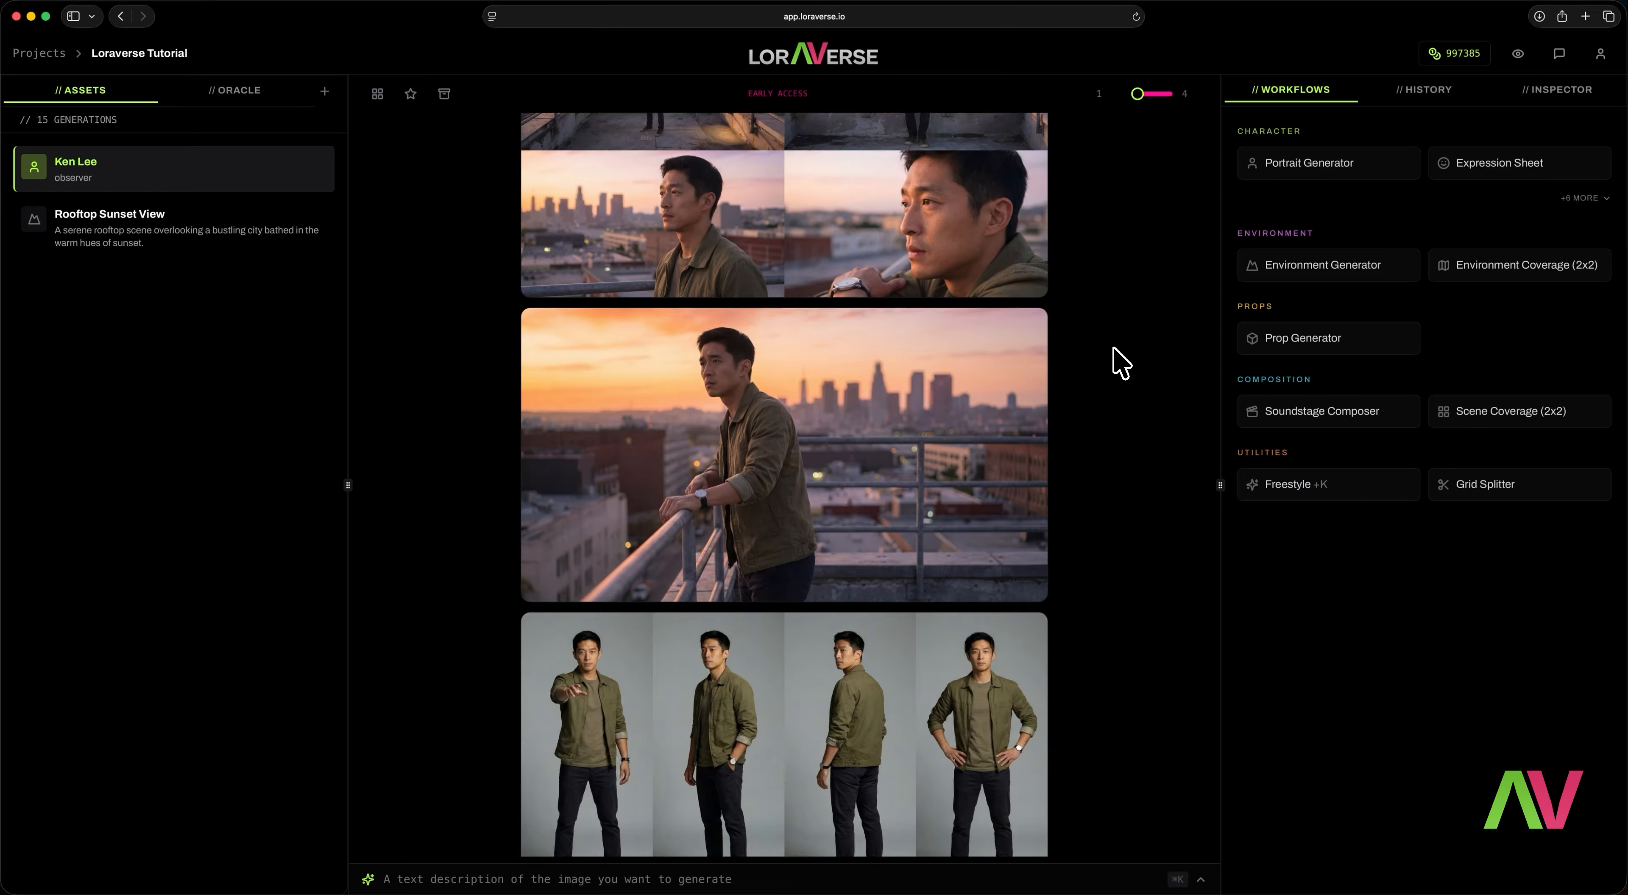
scroll(1120, 363, "down", 1)
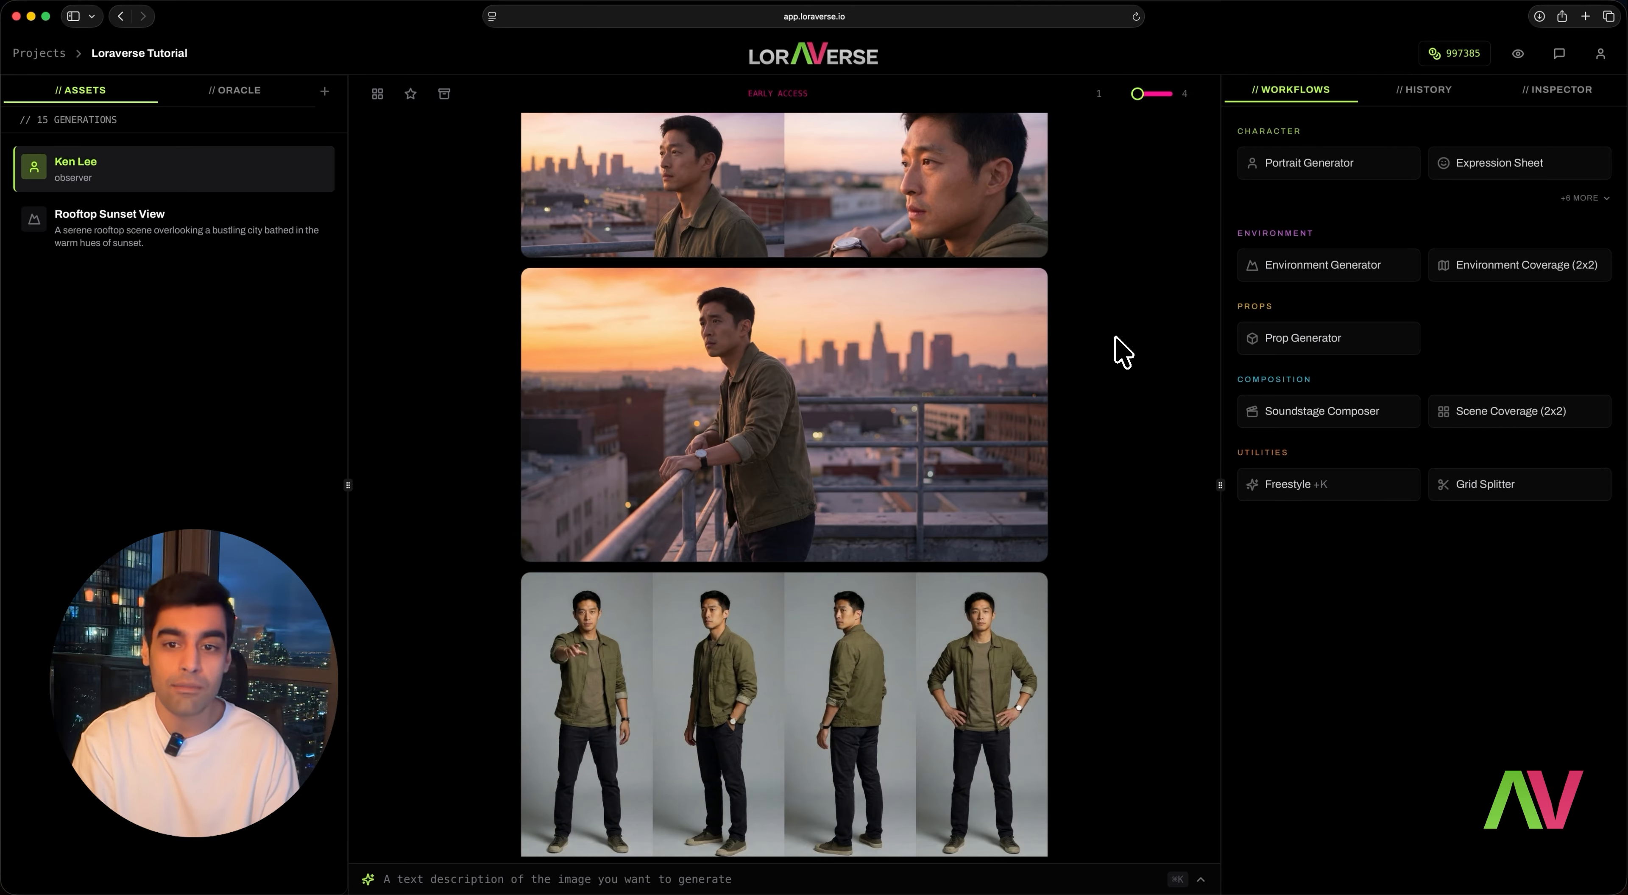
left_click(1144, 95)
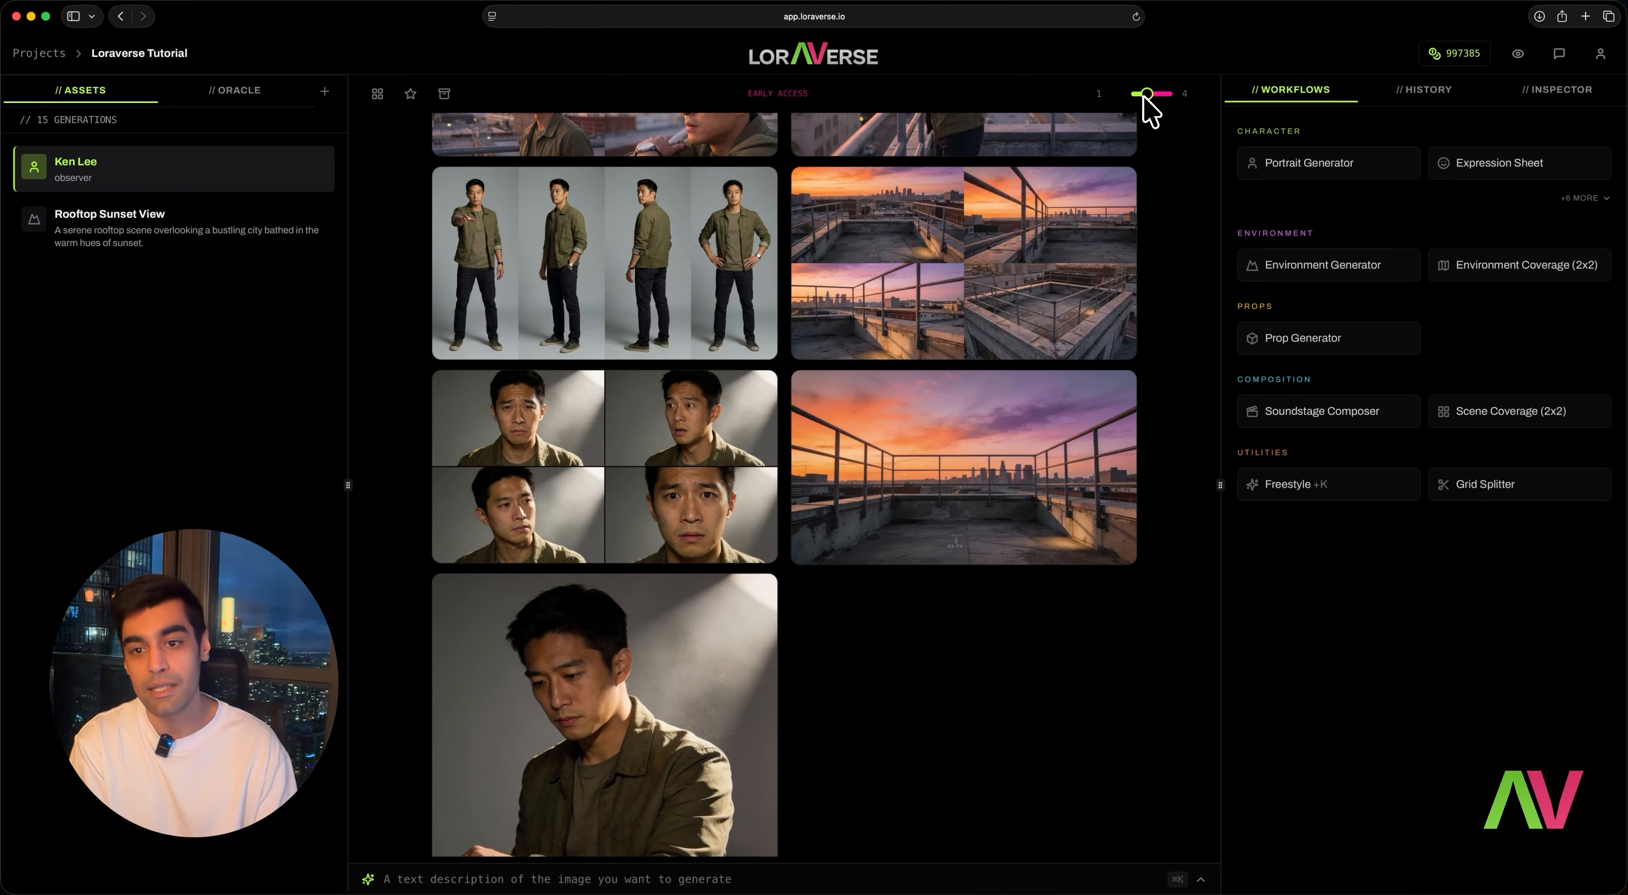
scroll(1062, 321, "up", 3)
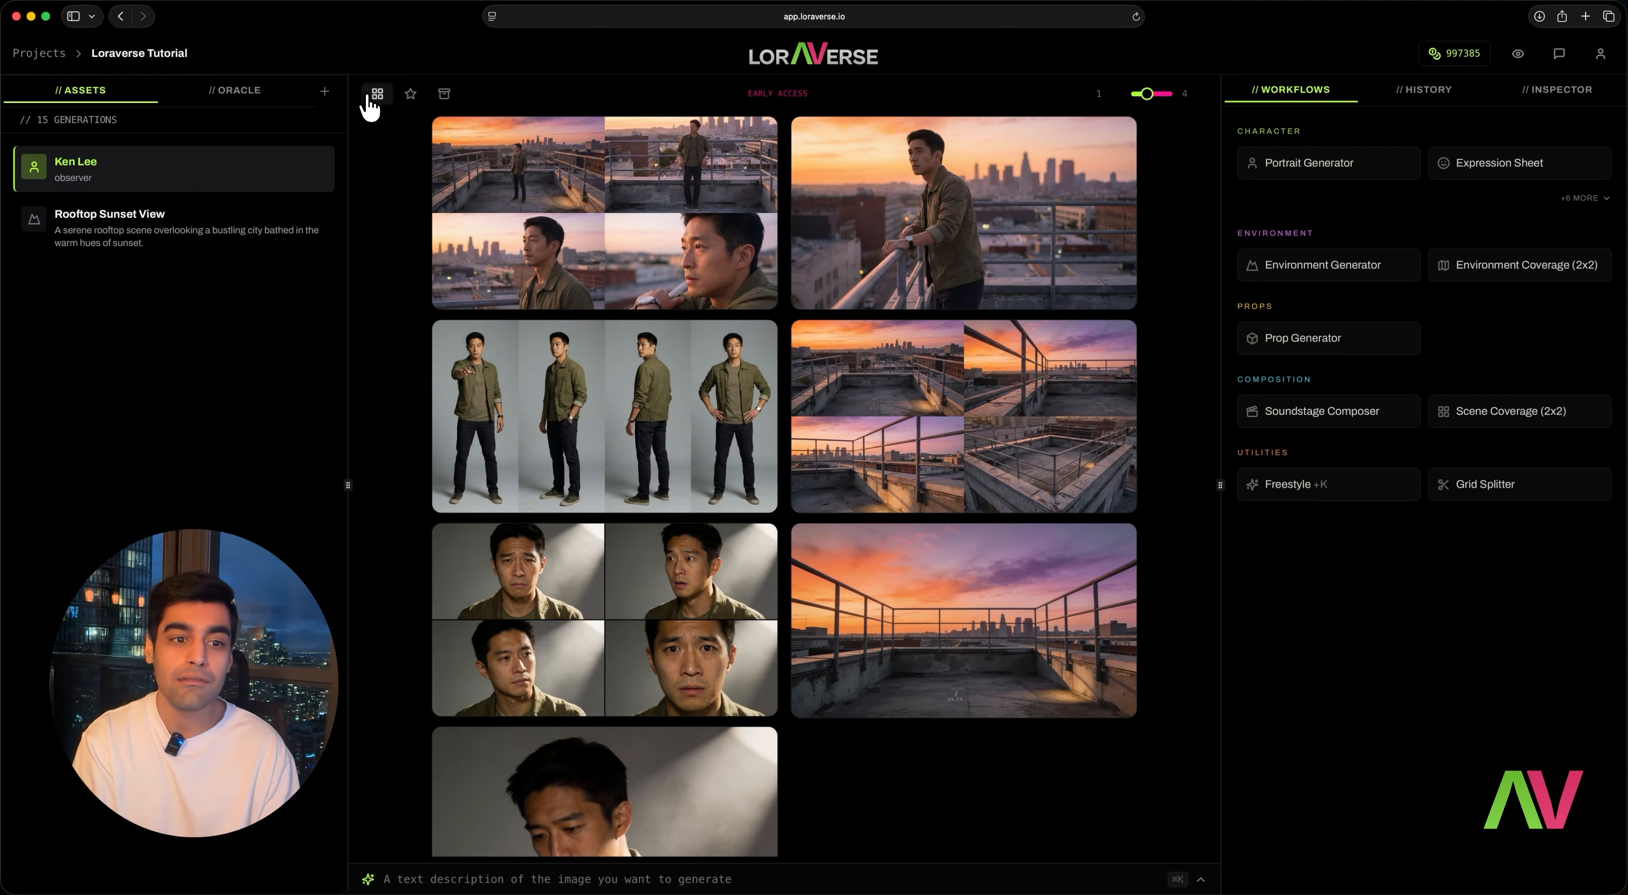
scroll(764, 370, "down", 10)
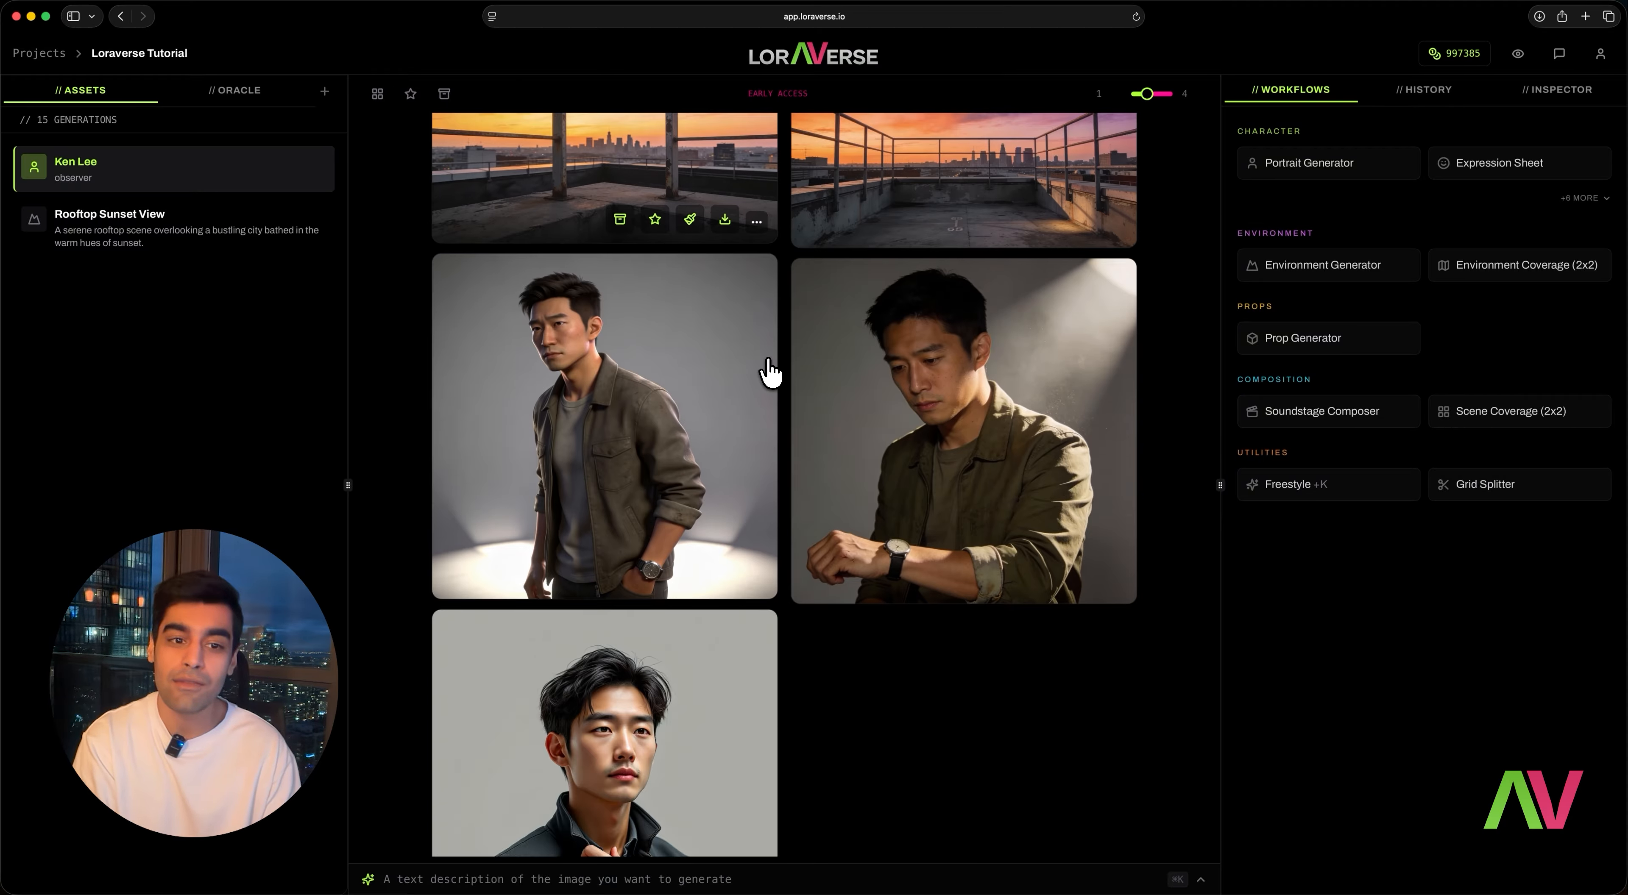
scroll(770, 373, "up", 10)
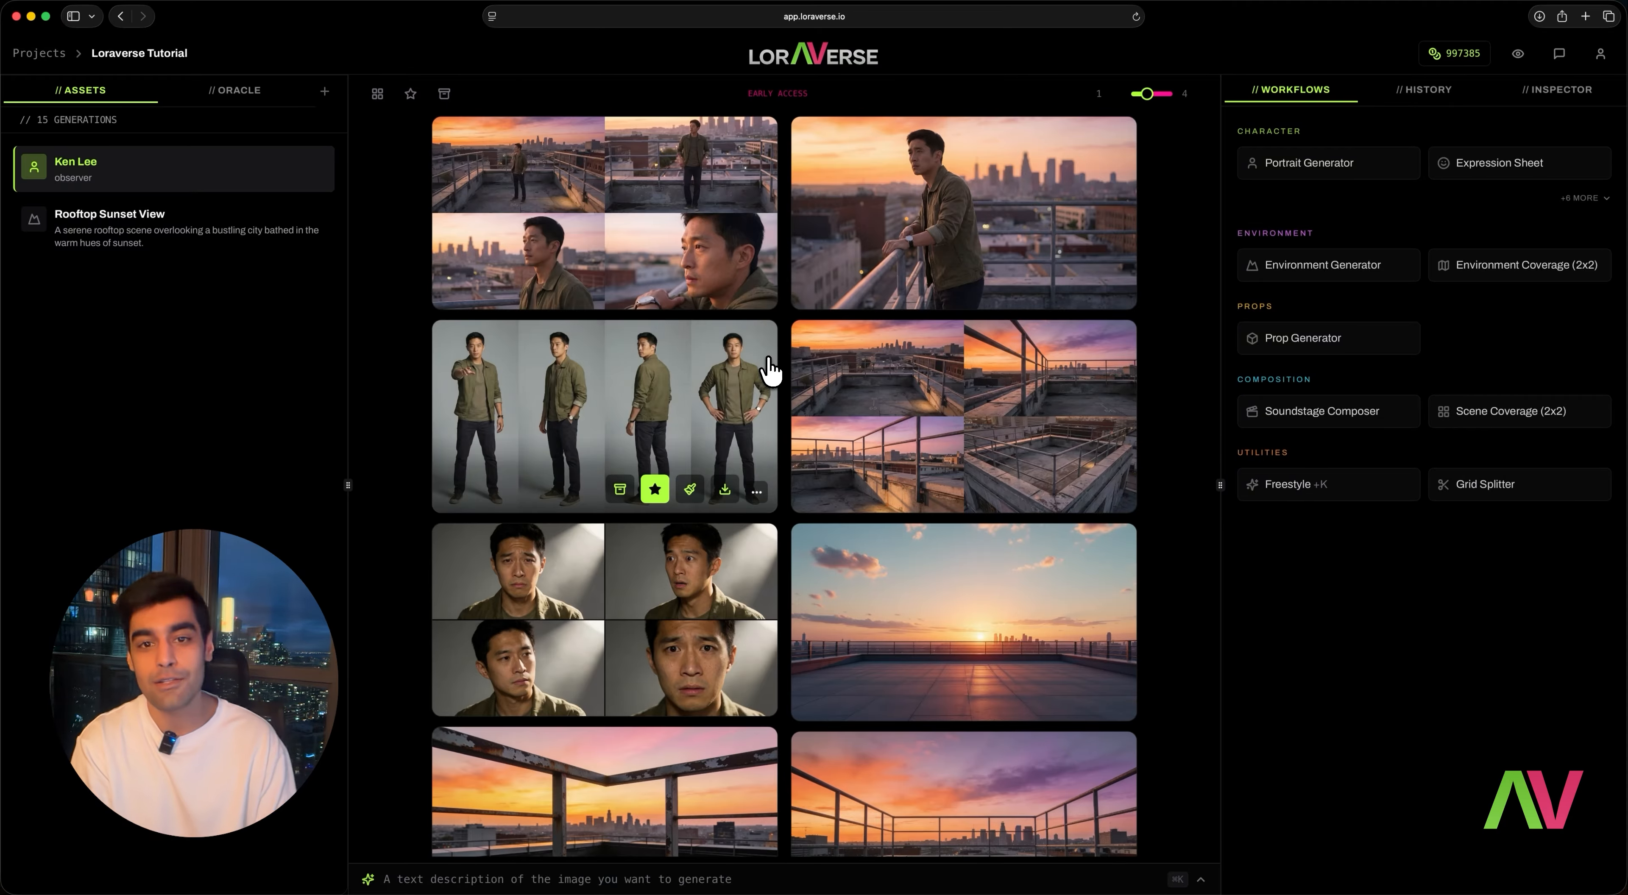